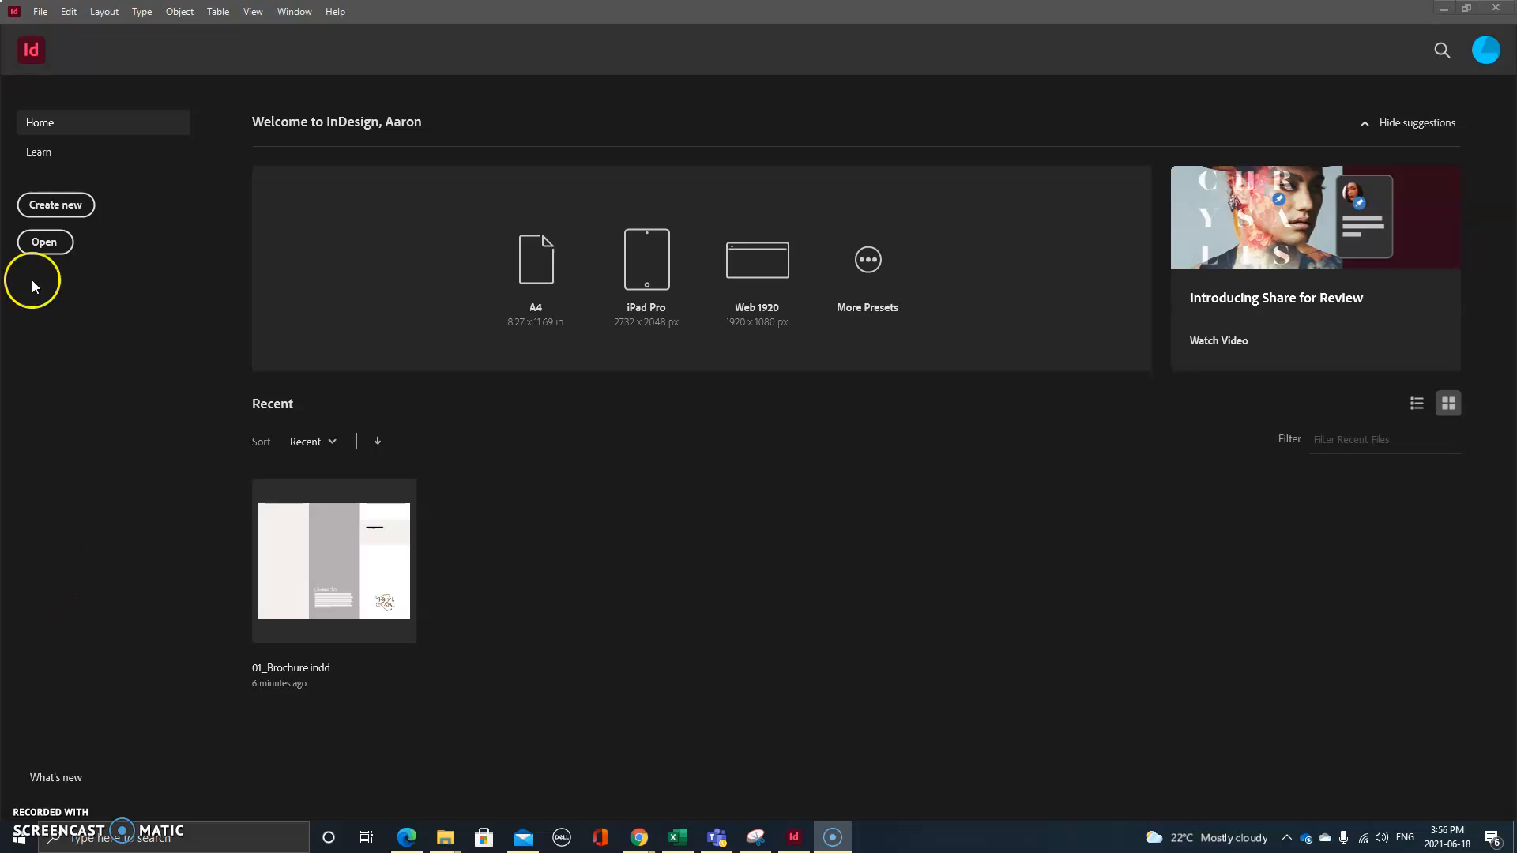
Start a new document and look through the print blank presets and templates.
{"action": "left_click", "coordinate": [41, 14]}
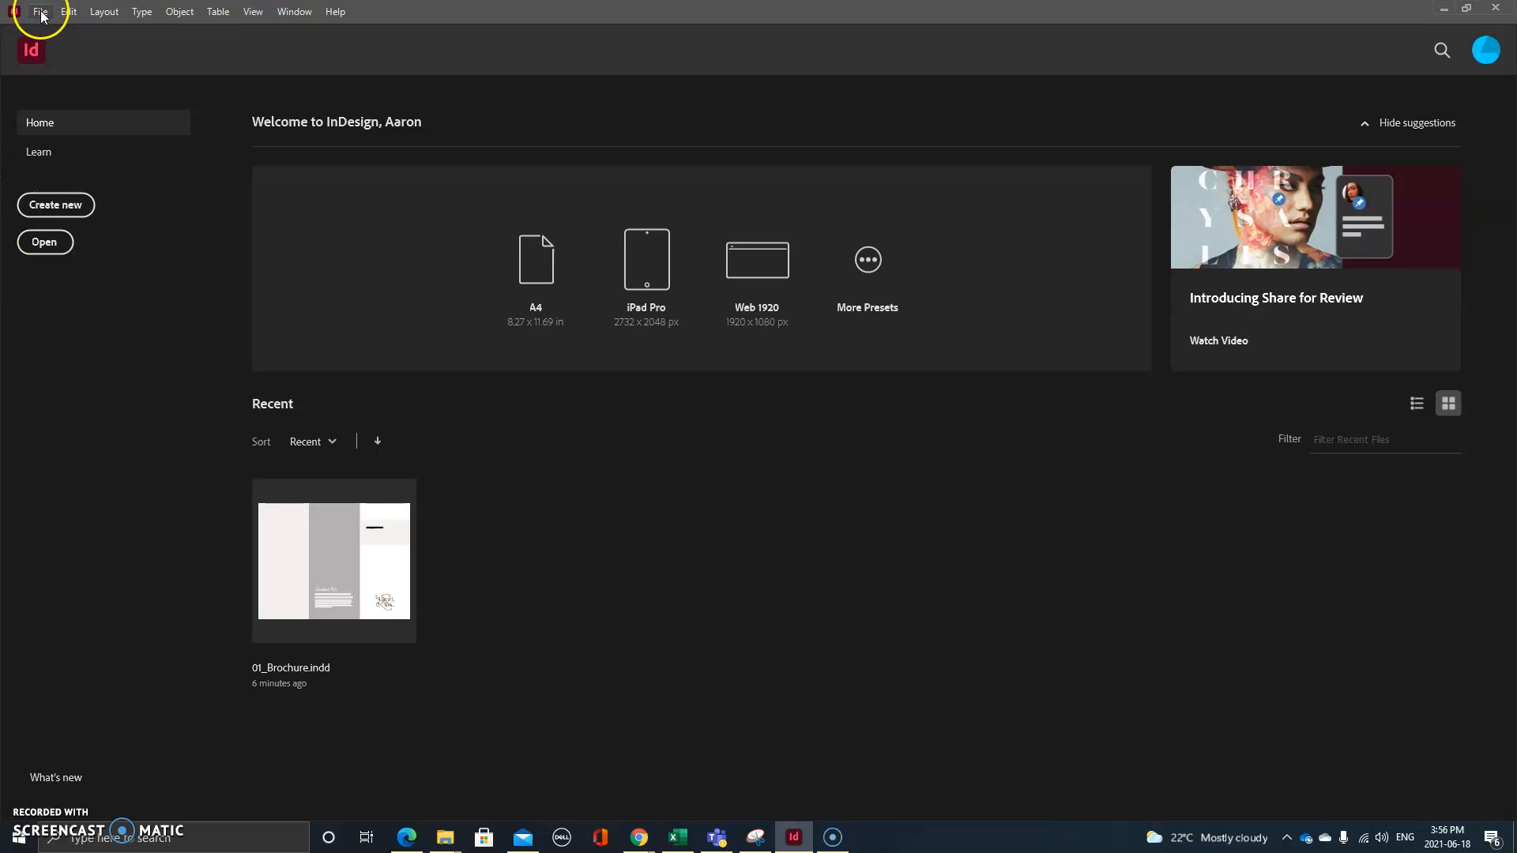
{"action": "left_click", "coordinate": [41, 13]}
{"action": "left_click", "coordinate": [52, 30]}
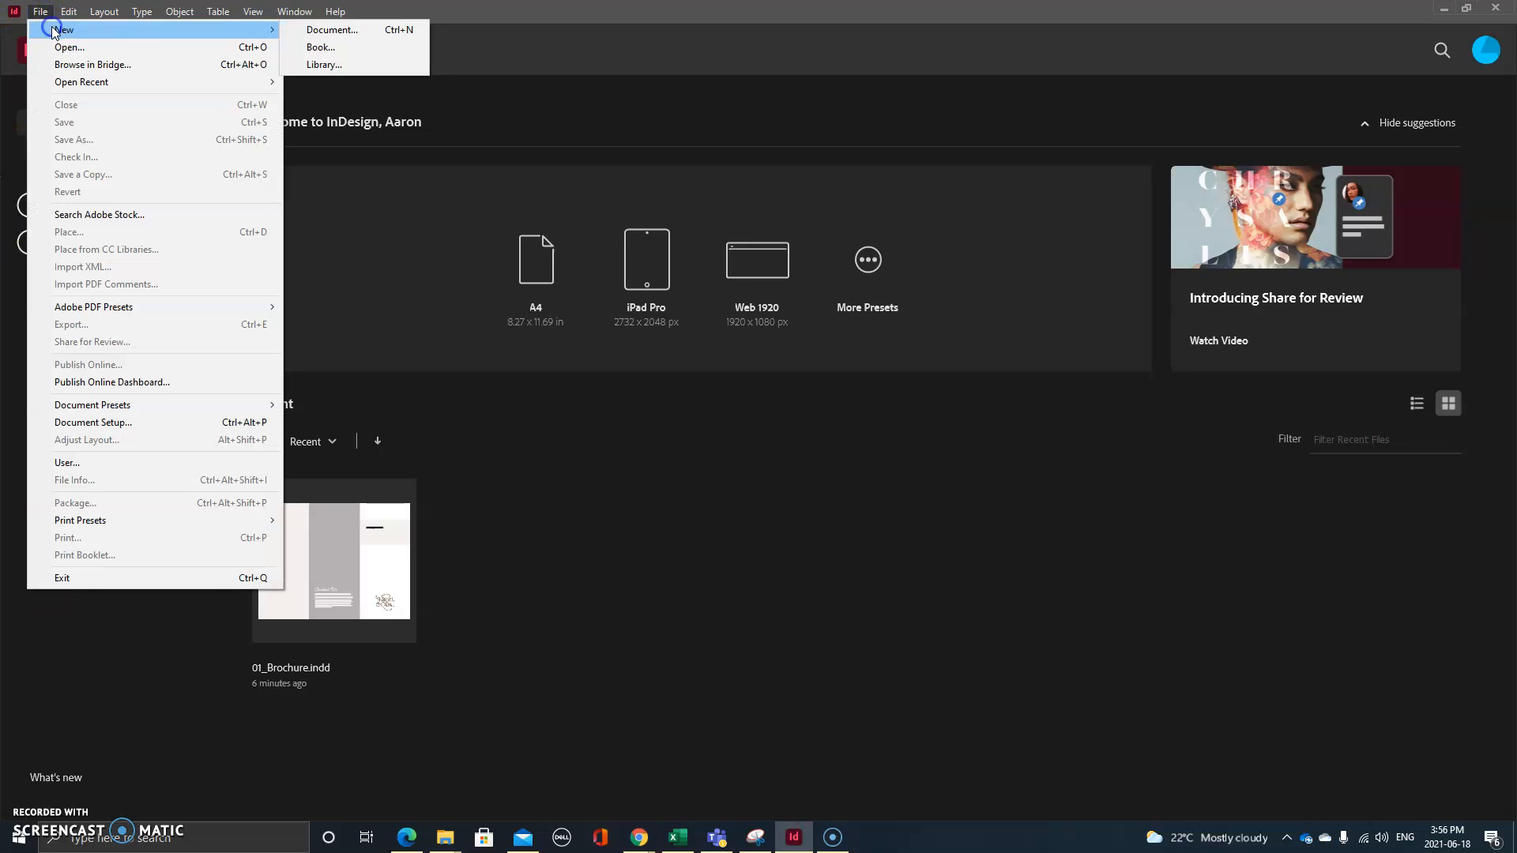
{"action": "left_click", "coordinate": [335, 31]}
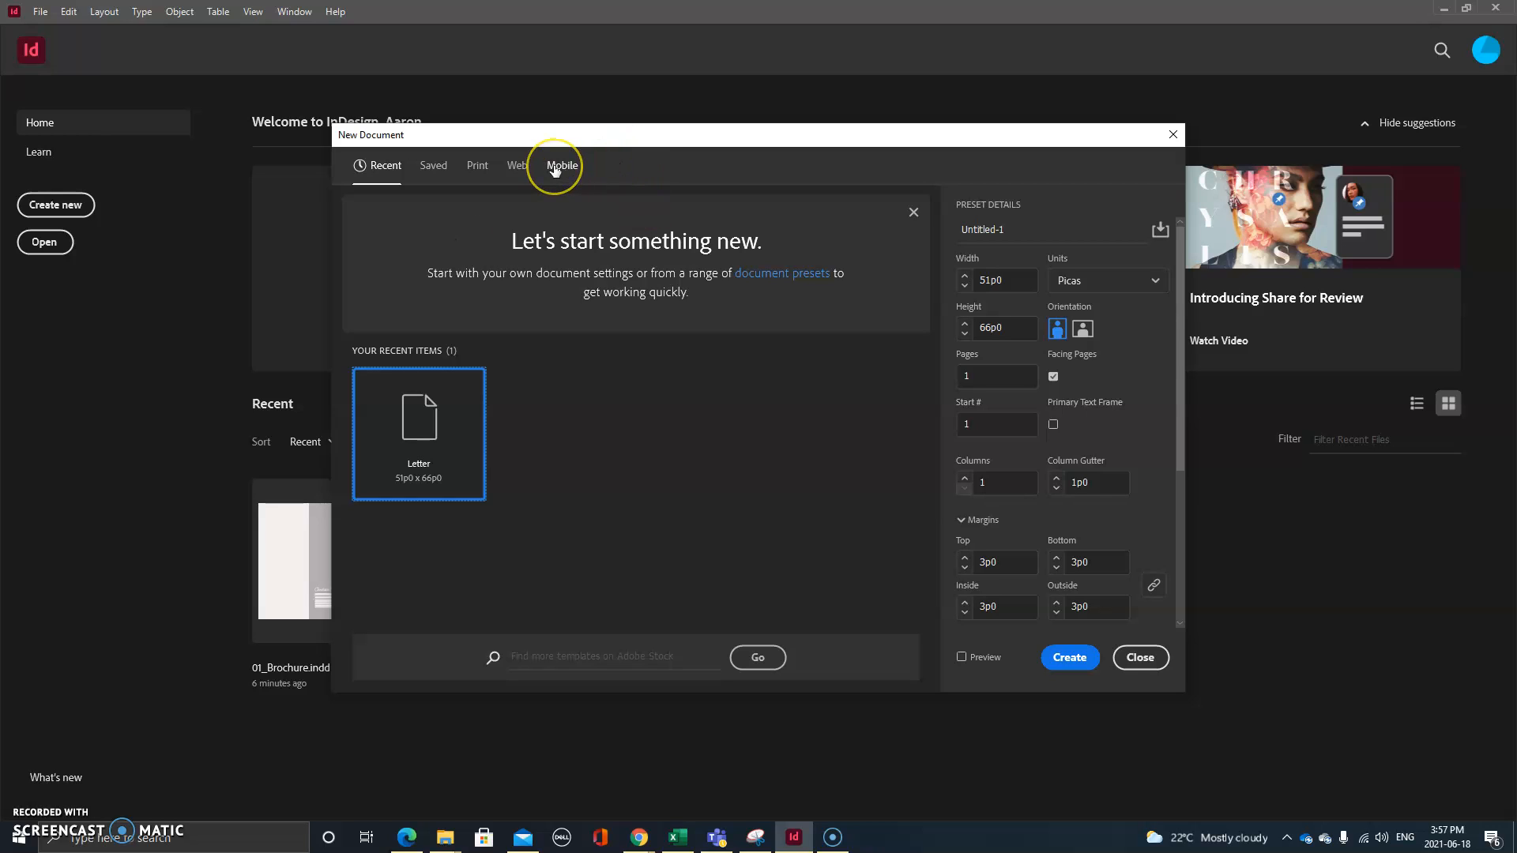
{"action": "left_click", "coordinate": [487, 172]}
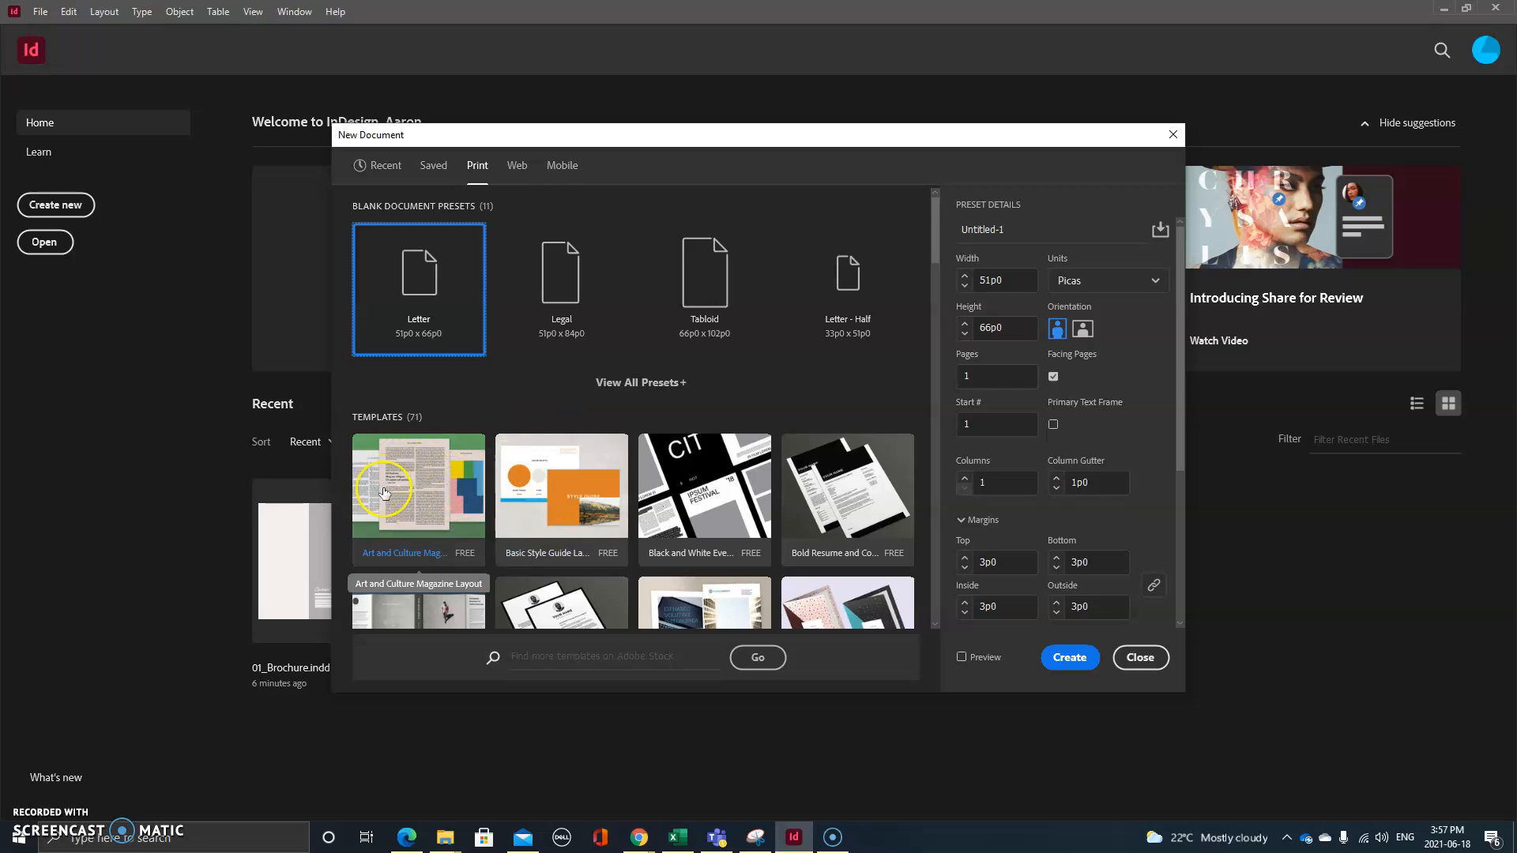
{"action": "scroll", "coordinate": [384, 493], "scroll_direction": "down", "scroll_amount": 2}
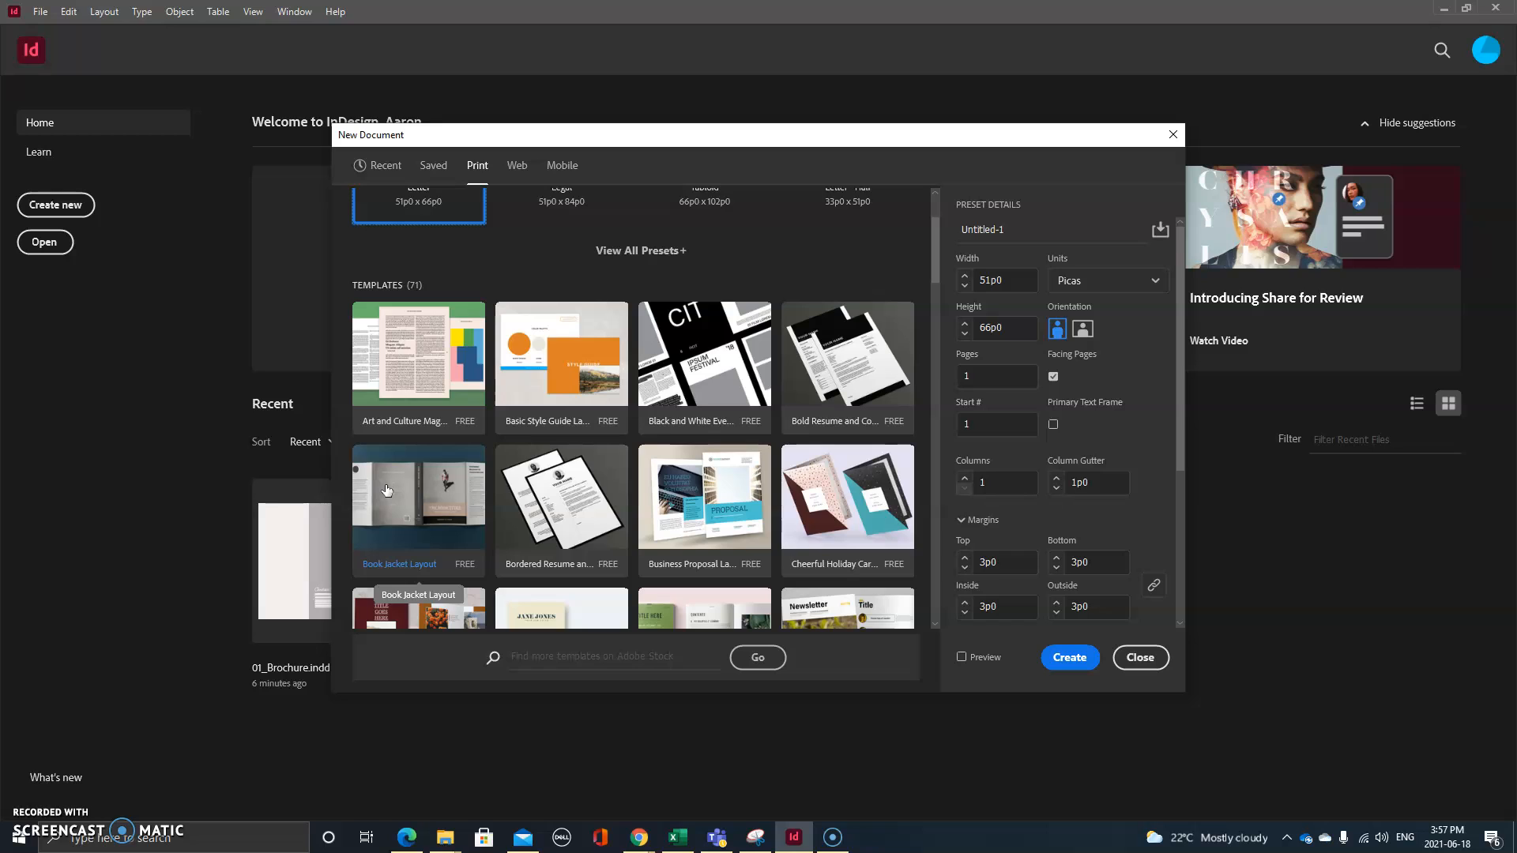
{"action": "left_click", "coordinate": [398, 465]}
{"action": "scroll", "coordinate": [399, 454], "scroll_direction": "up", "scroll_amount": 2}
{"action": "scroll", "coordinate": [439, 476], "scroll_direction": "down", "scroll_amount": 3}
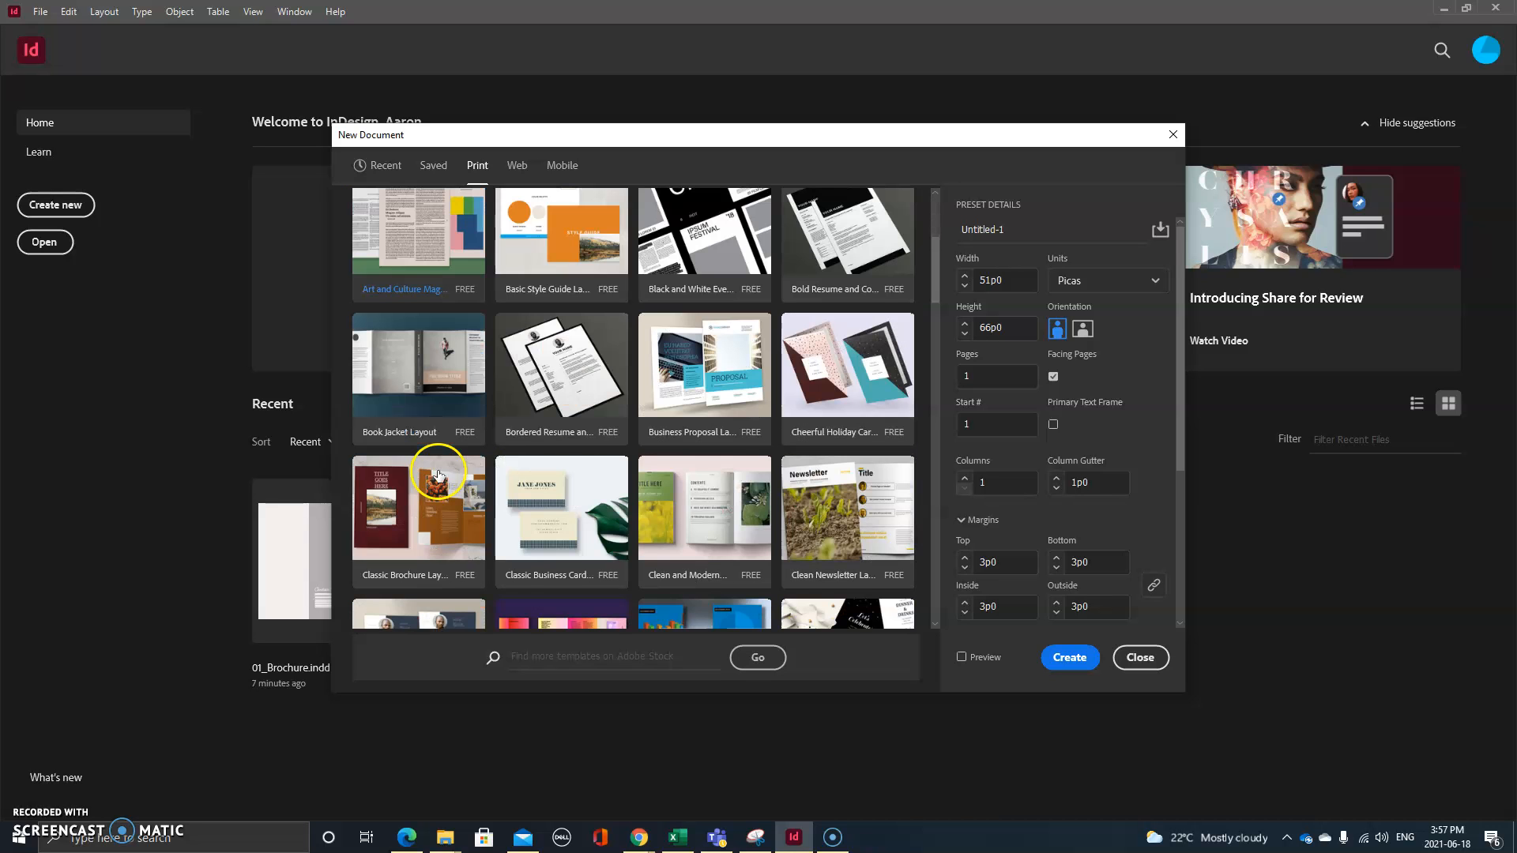
{"action": "scroll", "coordinate": [428, 390], "scroll_direction": "up", "scroll_amount": 3}
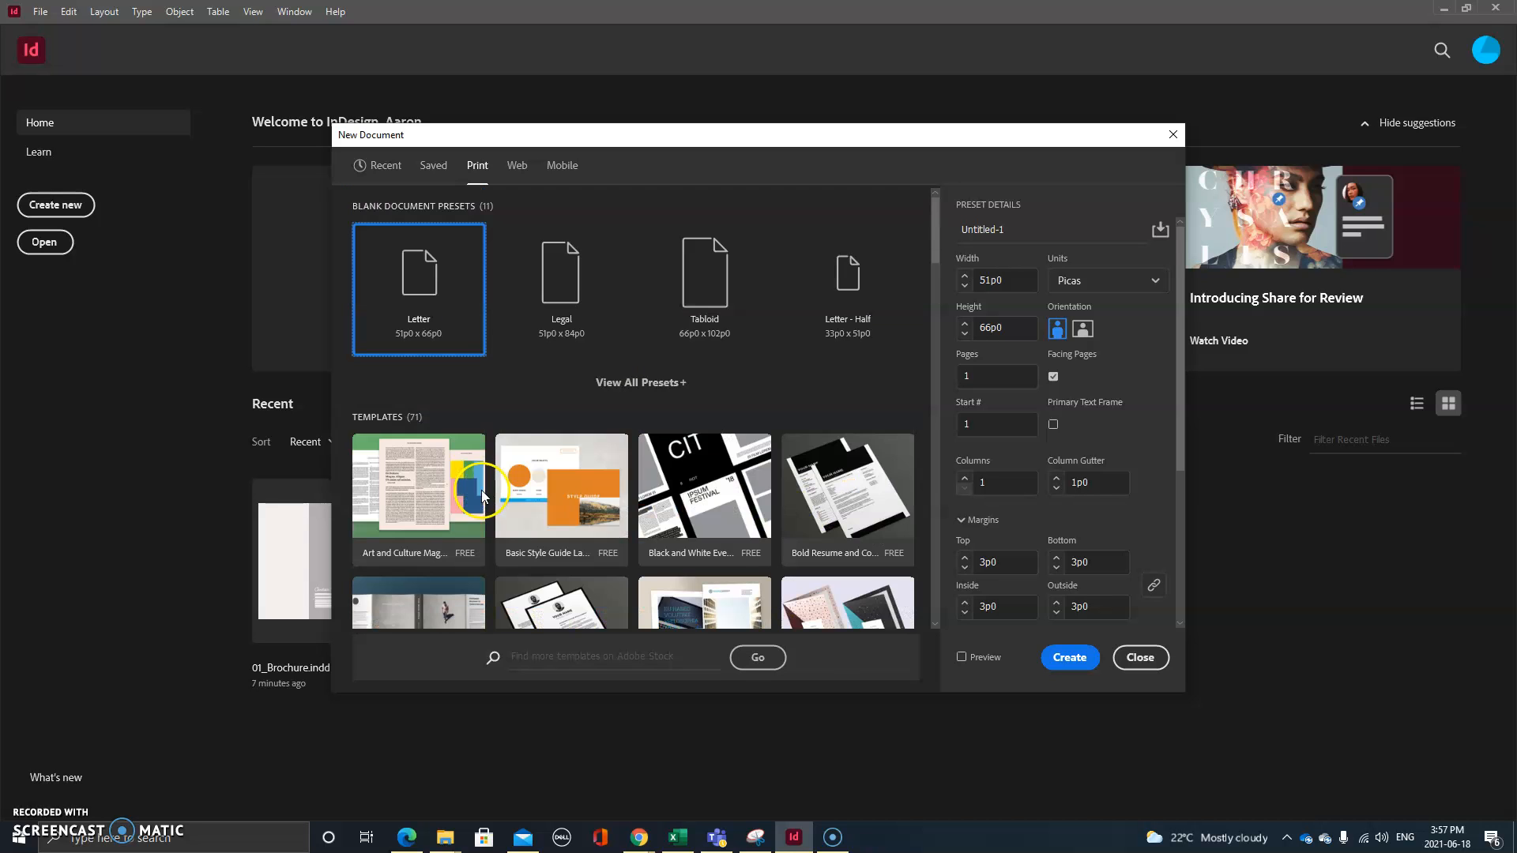
Review the web presets, templates and preset details down to bleed and slug, and leave without creating a document.
{"action": "left_click", "coordinate": [517, 167]}
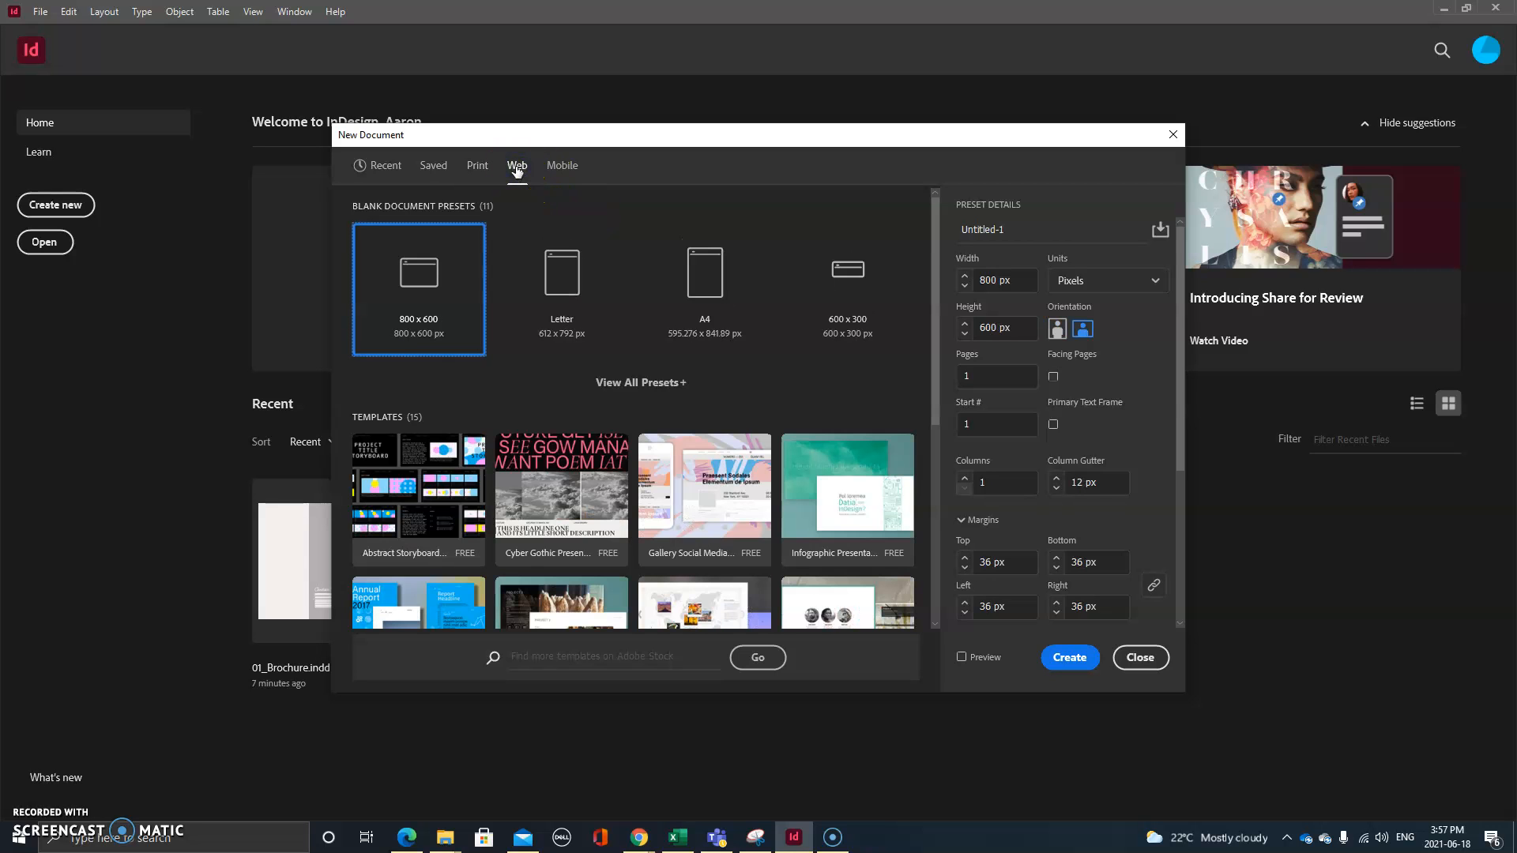
{"action": "scroll", "coordinate": [478, 417], "scroll_direction": "down", "scroll_amount": 2}
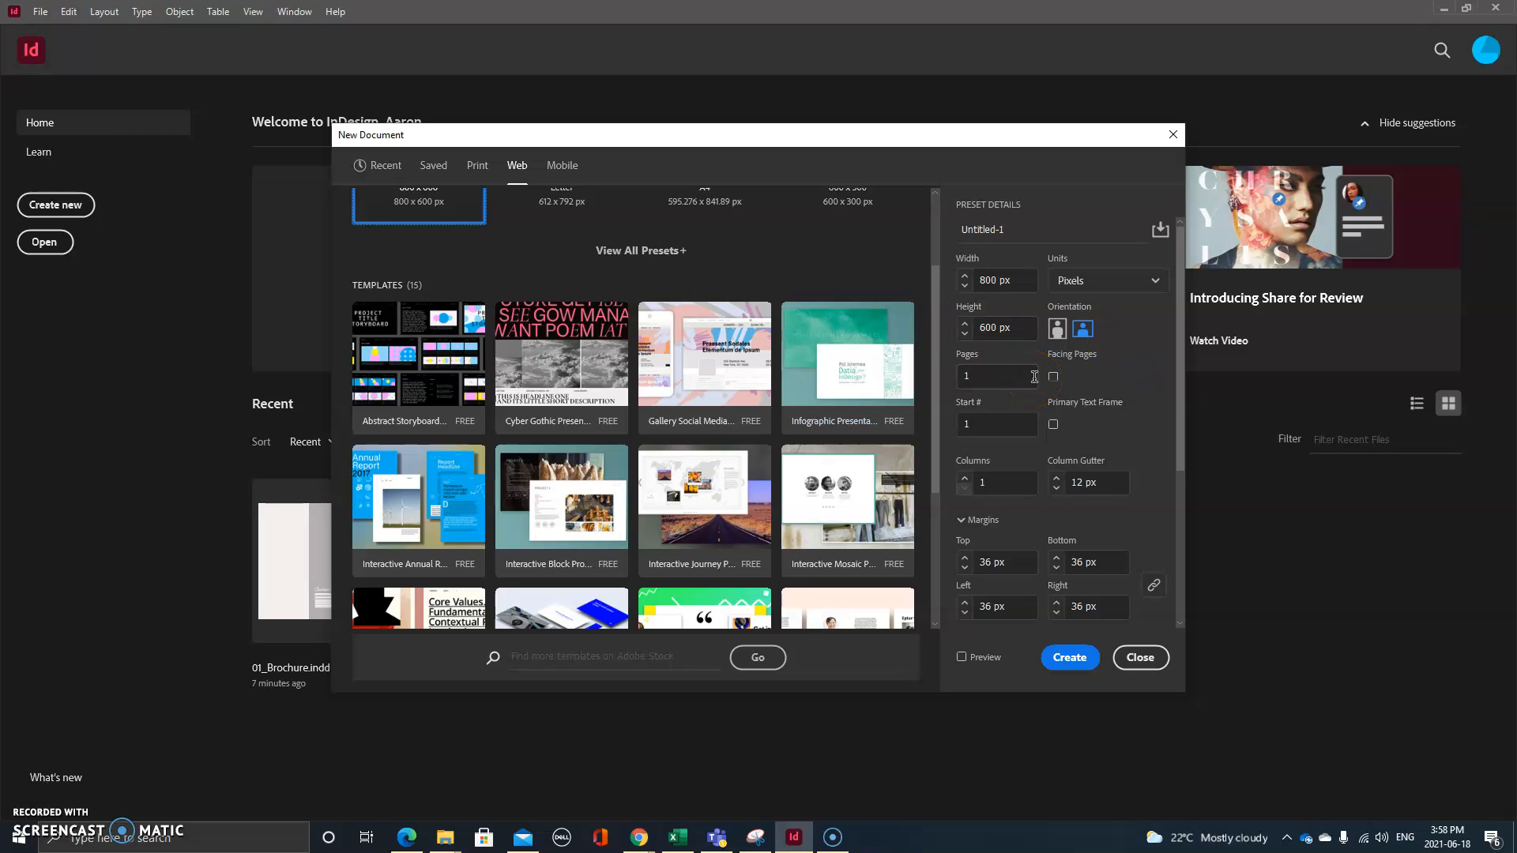
{"action": "scroll", "coordinate": [1035, 377], "scroll_direction": "down", "scroll_amount": 4}
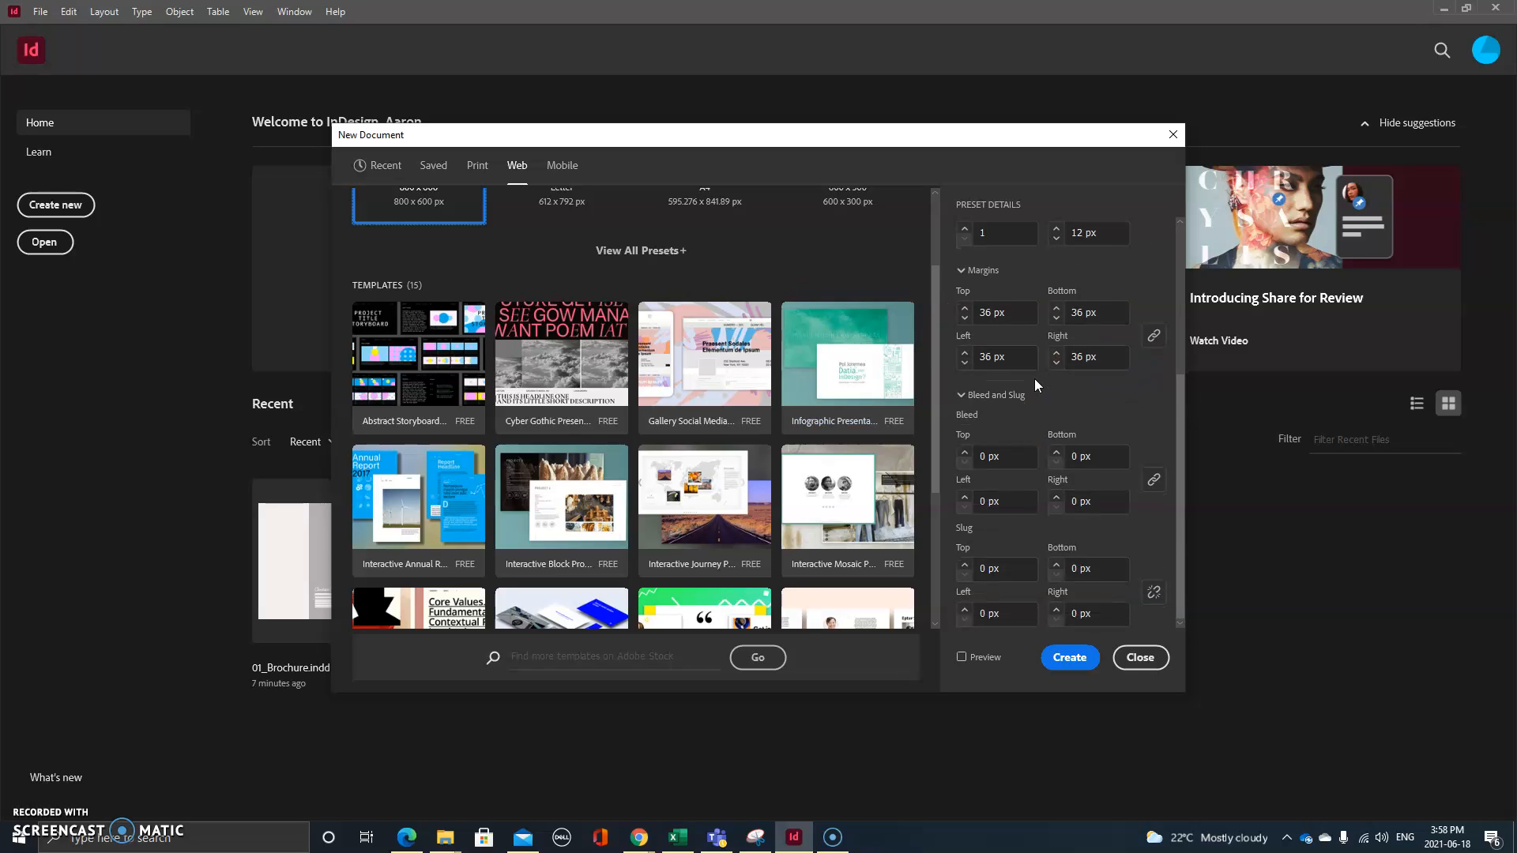
{"action": "scroll", "coordinate": [1035, 377], "scroll_direction": "up", "scroll_amount": 4}
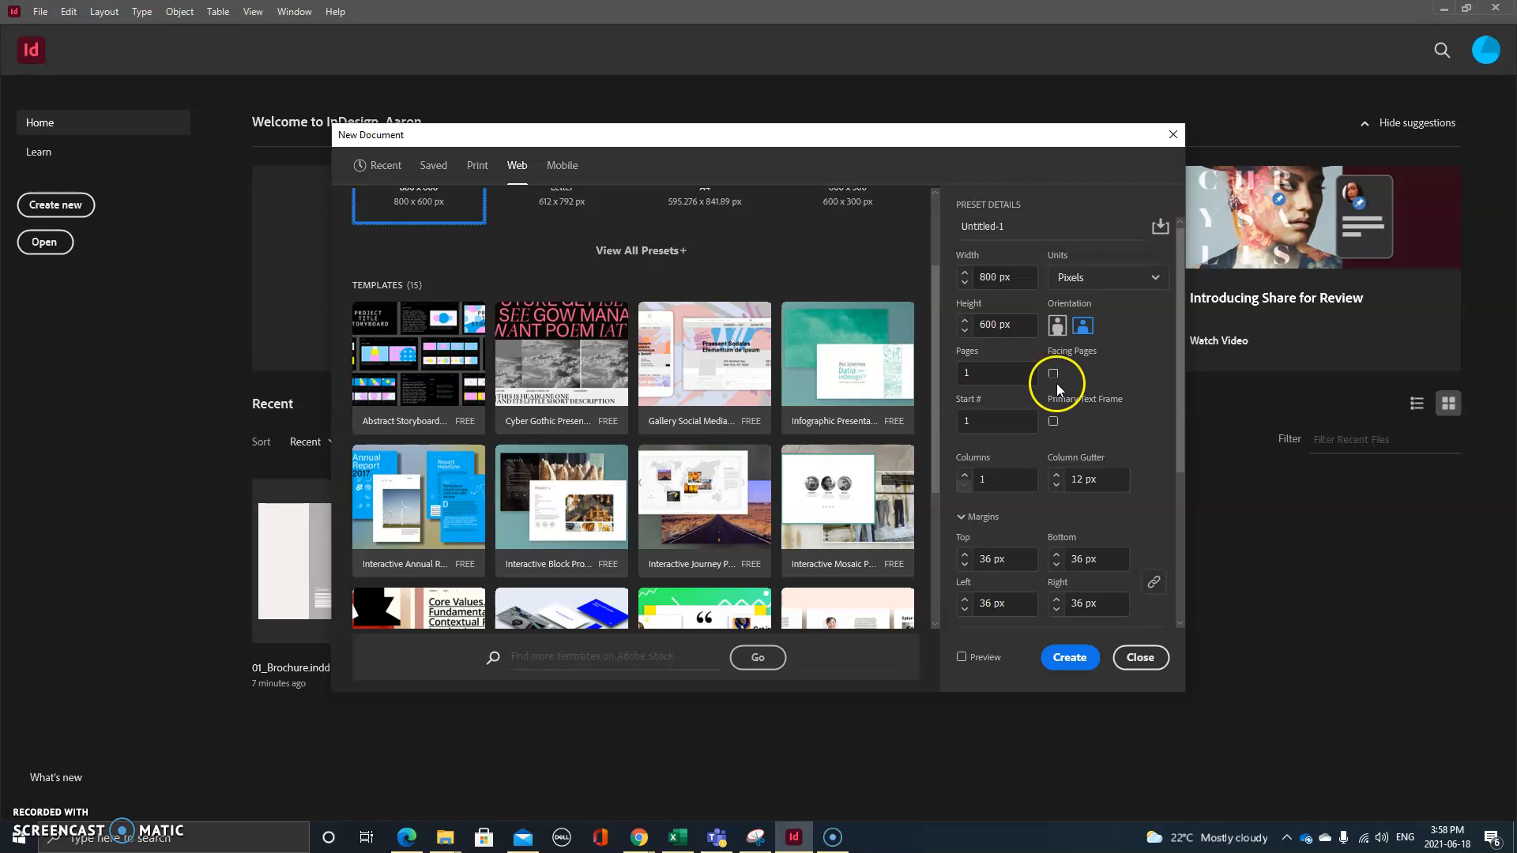
{"action": "scroll", "coordinate": [1071, 383], "scroll_direction": "down", "scroll_amount": 2}
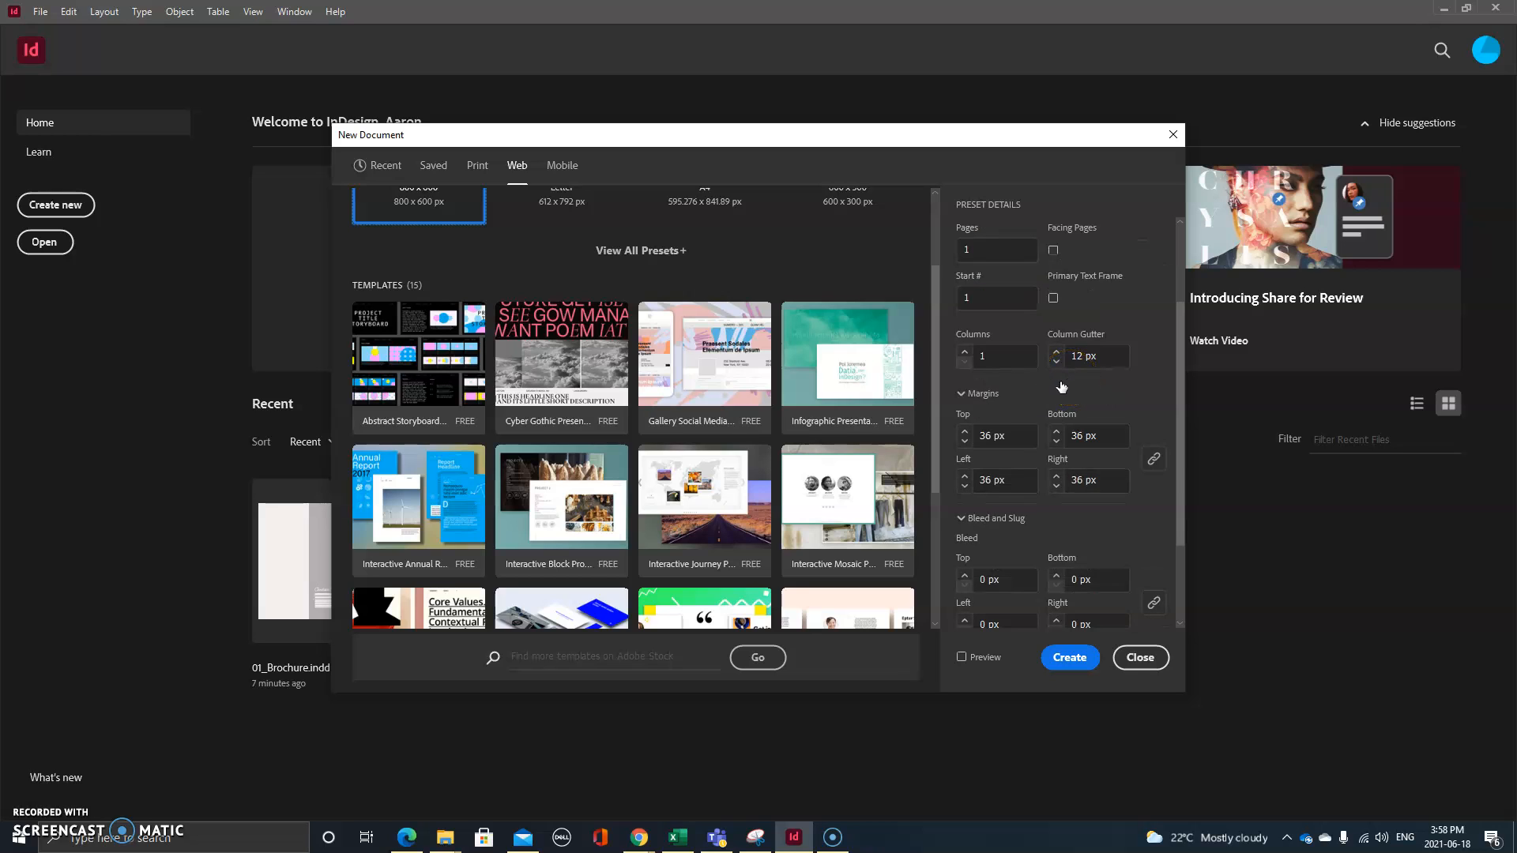
{"action": "scroll", "coordinate": [989, 440], "scroll_direction": "down", "scroll_amount": 2}
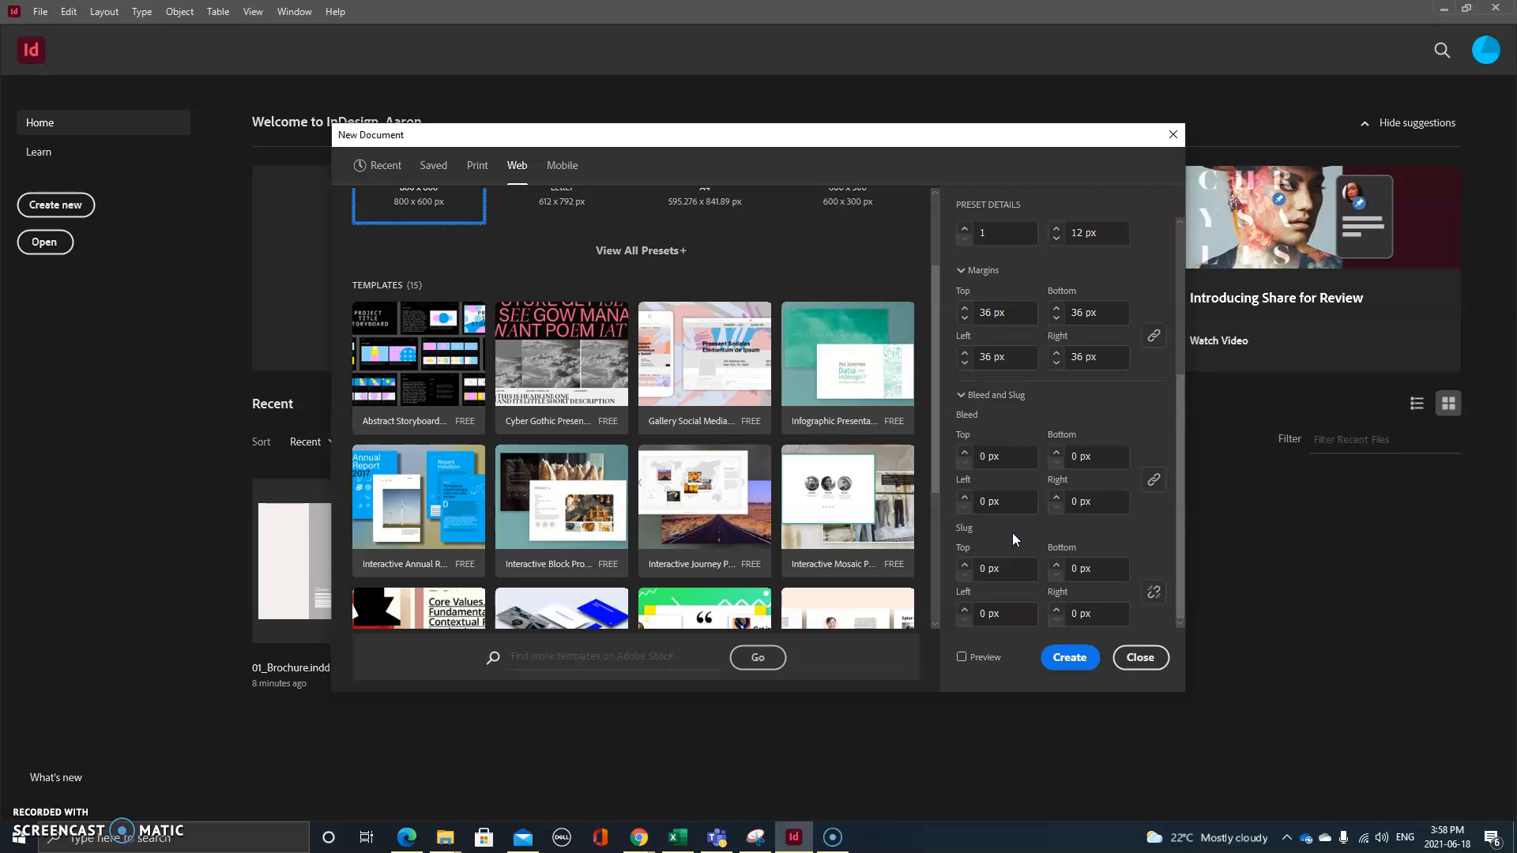
{"action": "left_click", "coordinate": [1178, 136]}
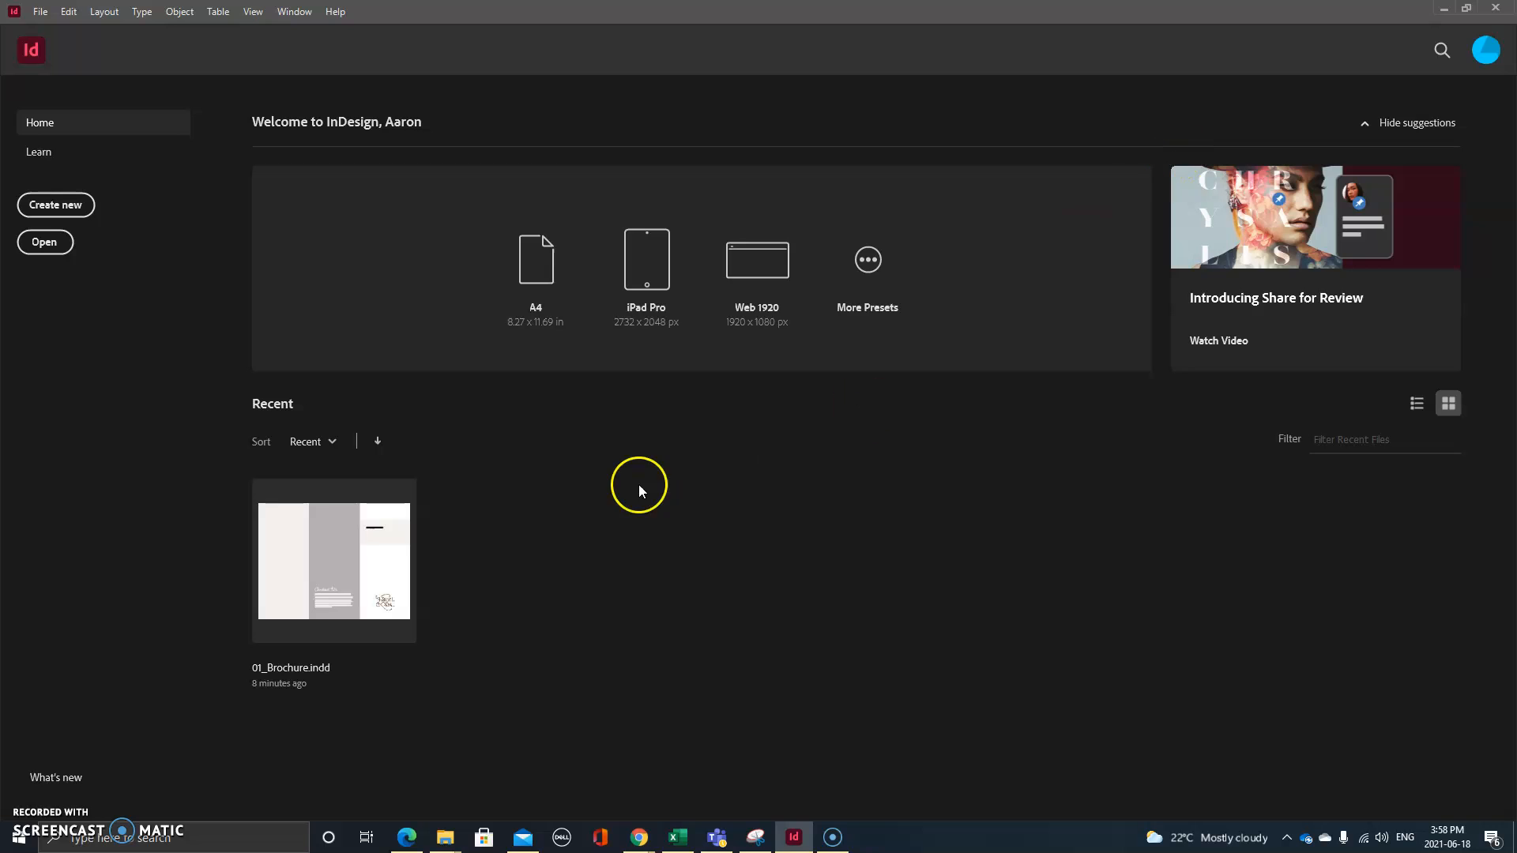
Open the recent file 01_Brochure.indd, updating its modified links, and collapse the links list covering the page.
{"action": "left_click", "coordinate": [316, 573]}
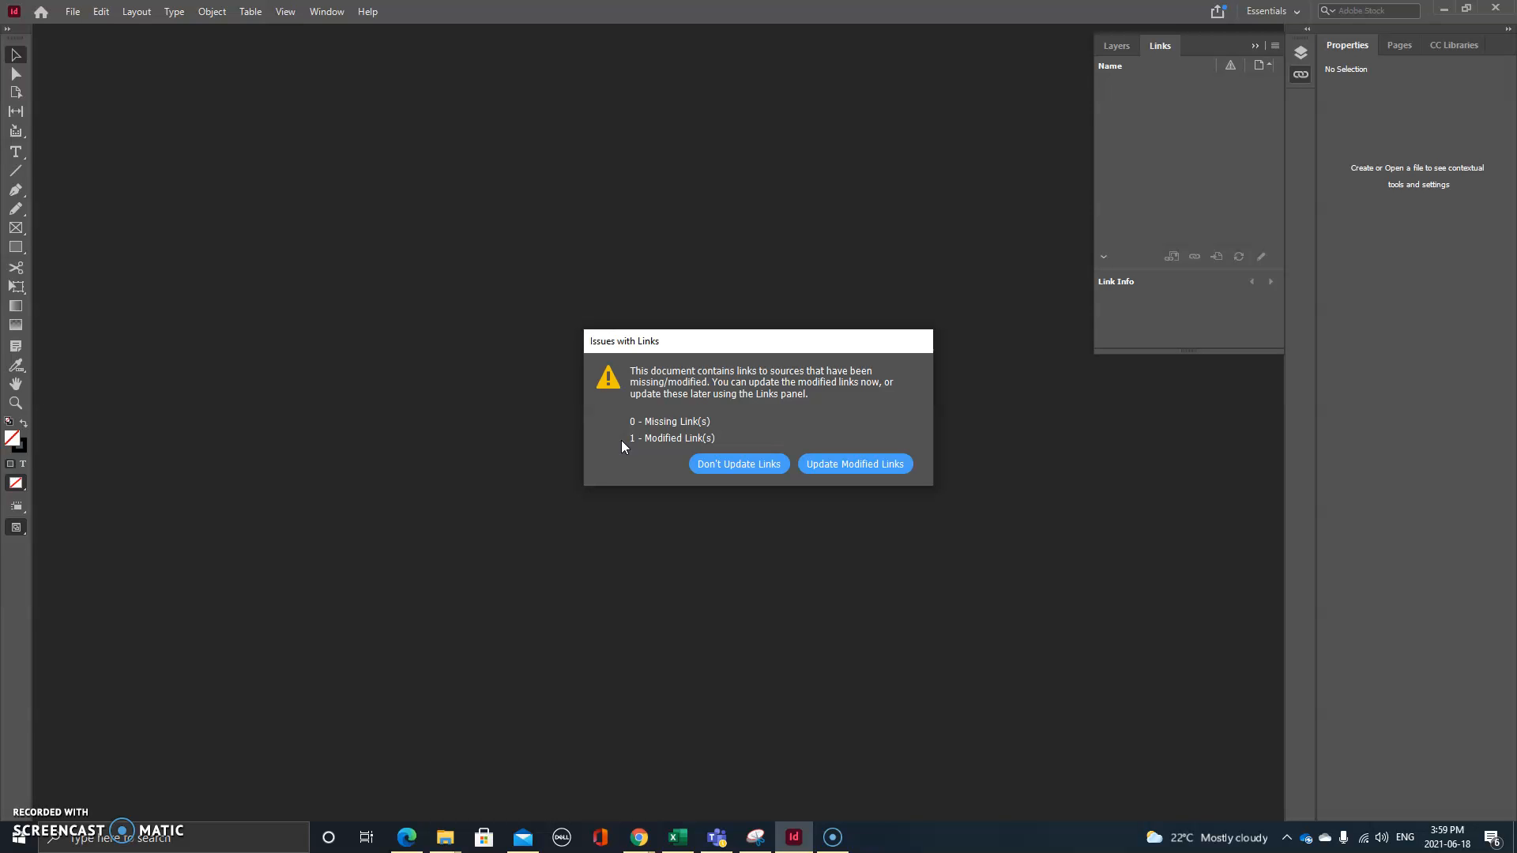
{"action": "left_click", "coordinate": [862, 466]}
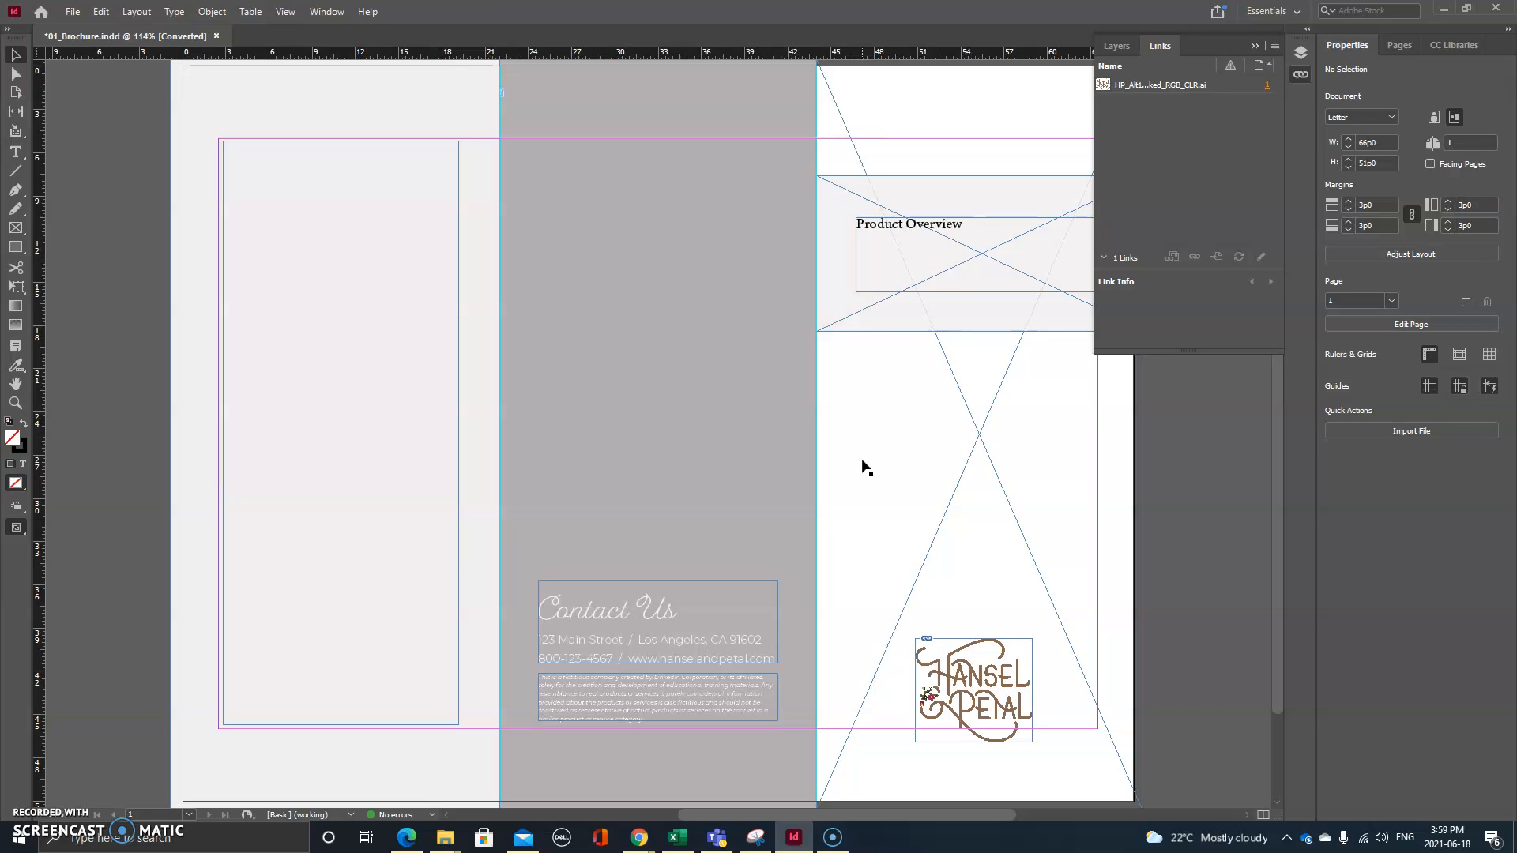
{"action": "left_click", "coordinate": [1253, 45]}
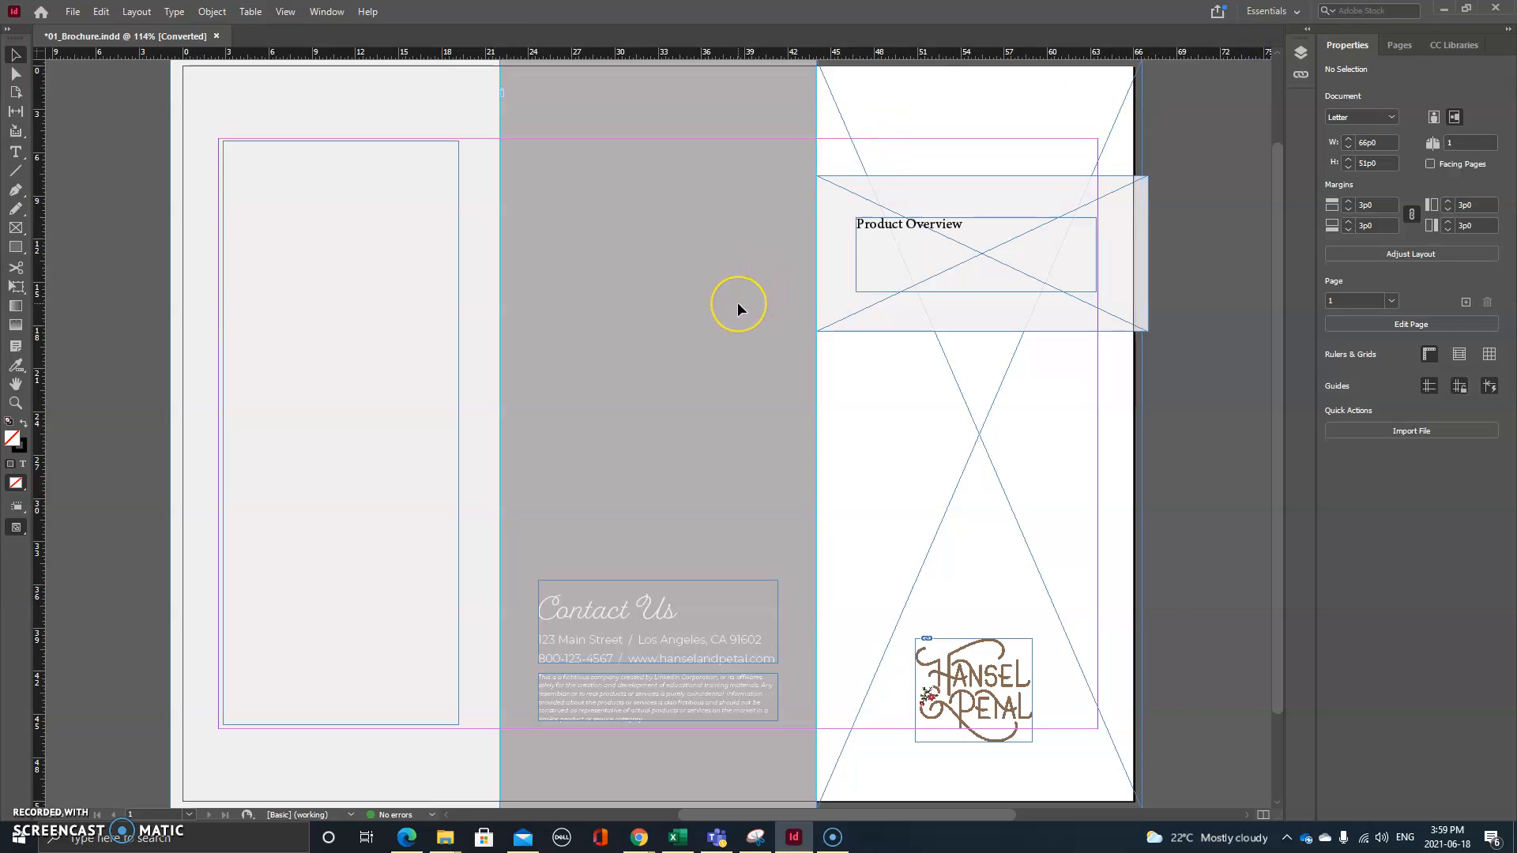
Look over the brochure layout and bring the whole page into view at 75% zoom.
{"action": "scroll", "coordinate": [694, 296], "scroll_direction": "down", "scroll_amount": 3}
{"action": "scroll", "coordinate": [692, 296], "scroll_direction": "up", "scroll_amount": 5}
{"action": "scroll", "coordinate": [691, 297], "scroll_direction": "down", "scroll_amount": 3}
{"action": "scroll", "coordinate": [691, 297], "scroll_direction": "up", "scroll_amount": 3}
{"action": "scroll", "coordinate": [690, 297], "scroll_direction": "down", "scroll_amount": 4}
{"action": "scroll", "coordinate": [691, 297], "scroll_direction": "up", "scroll_amount": 4}
{"action": "scroll", "coordinate": [690, 305], "scroll_direction": "down", "scroll_amount": 3}
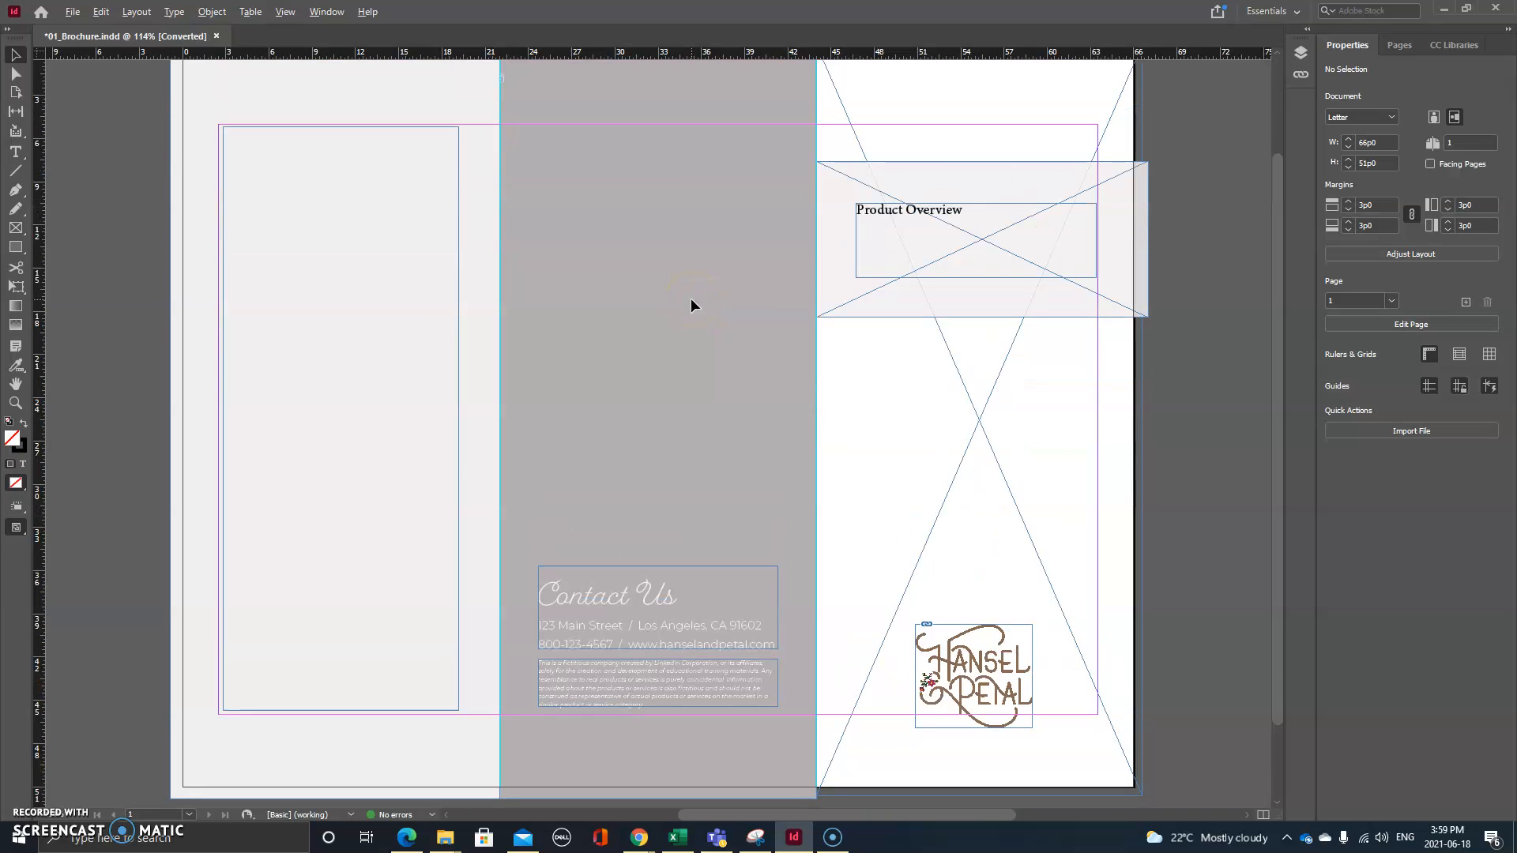
{"action": "key", "text": "ctrl+minus"}
{"action": "key", "text": "ctrl+minus"}
{"action": "key", "text": "ctrl+minus"}
{"action": "key", "text": "ctrl+minus"}
{"action": "scroll", "coordinate": [690, 299], "scroll_direction": "up", "scroll_amount": 1}
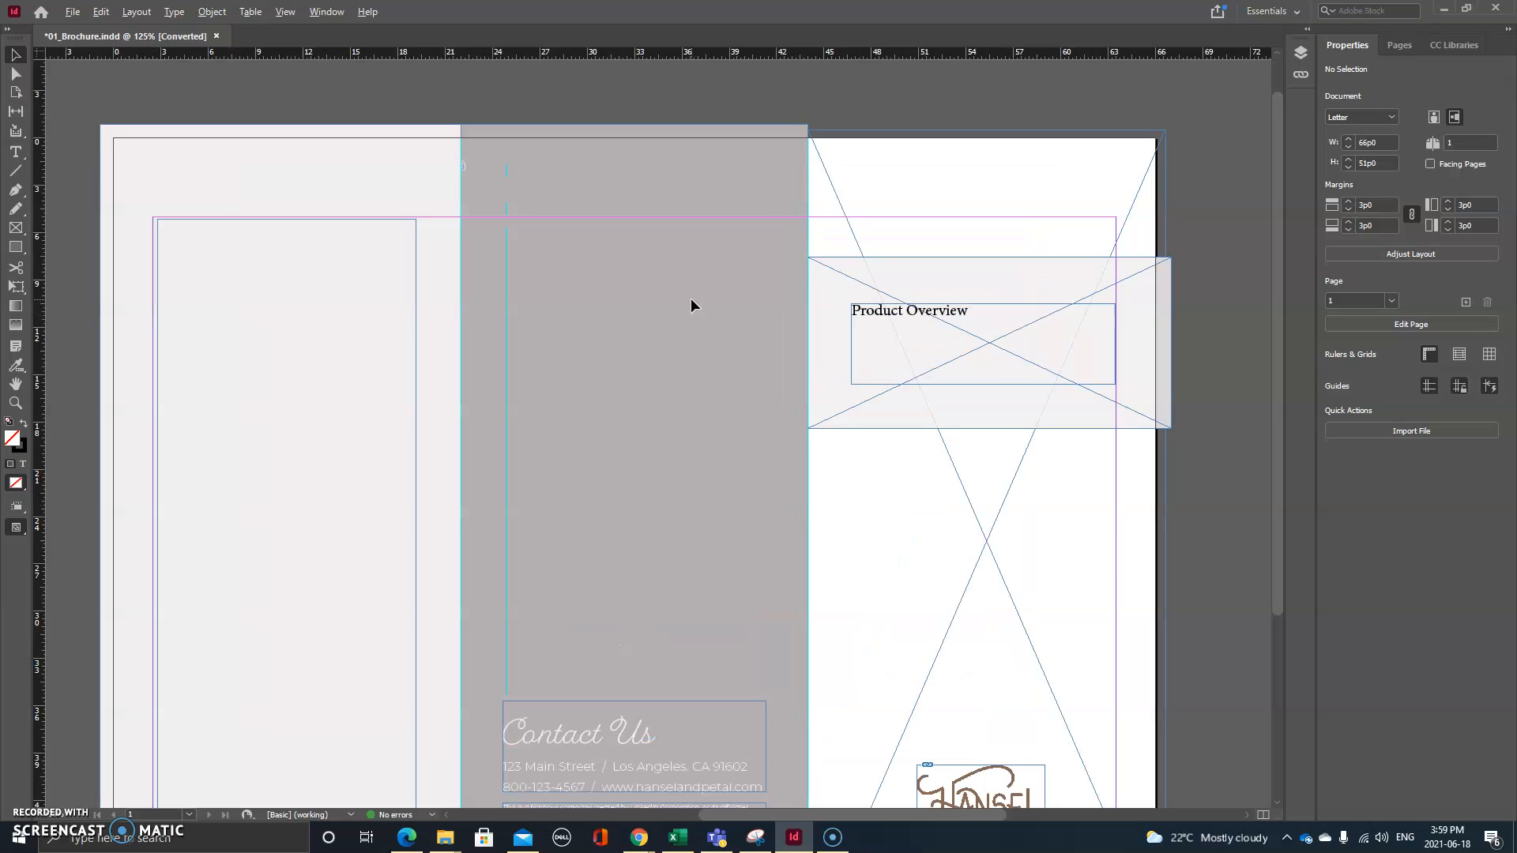
{"action": "scroll", "coordinate": [690, 298], "scroll_direction": "down", "scroll_amount": 2}
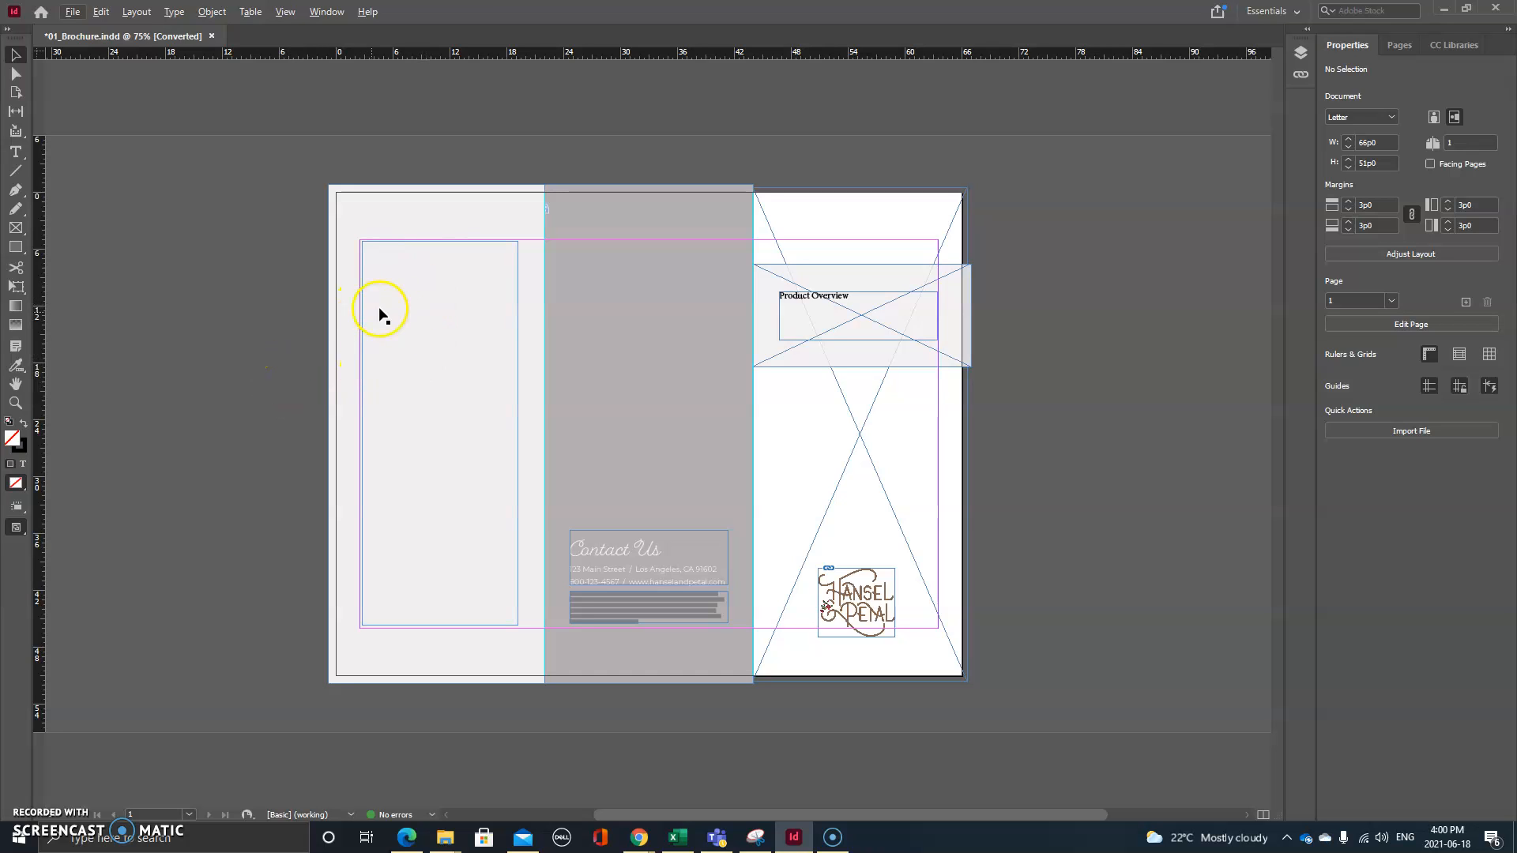
Draw a text frame in the upper part of the grey middle panel and enter "Hello" in it.
{"action": "left_click", "coordinate": [15, 152]}
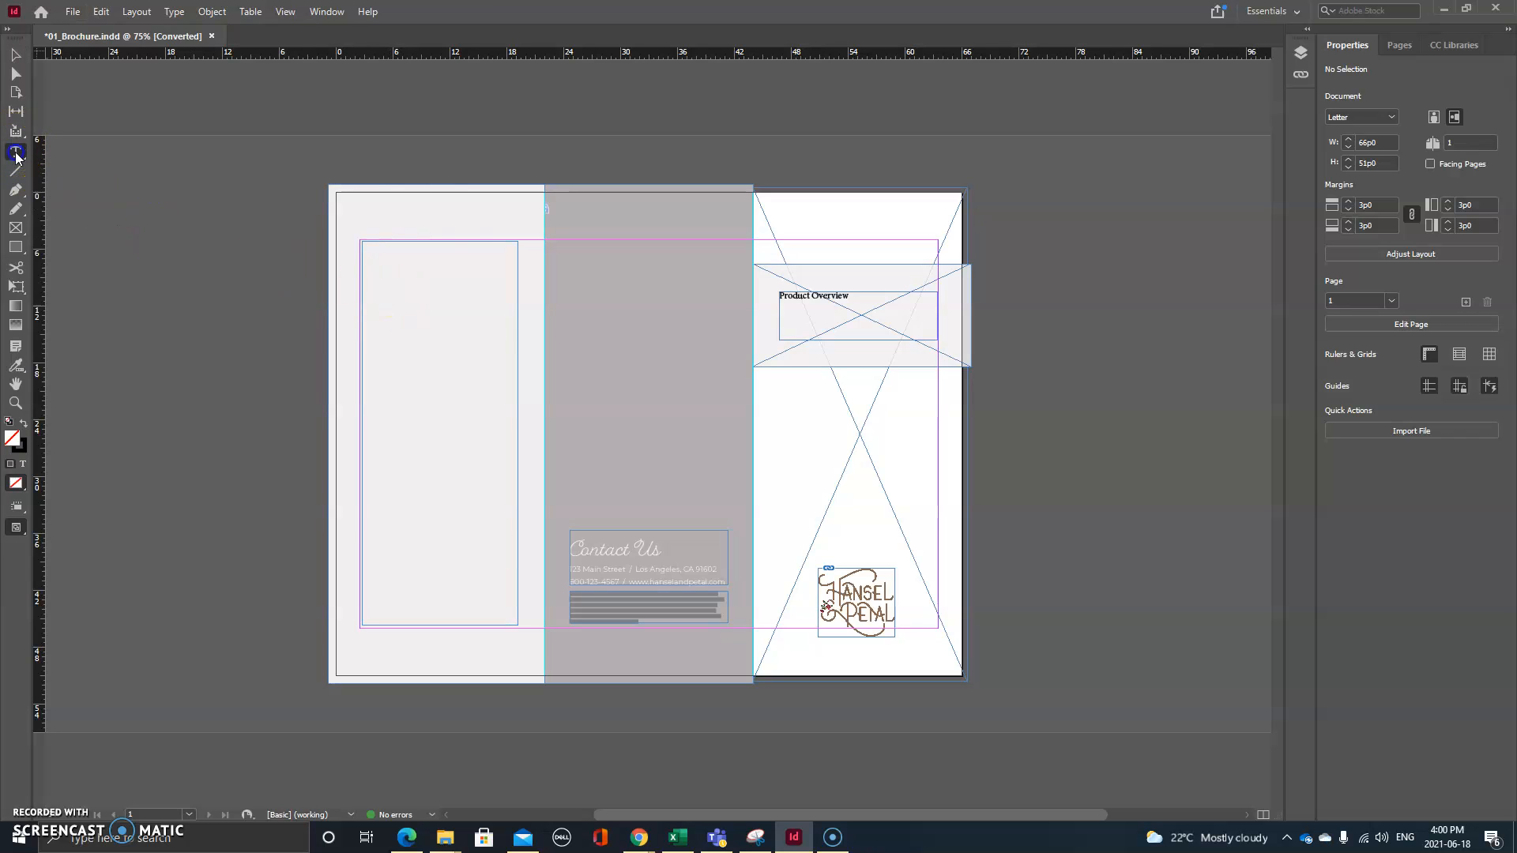
{"action": "left_click_drag", "start_coordinate": [565, 286], "coordinate": [742, 372]}
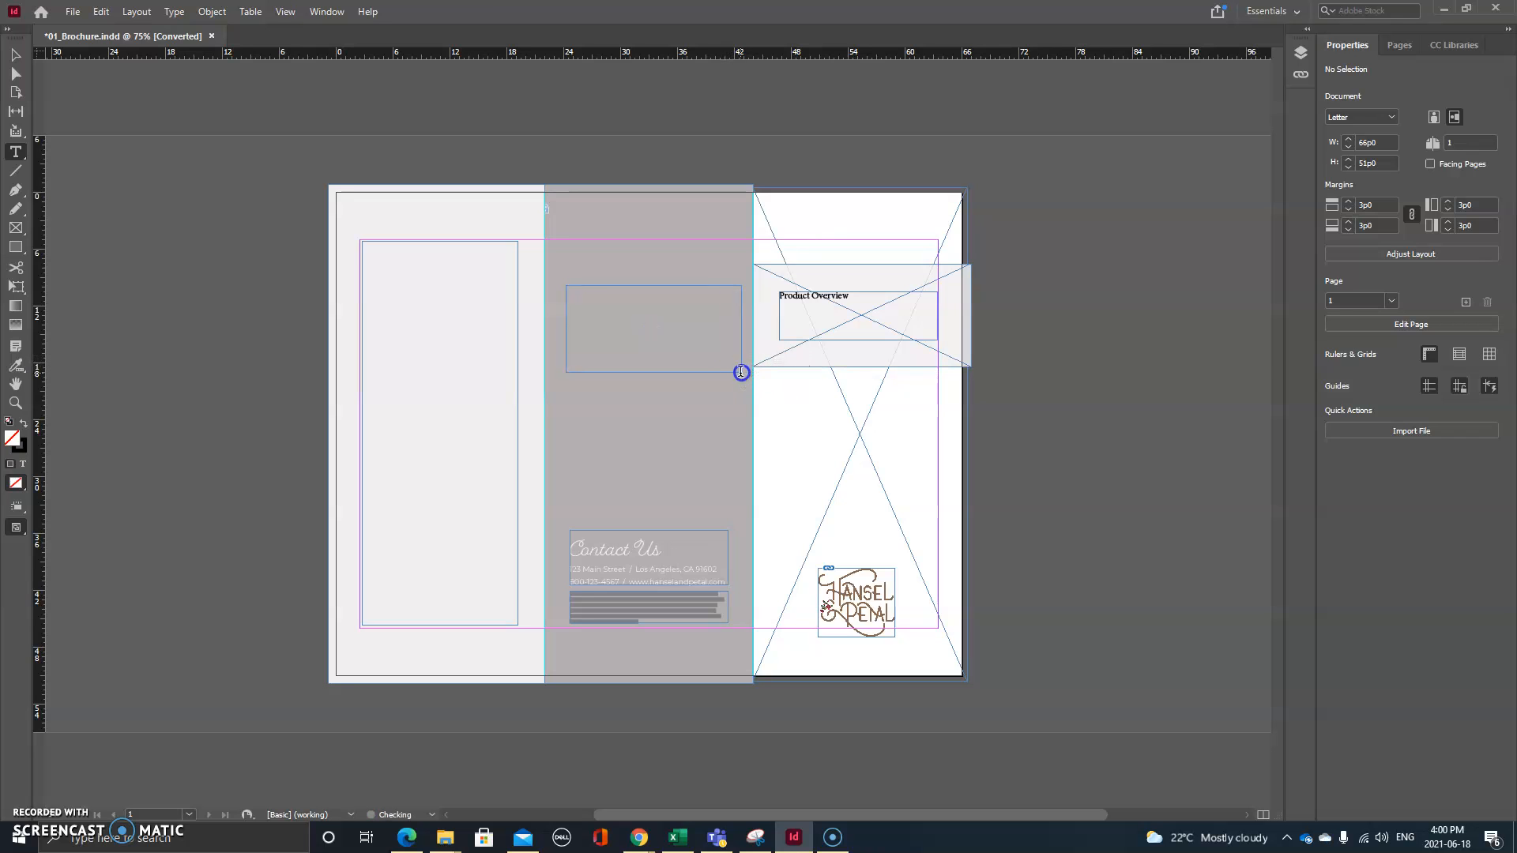
{"action": "left_click", "coordinate": [603, 298]}
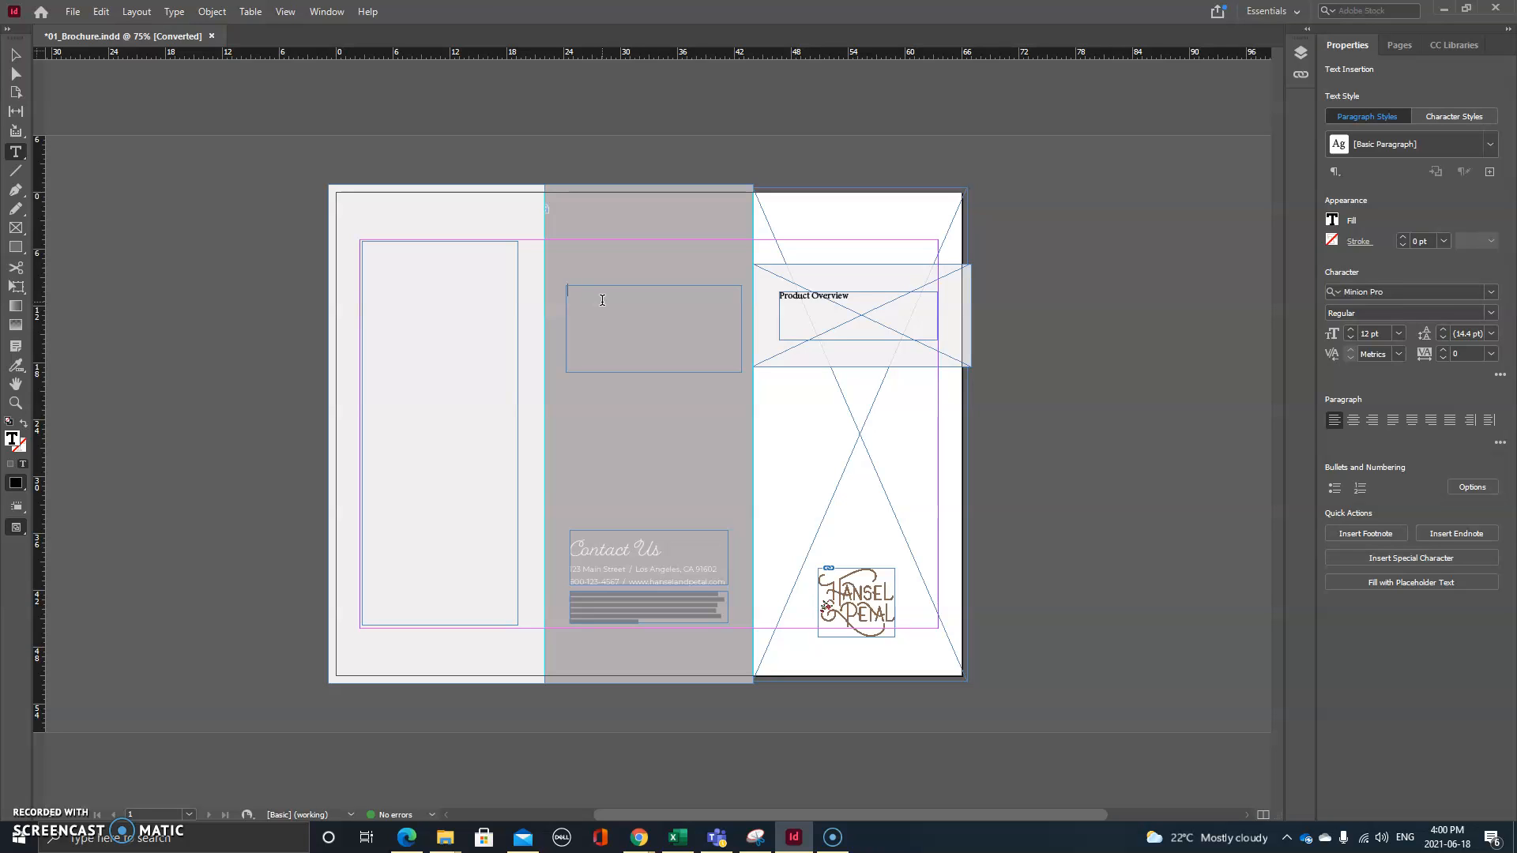
{"action": "type", "text": "Hello"}
Change the font of the "Product Overview" heading to Monotype Corsiva.
{"action": "left_click", "coordinate": [853, 304]}
{"action": "left_click_drag", "start_coordinate": [861, 296], "coordinate": [774, 296]}
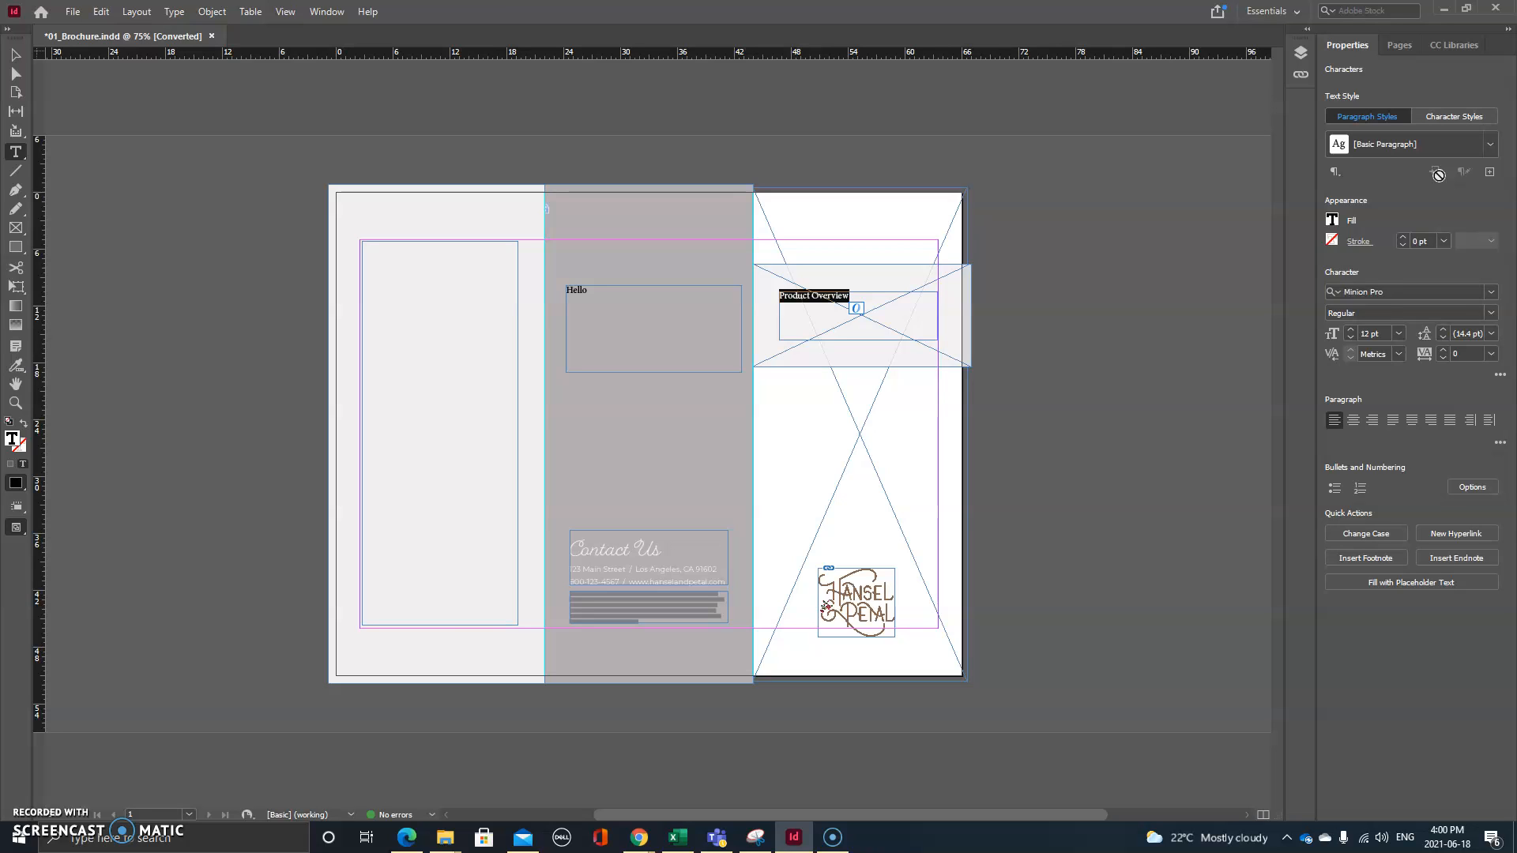
{"action": "left_click", "coordinate": [1492, 299]}
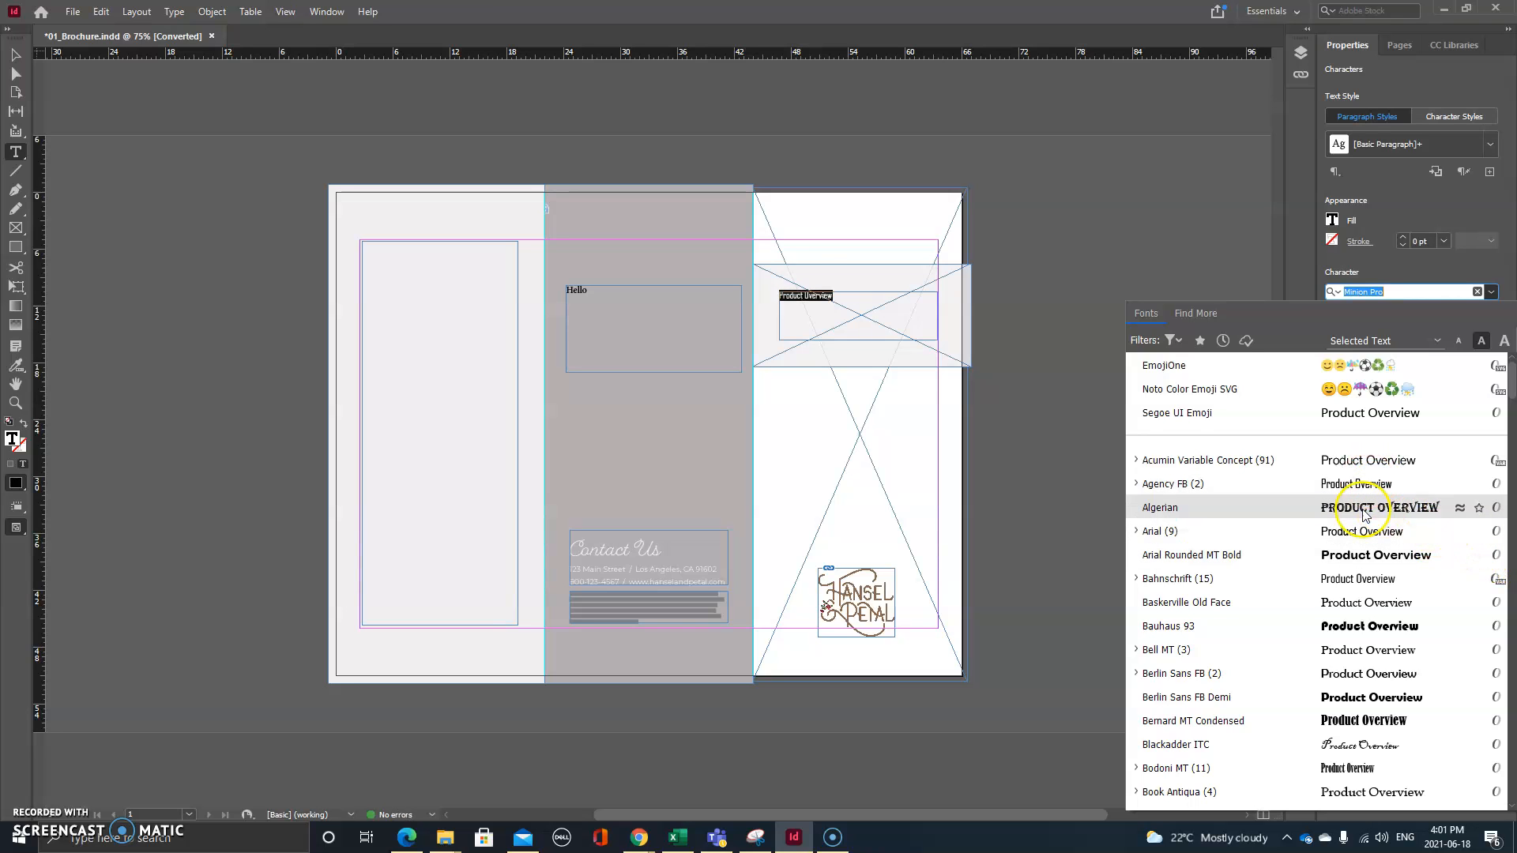
{"action": "scroll", "coordinate": [1364, 514], "scroll_direction": "down", "scroll_amount": 1}
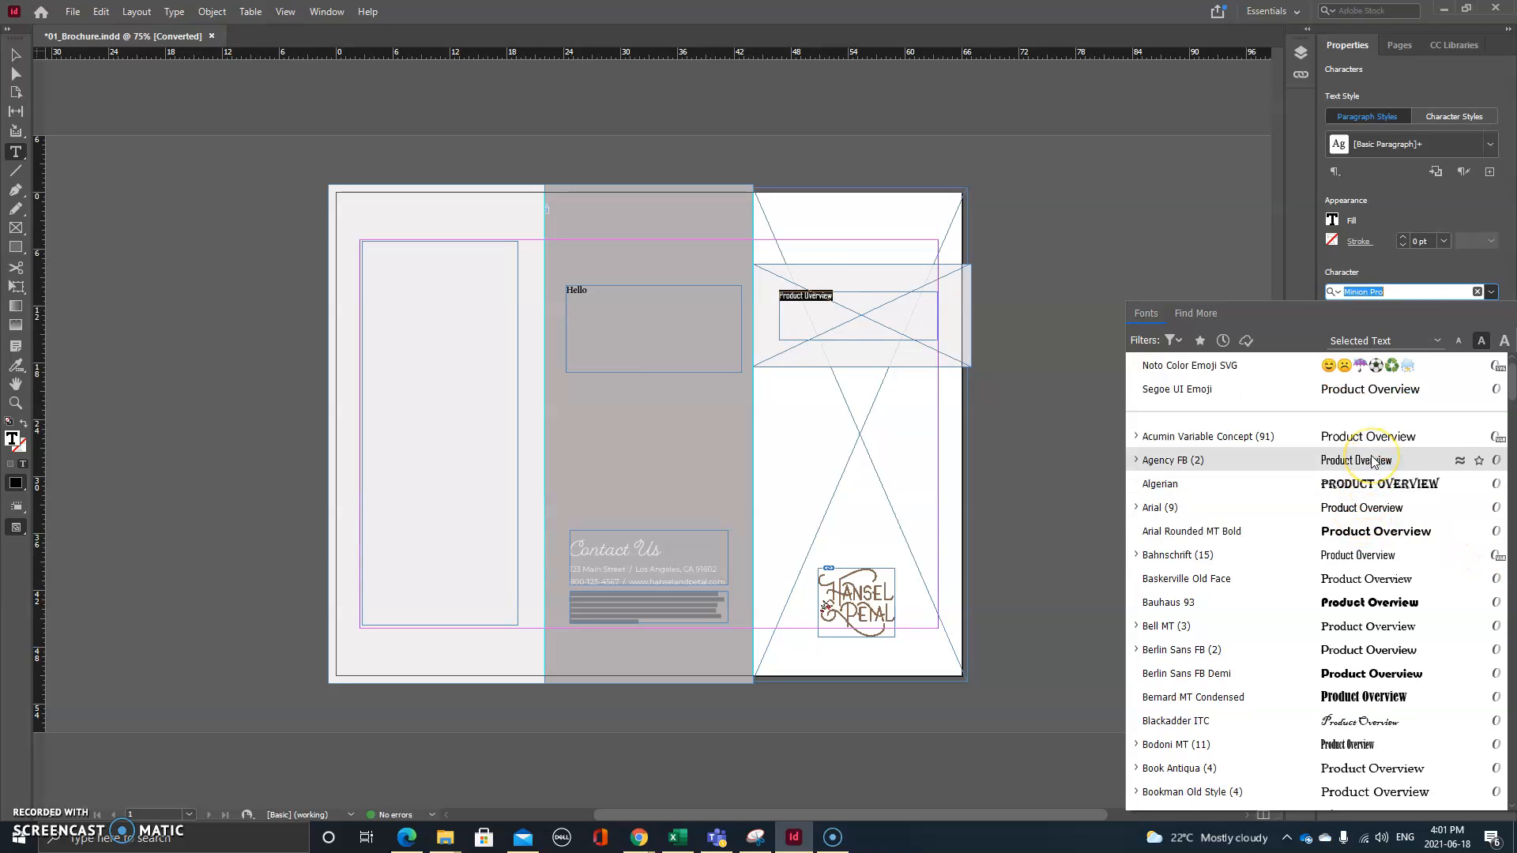
{"action": "scroll", "coordinate": [1334, 498], "scroll_direction": "down", "scroll_amount": 3}
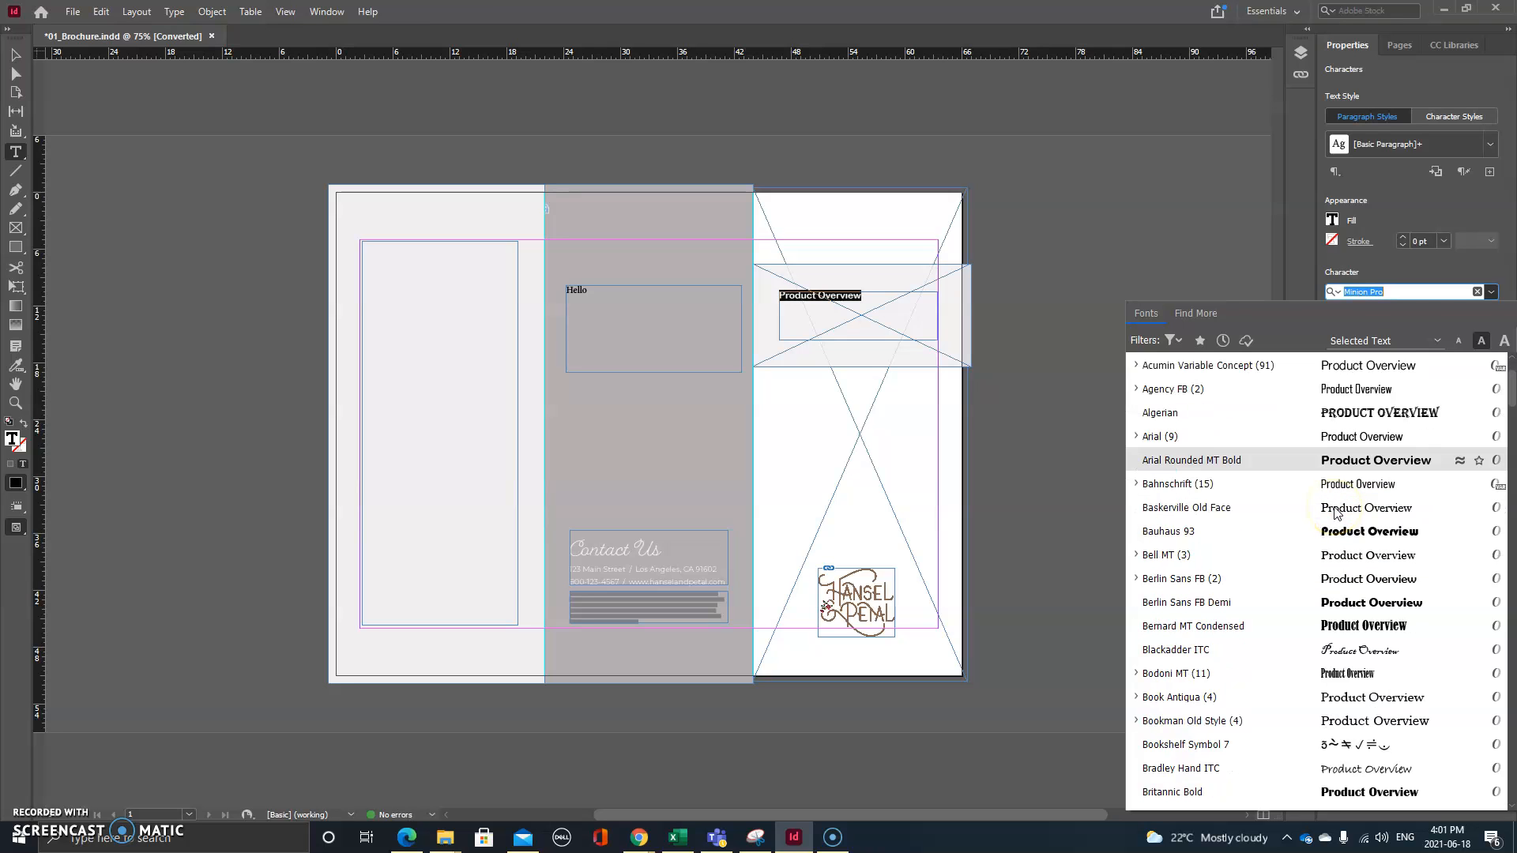
{"action": "scroll", "coordinate": [1336, 513], "scroll_direction": "down", "scroll_amount": 2}
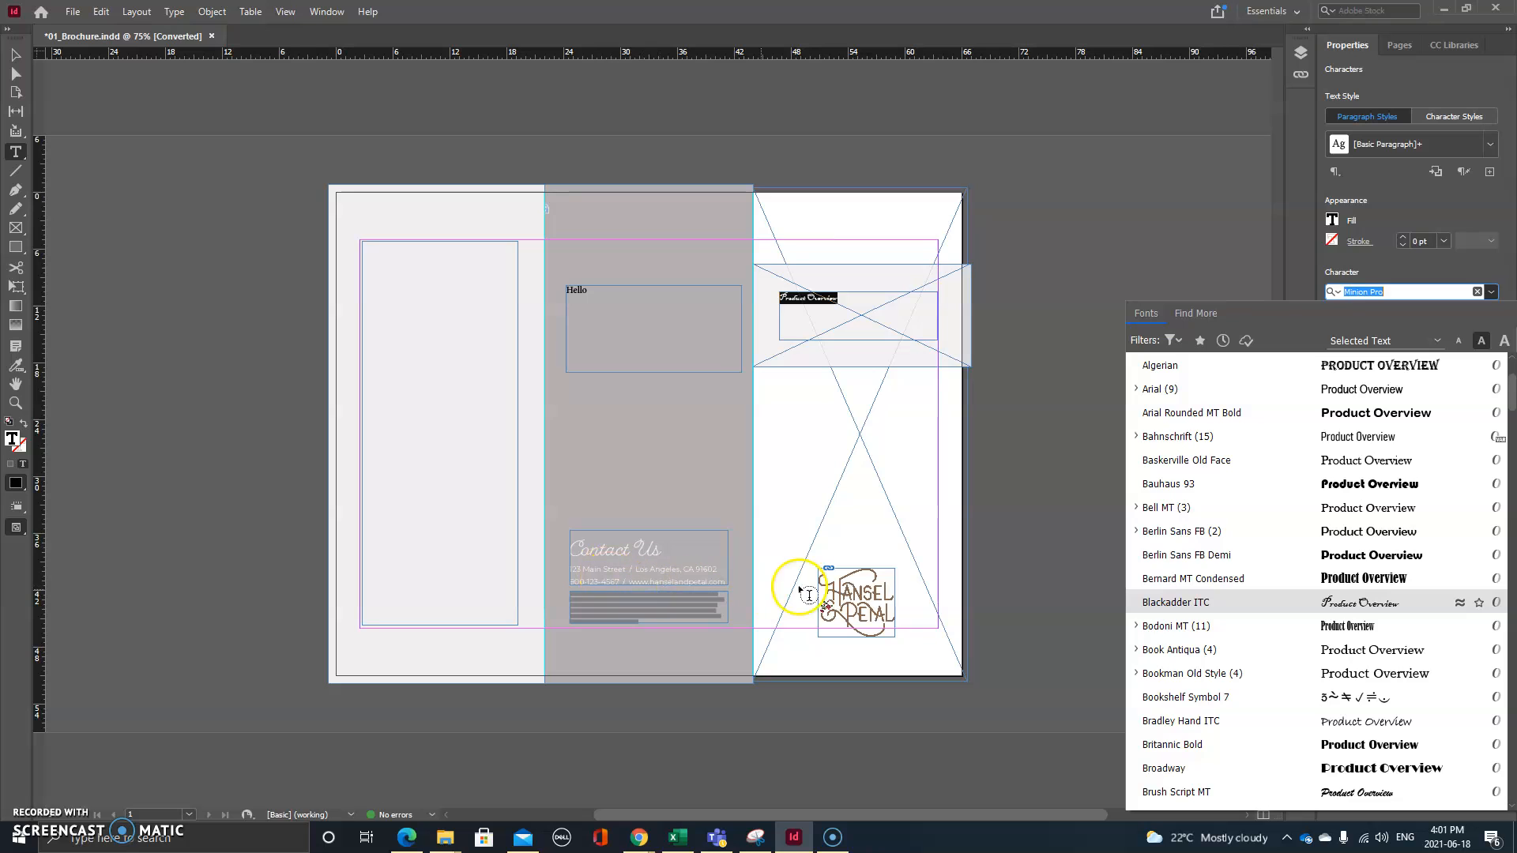
{"action": "scroll", "coordinate": [1318, 538], "scroll_direction": "down", "scroll_amount": 2}
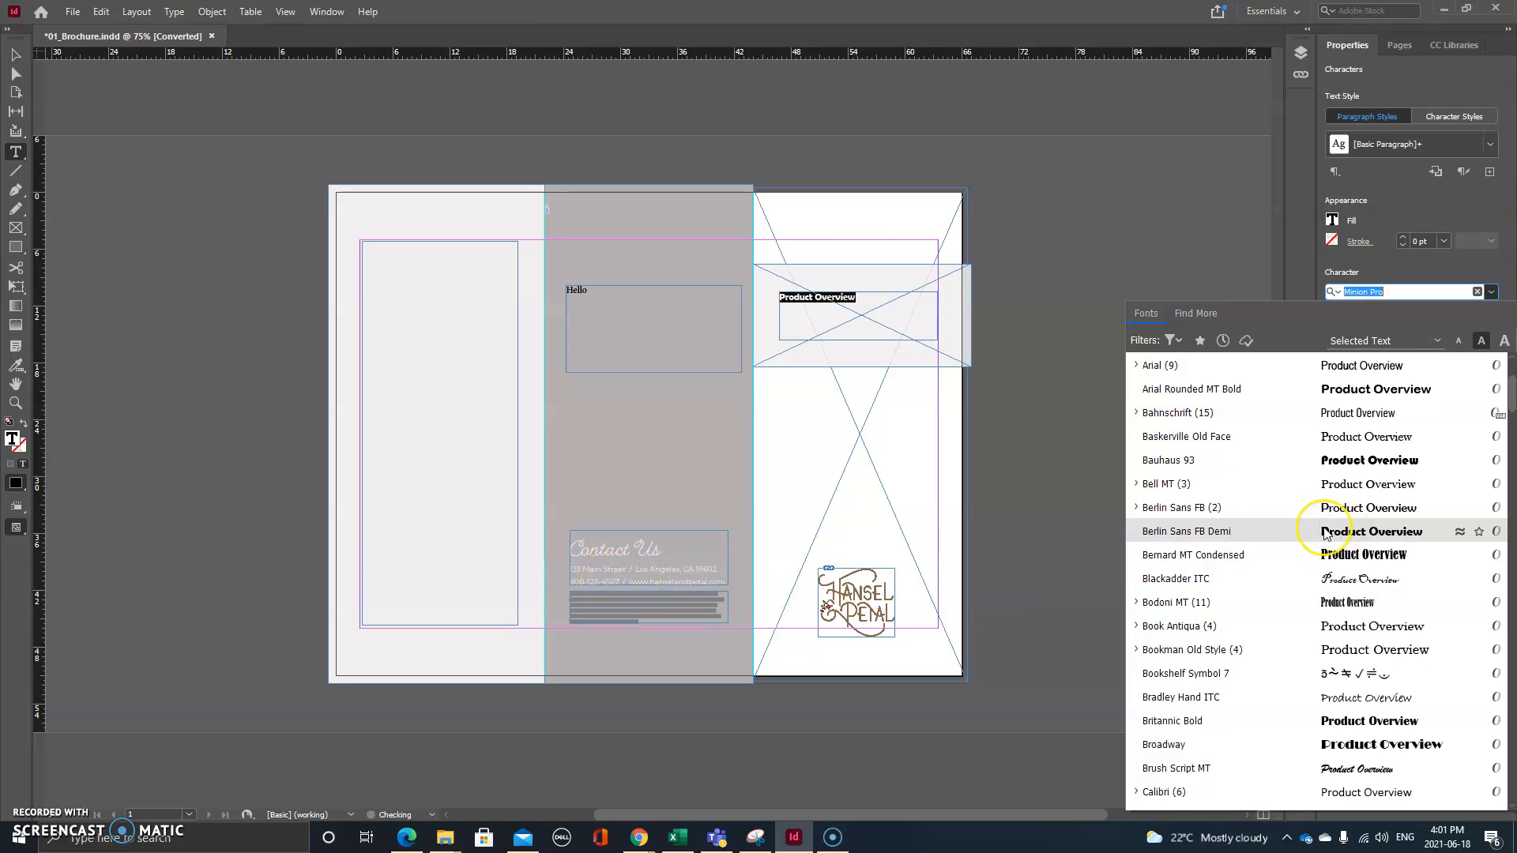
{"action": "scroll", "coordinate": [1327, 534], "scroll_direction": "down", "scroll_amount": 1}
{"action": "scroll", "coordinate": [1327, 534], "scroll_direction": "down", "scroll_amount": 11}
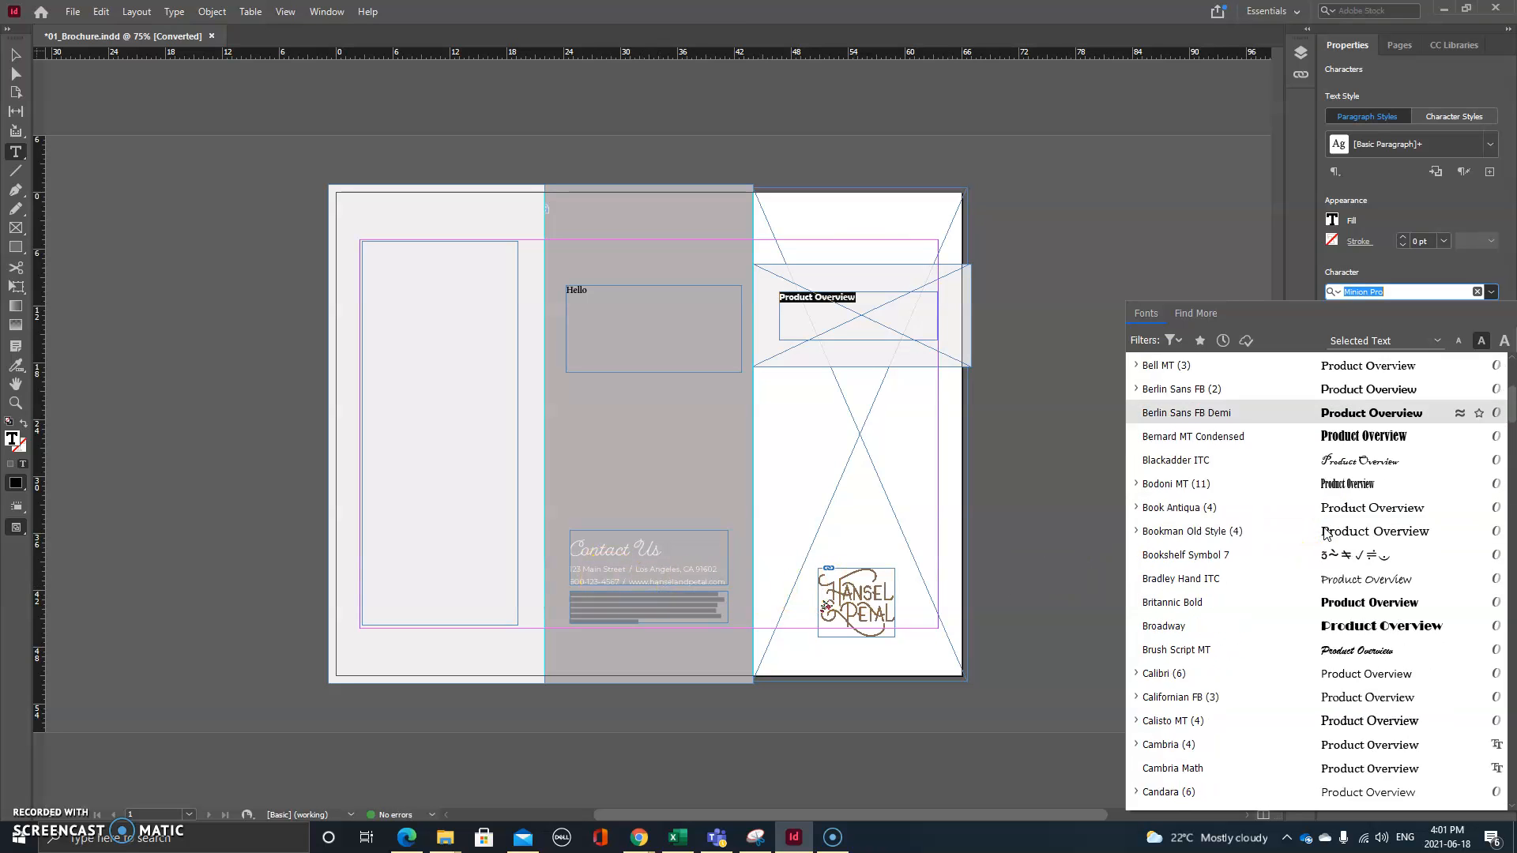
{"action": "scroll", "coordinate": [1326, 534], "scroll_direction": "down", "scroll_amount": 4}
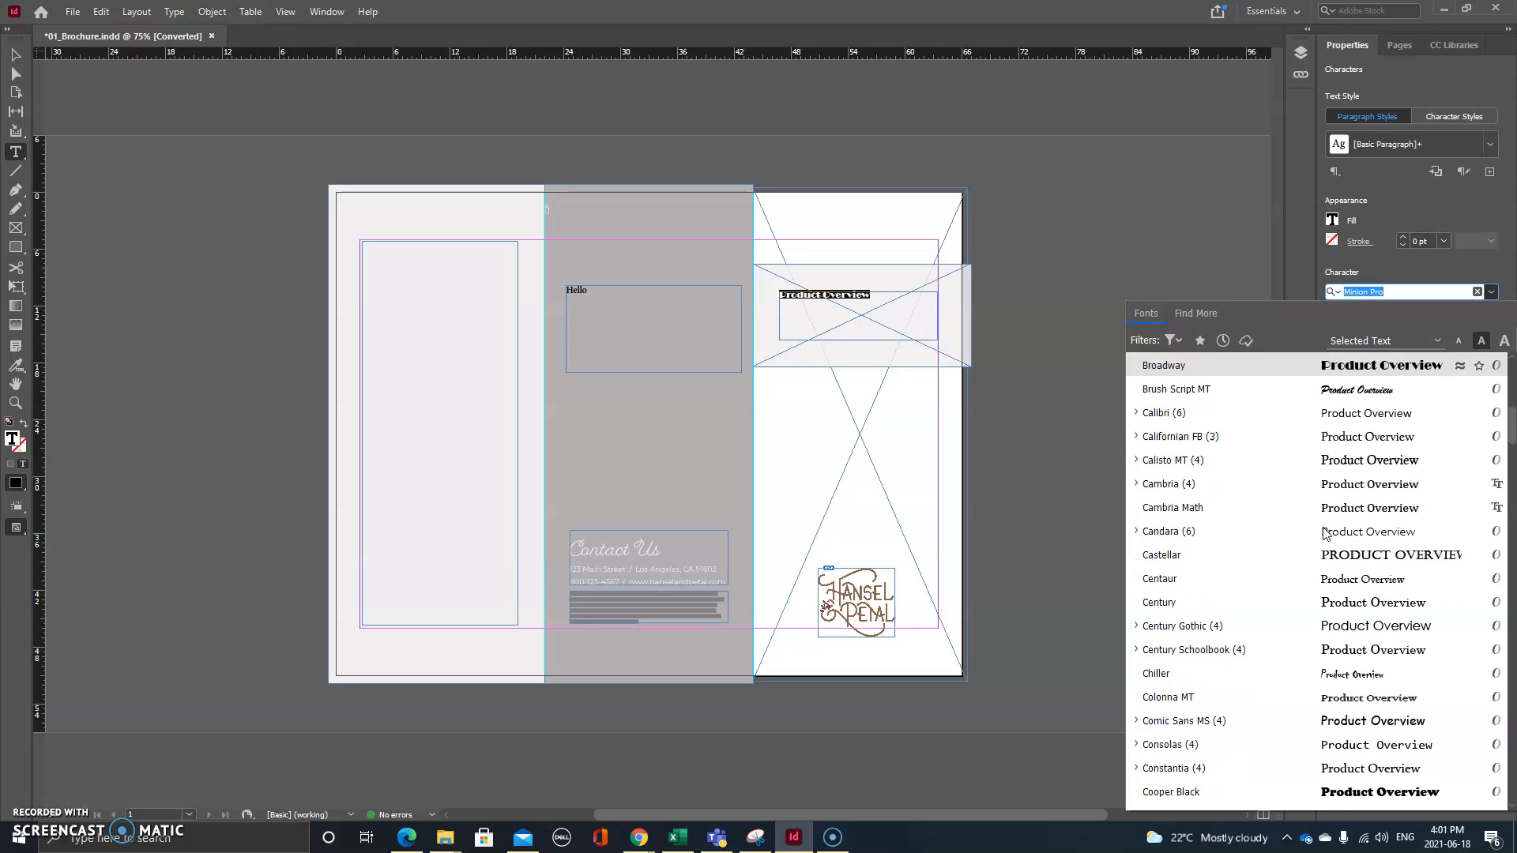
{"action": "scroll", "coordinate": [1325, 534], "scroll_direction": "down", "scroll_amount": 10}
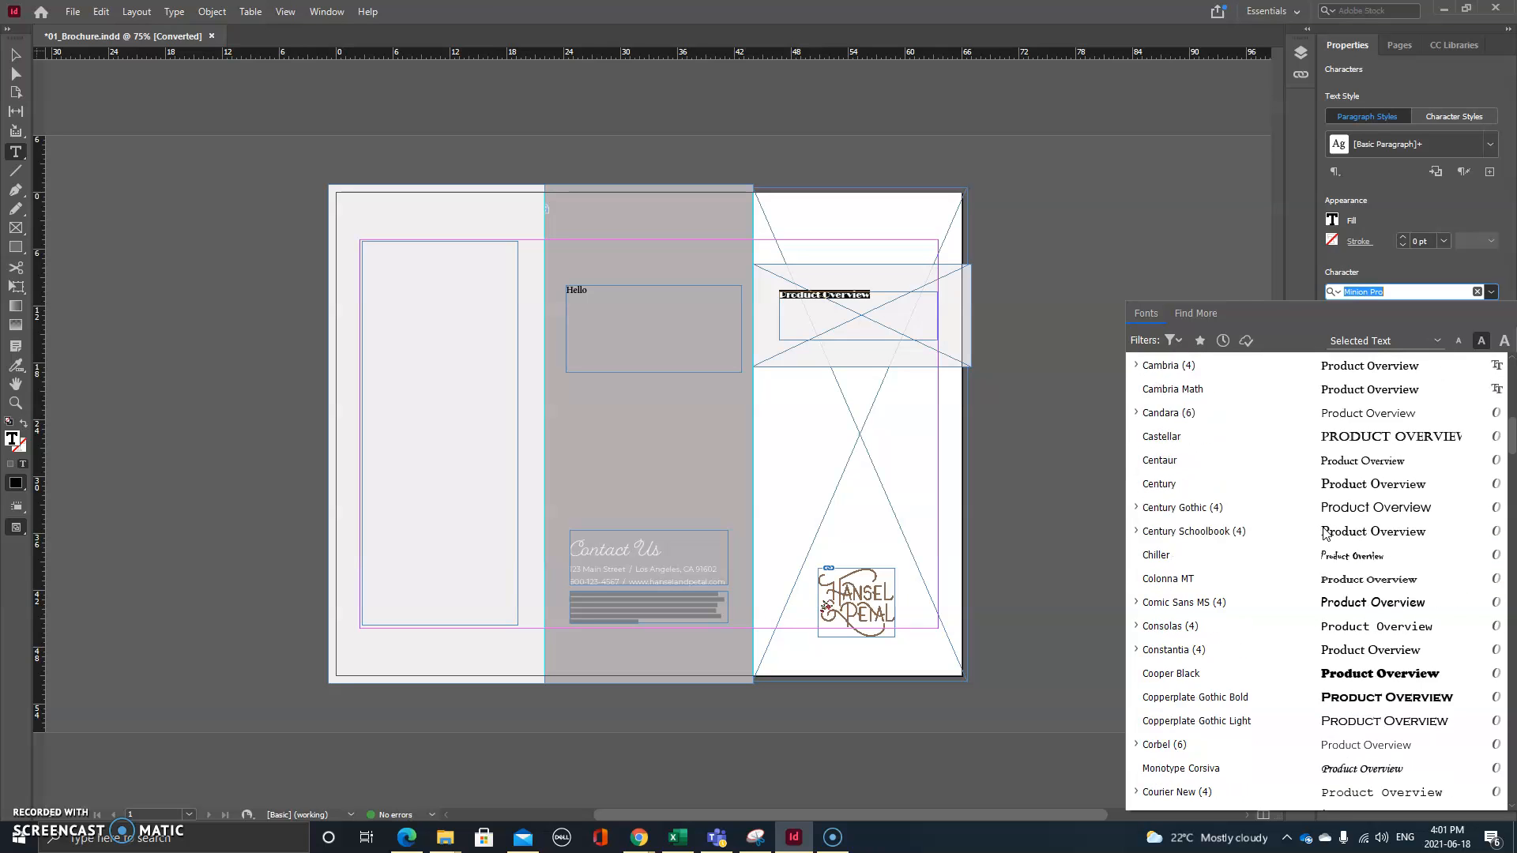
{"action": "scroll", "coordinate": [1322, 537], "scroll_direction": "down", "scroll_amount": 2}
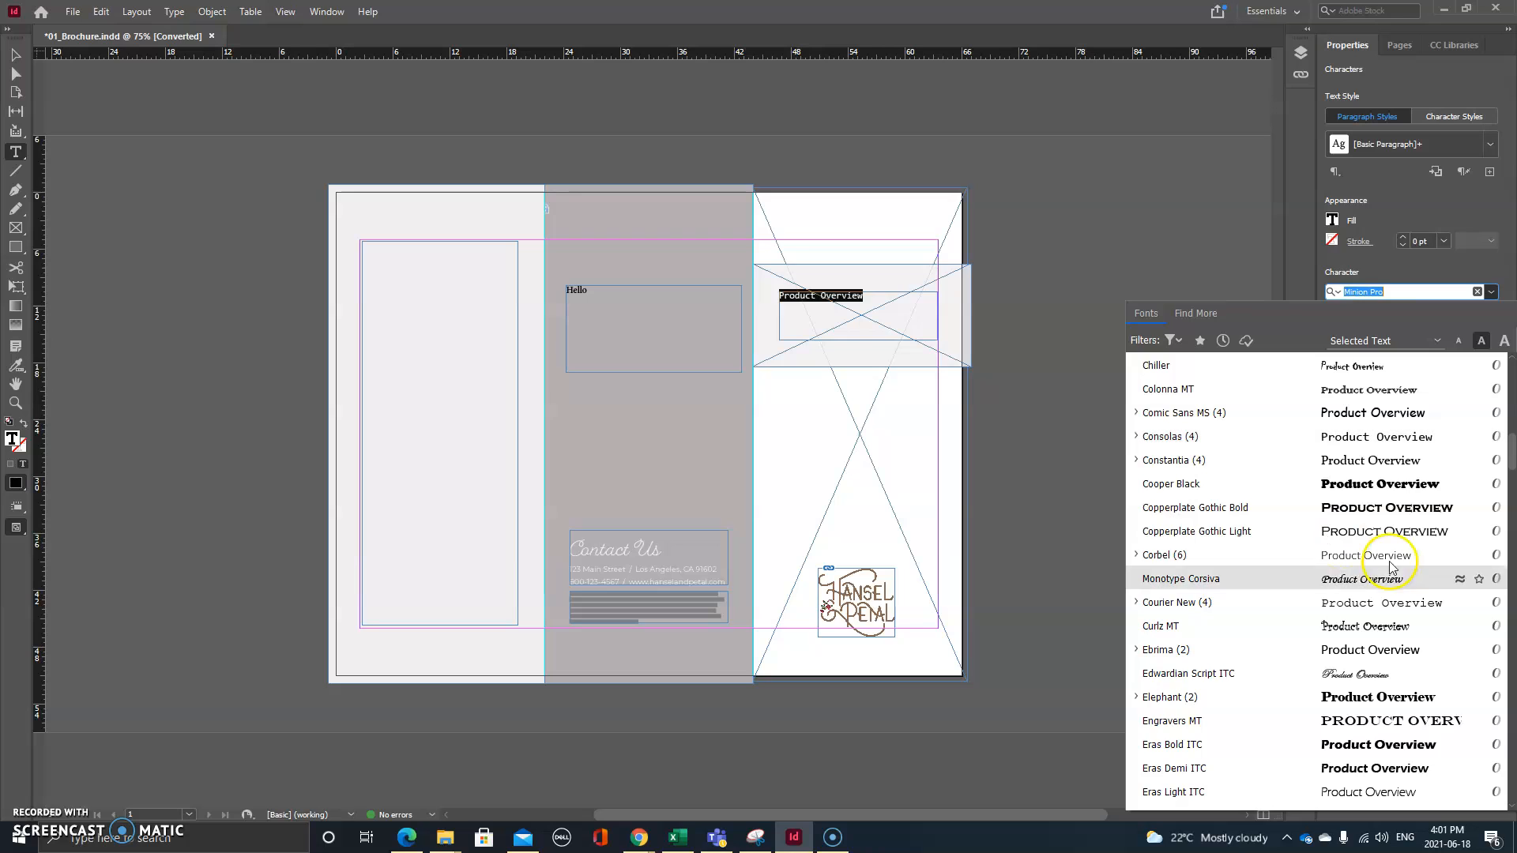
{"action": "left_click", "coordinate": [1403, 584]}
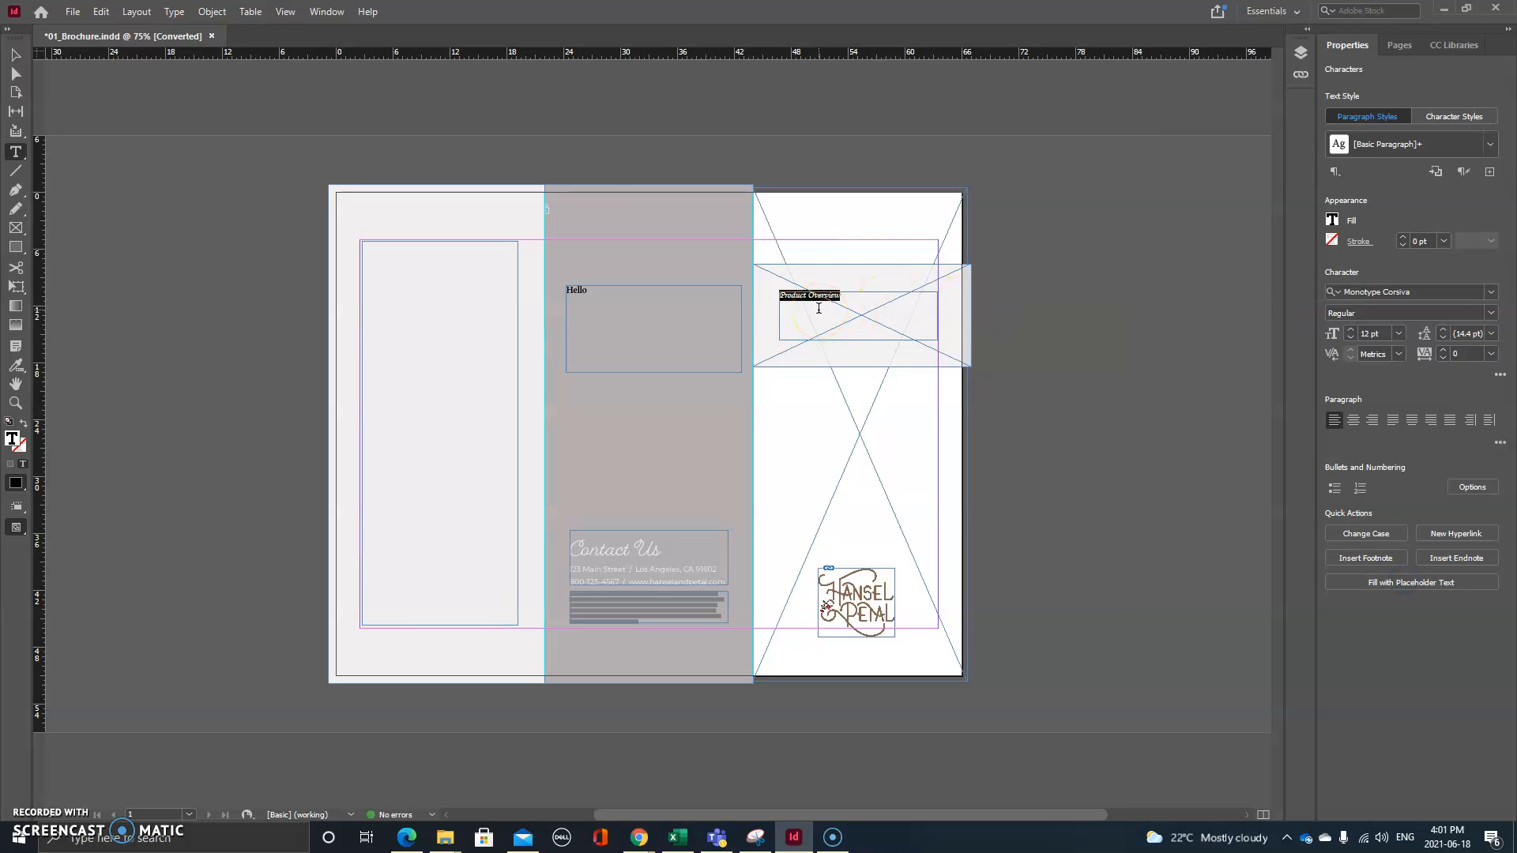
Increase the "Product Overview" heading's font size to 28 pt.
{"action": "left_click", "coordinate": [1352, 330]}
{"action": "left_click", "coordinate": [1352, 330]}
{"action": "left_click", "coordinate": [1352, 329]}
{"action": "left_click", "coordinate": [1352, 329]}
{"action": "left_click", "coordinate": [1352, 330]}
{"action": "left_click", "coordinate": [1350, 329]}
{"action": "left_click", "coordinate": [1350, 329]}
{"action": "left_click", "coordinate": [1351, 330]}
{"action": "left_click", "coordinate": [1350, 330]}
{"action": "left_click", "coordinate": [1350, 330]}
{"action": "left_click", "coordinate": [1350, 329]}
{"action": "left_click", "coordinate": [1350, 329]}
{"action": "left_click", "coordinate": [1350, 330]}
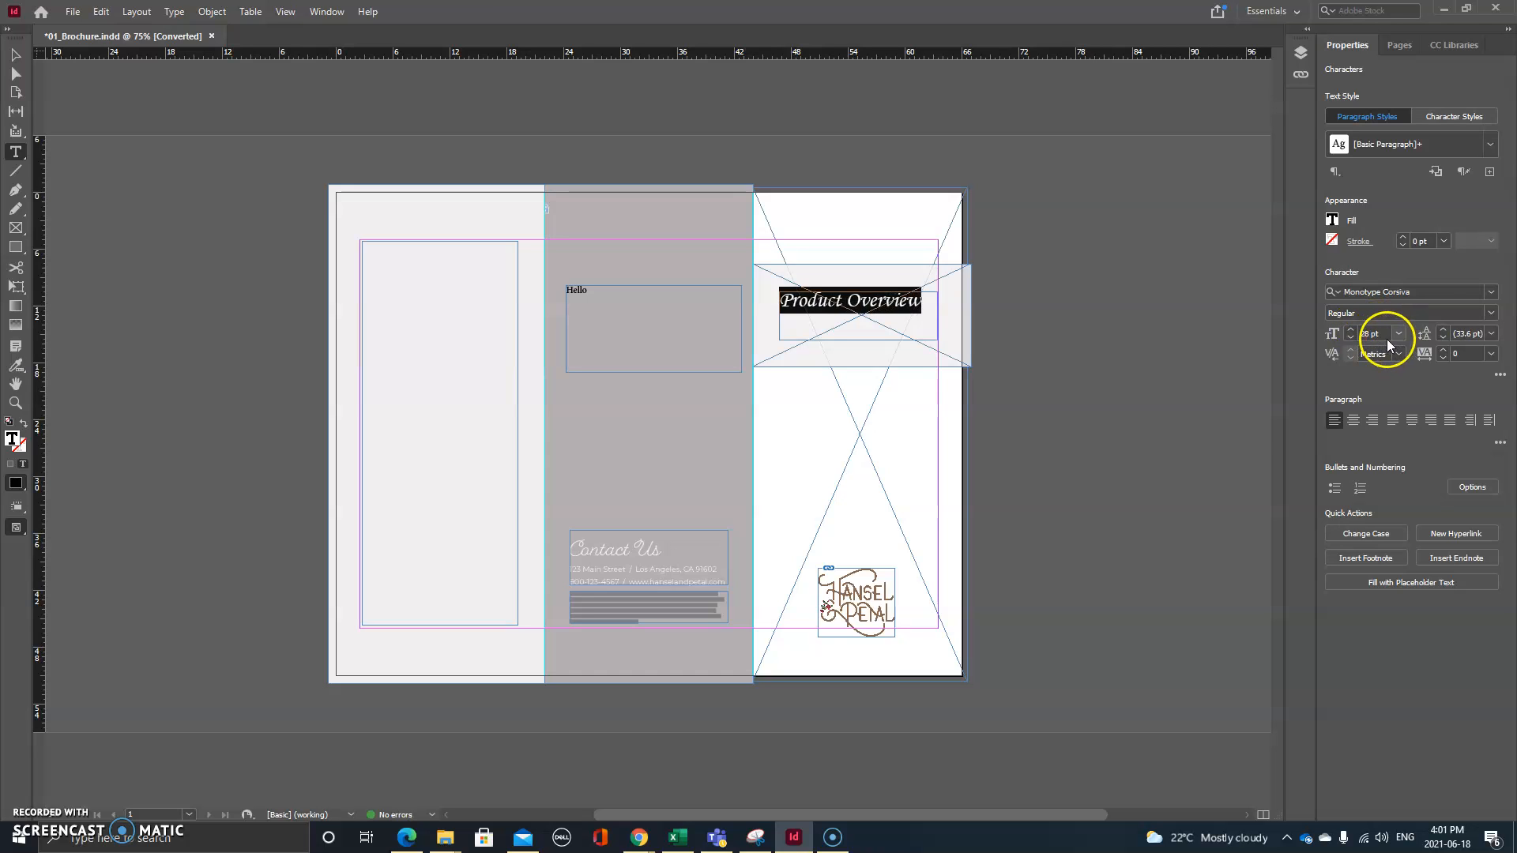
Increase the tracking of the "Product Overview" heading to 50.
{"action": "left_click", "coordinate": [1443, 353]}
{"action": "left_click", "coordinate": [1442, 352]}
{"action": "left_click", "coordinate": [1443, 352]}
{"action": "left_click", "coordinate": [1442, 352]}
{"action": "left_click", "coordinate": [1442, 351]}
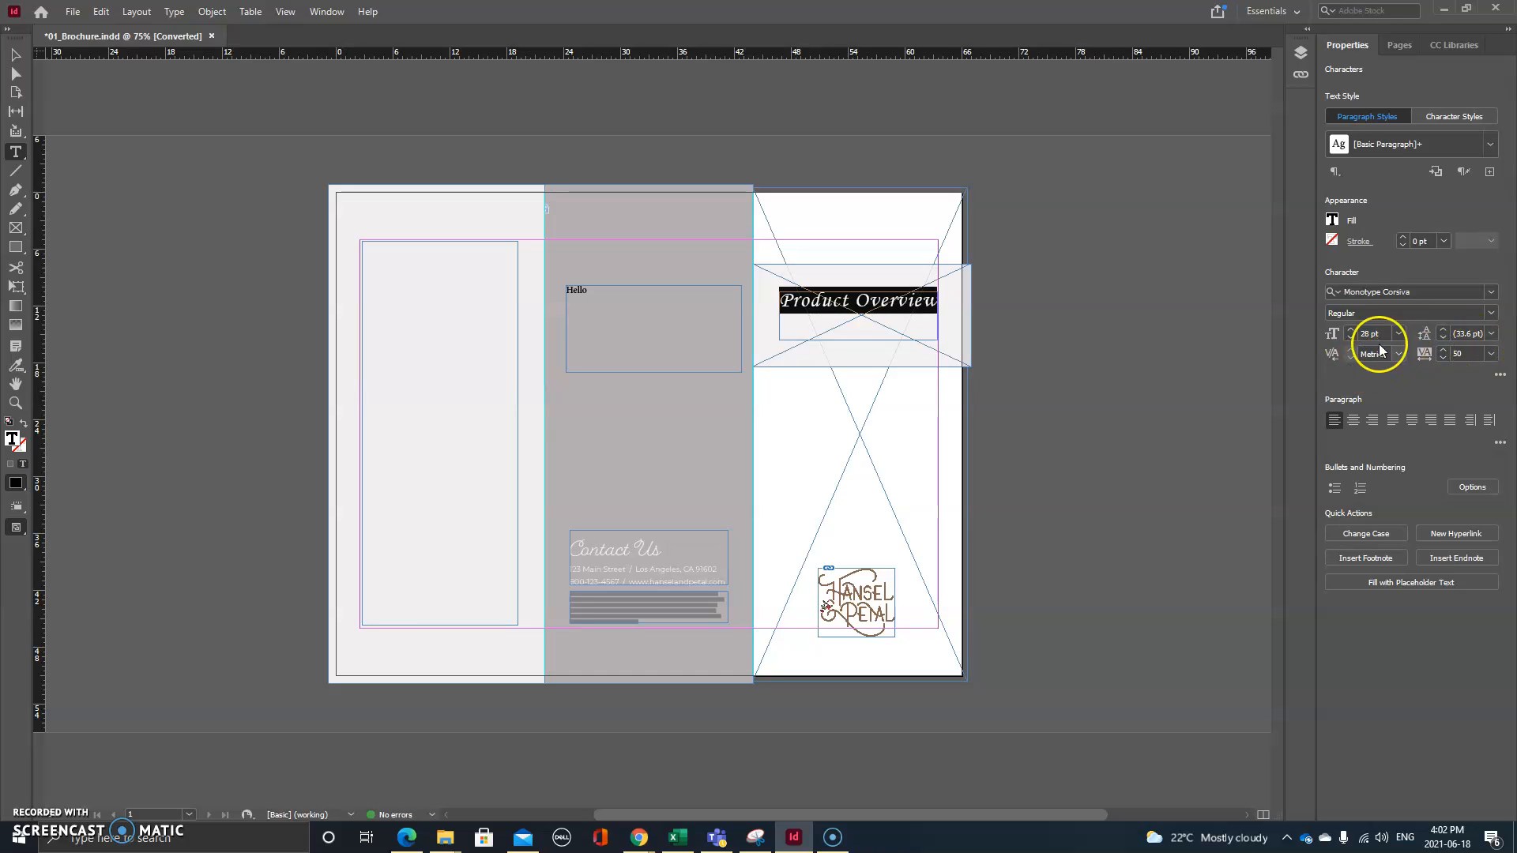
Set both the vertical and horizontal scale of the "Product Overview" heading to 110%.
{"action": "left_click", "coordinate": [1500, 375]}
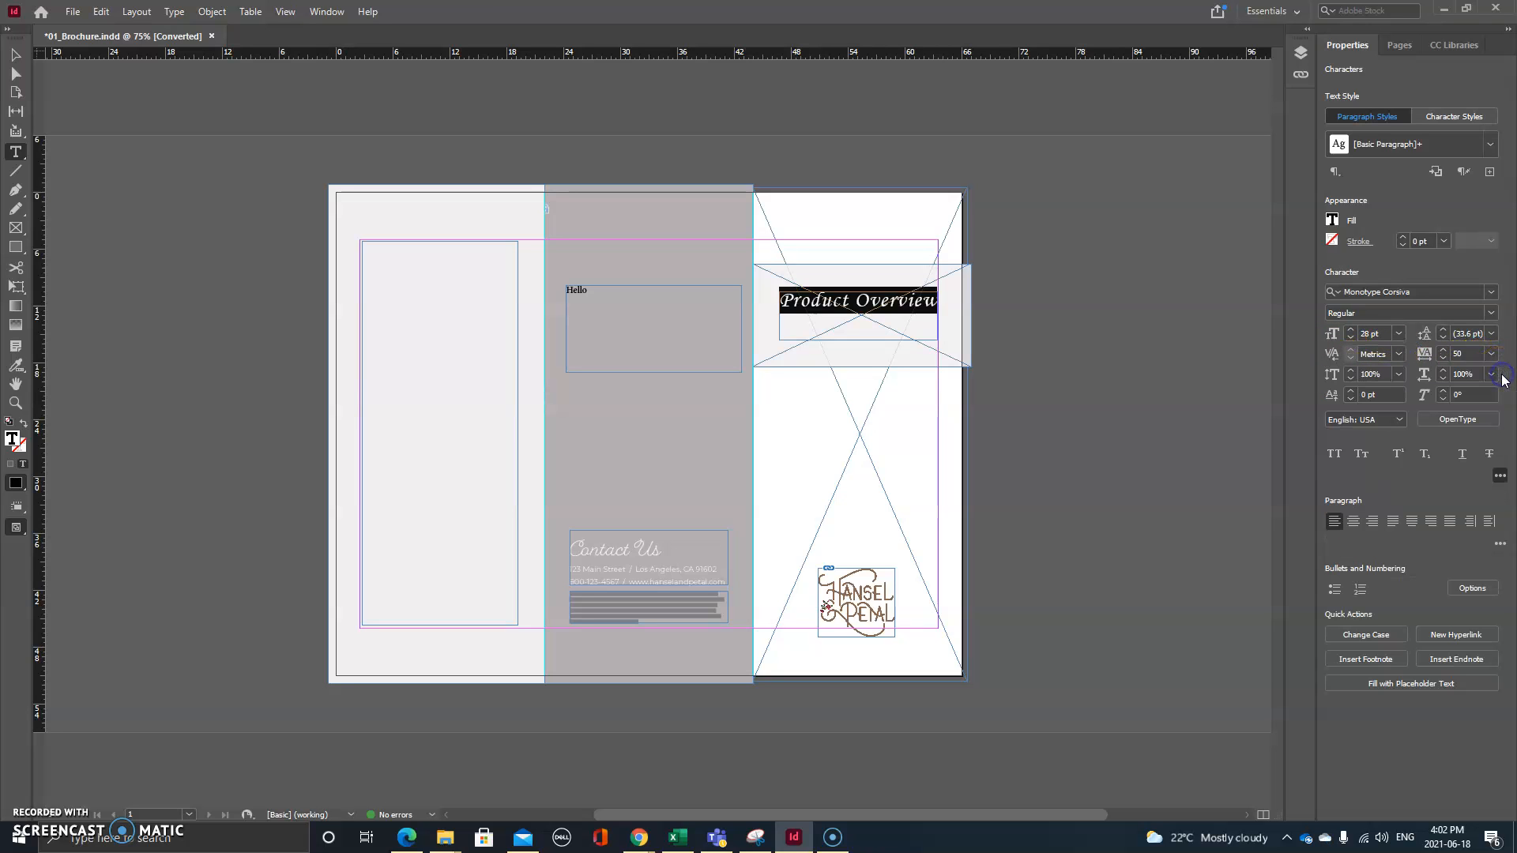
{"action": "left_click", "coordinate": [1351, 369]}
{"action": "left_click", "coordinate": [1399, 373]}
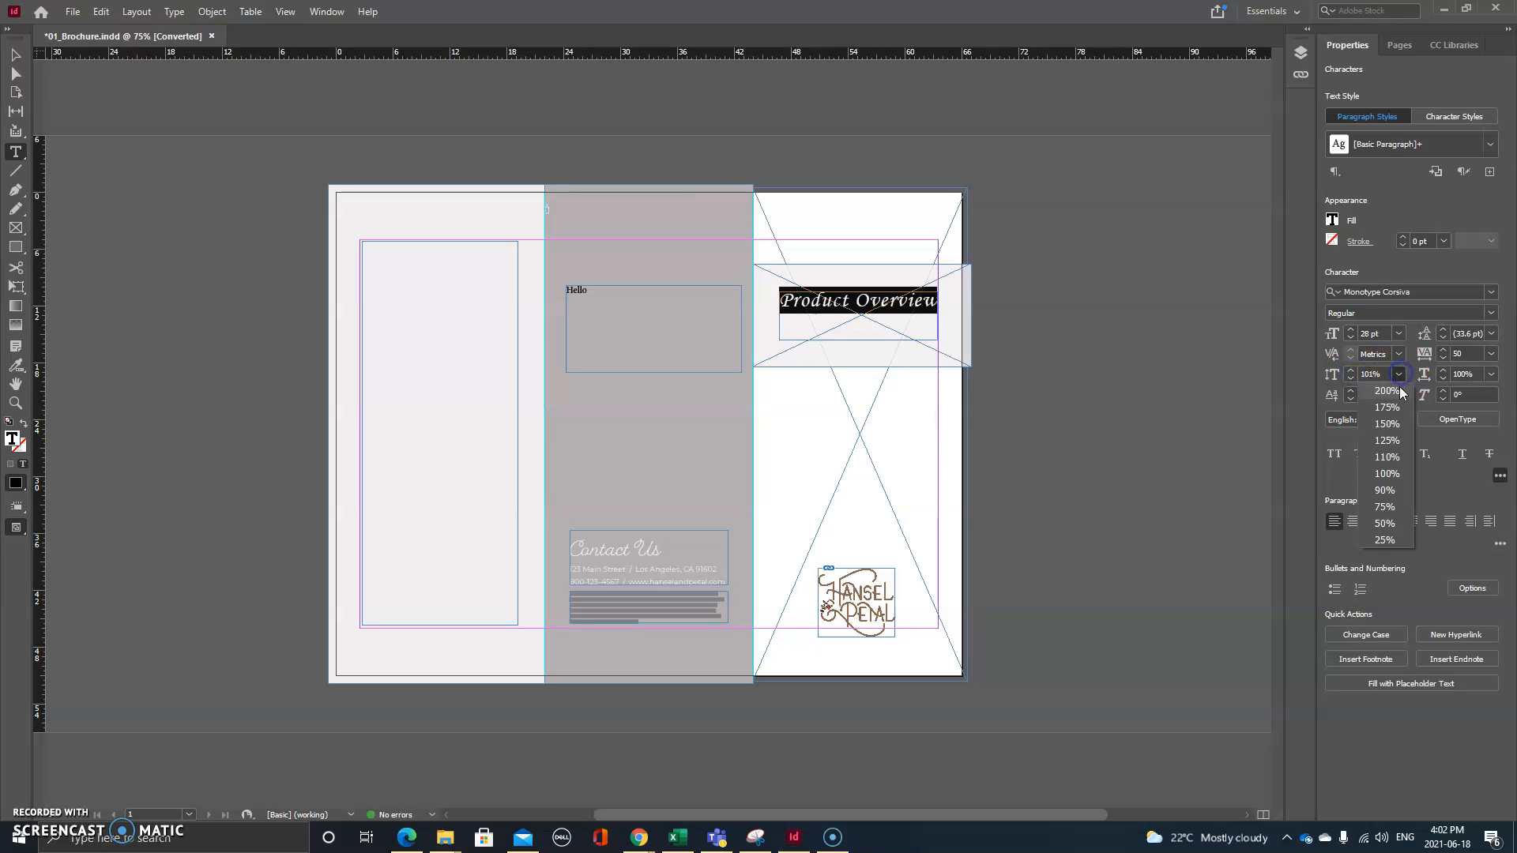
{"action": "left_click", "coordinate": [1395, 458]}
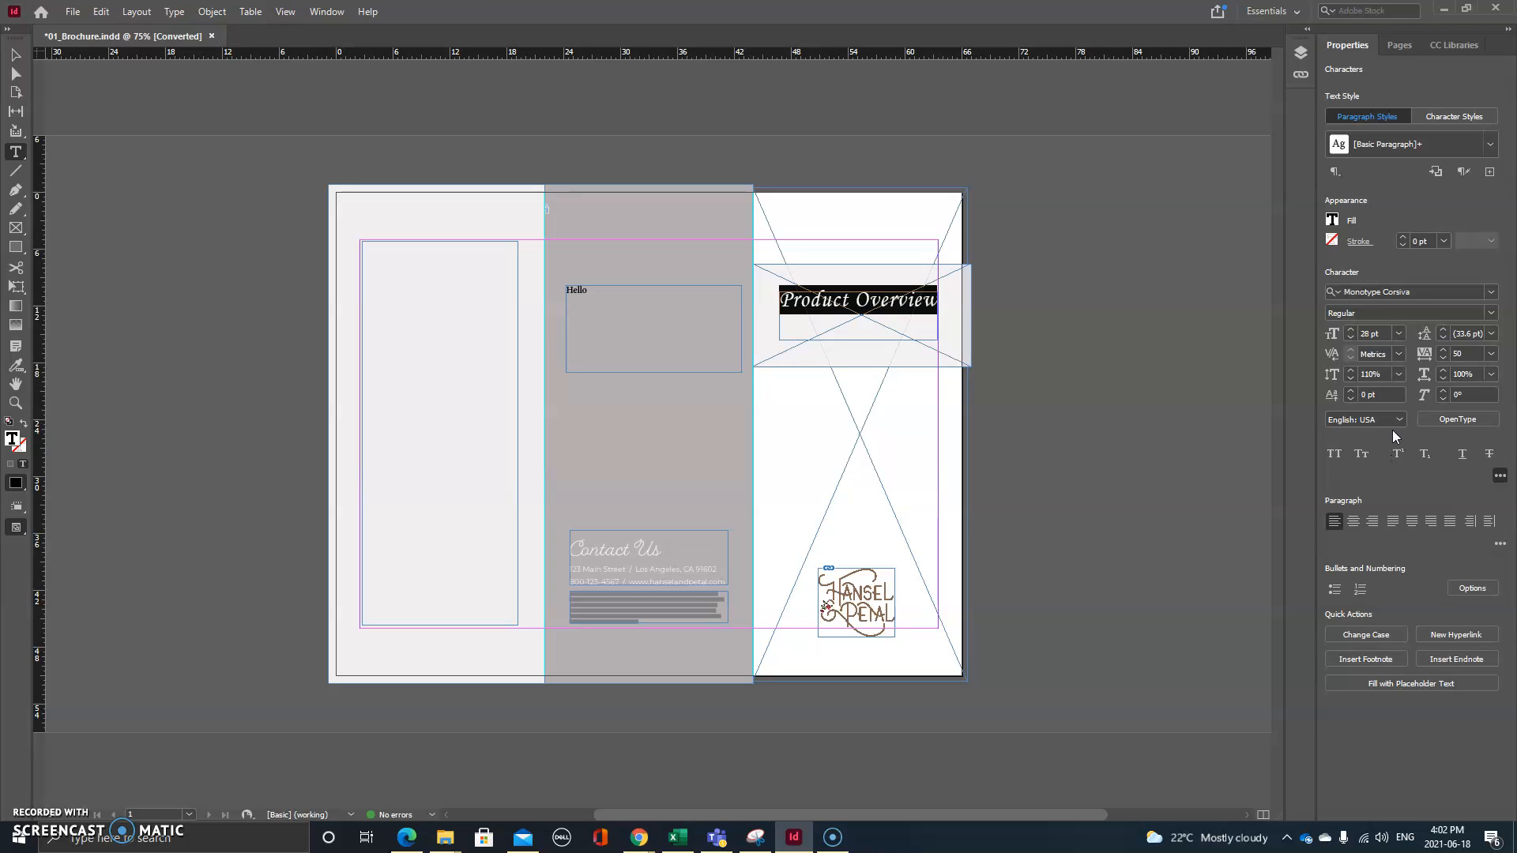
{"action": "left_click", "coordinate": [1491, 375]}
{"action": "left_click", "coordinate": [1479, 457]}
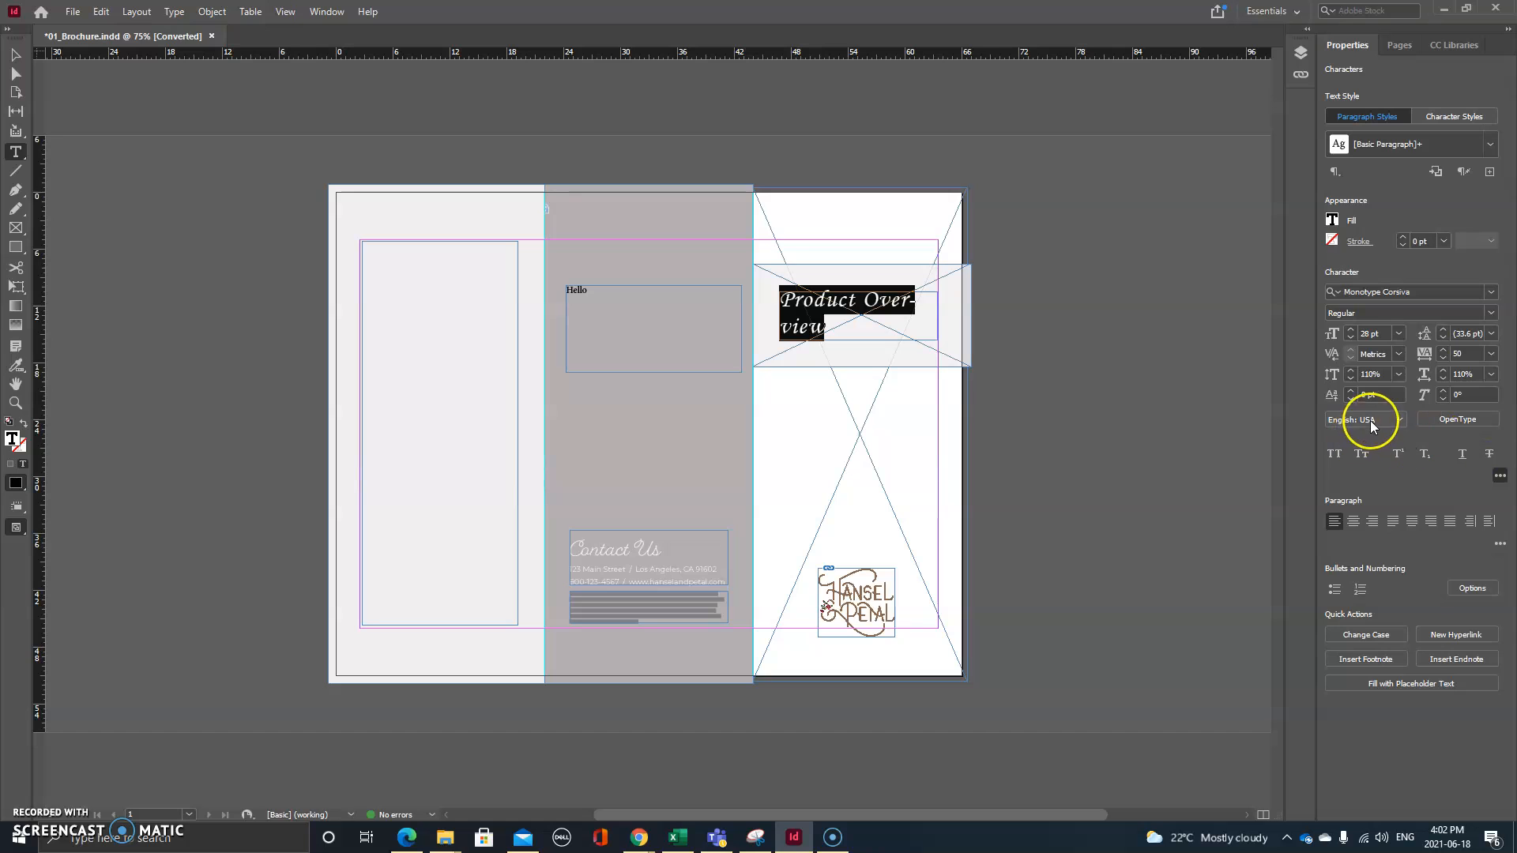
Reduce the "Product Overview" heading's font size to 24 pt and format it in small caps.
{"action": "left_click", "coordinate": [1399, 334]}
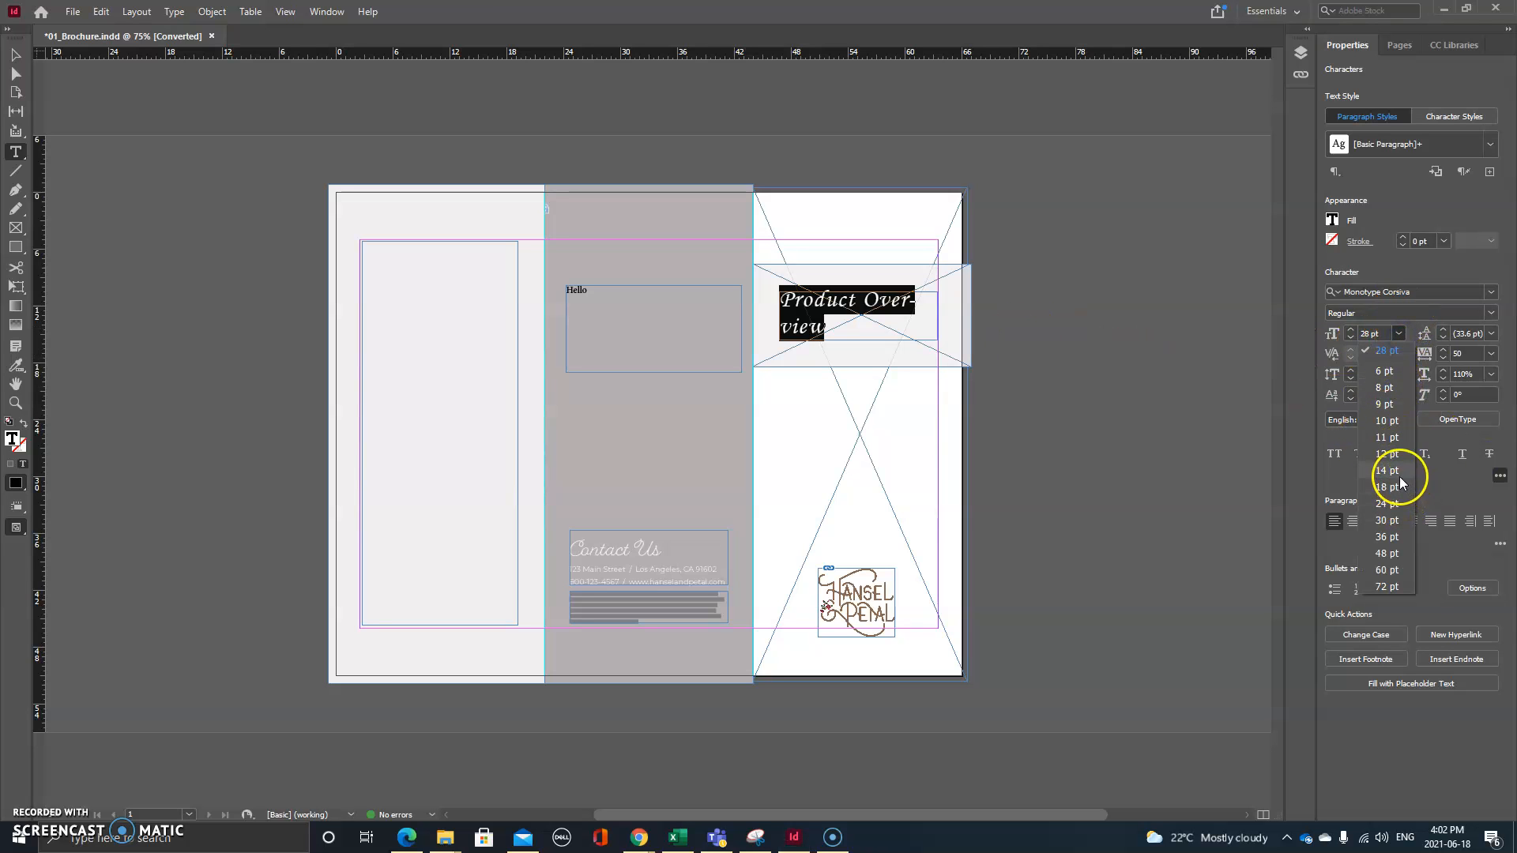
{"action": "left_click", "coordinate": [1387, 498]}
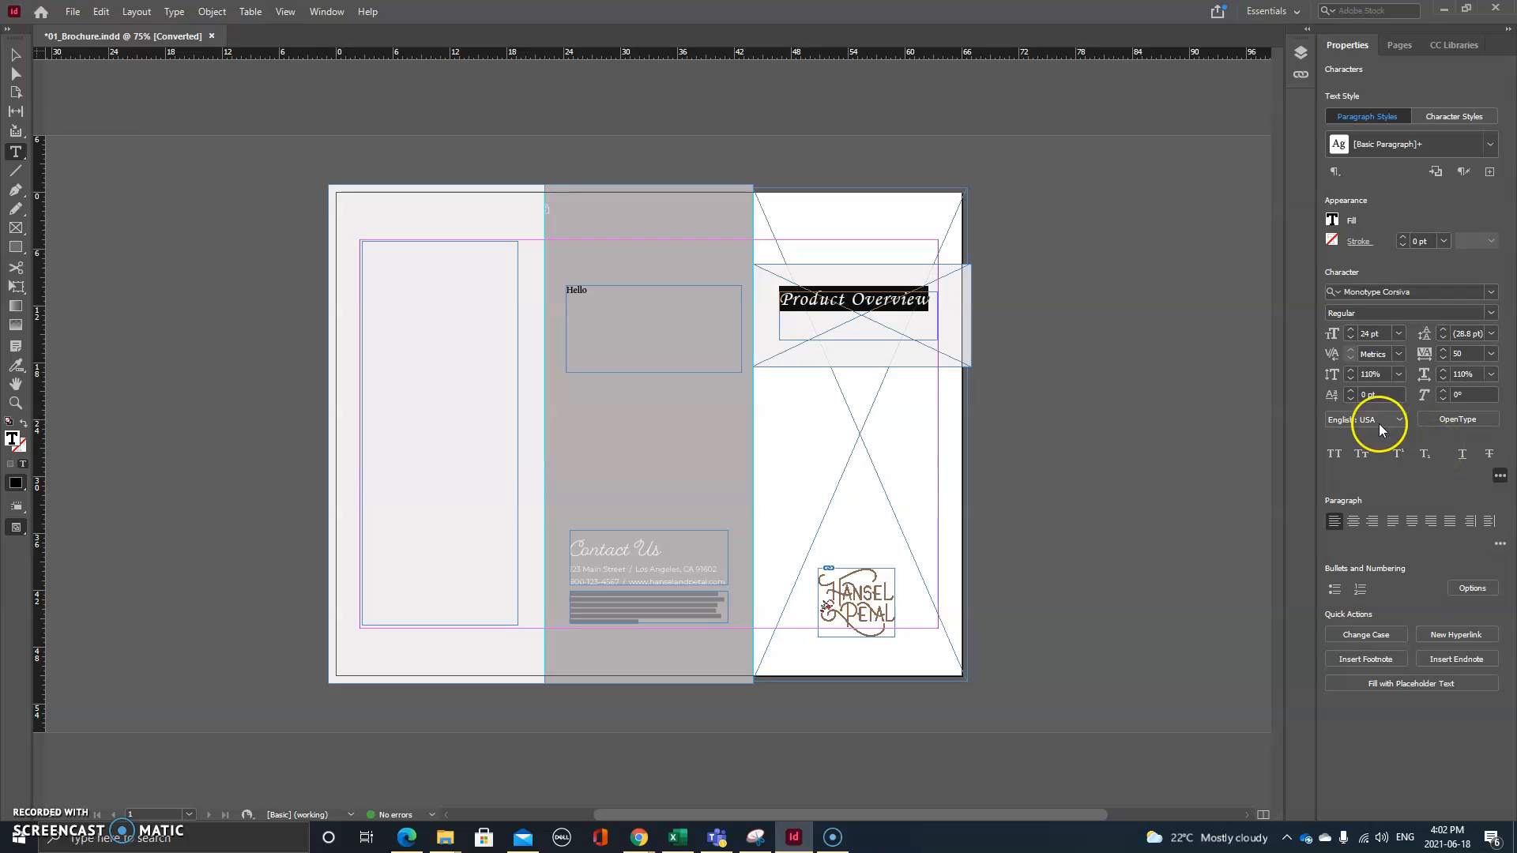
{"action": "left_click", "coordinate": [1333, 454]}
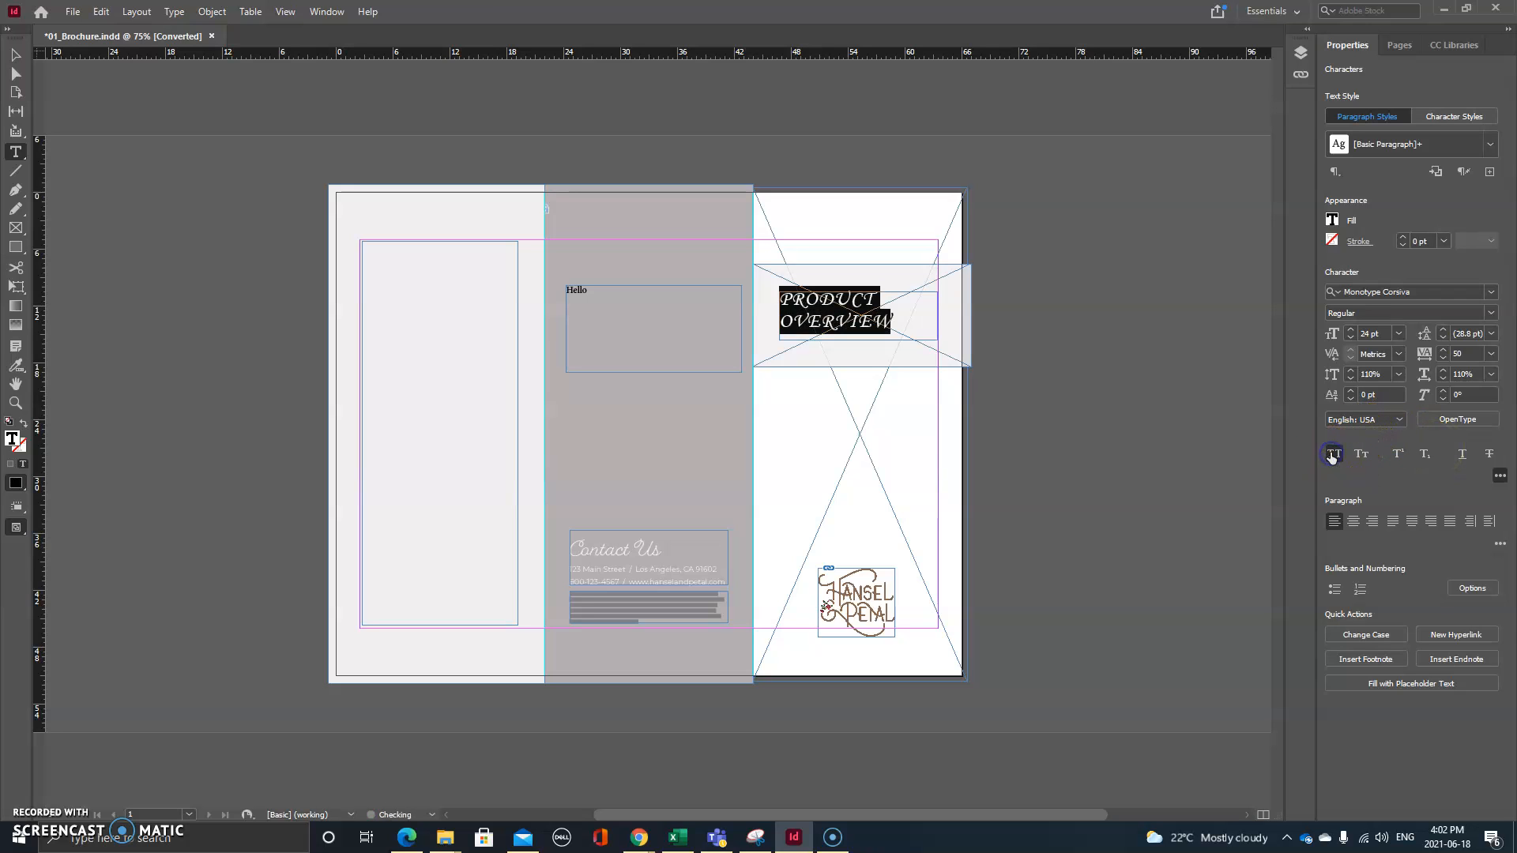
{"action": "left_click", "coordinate": [1359, 453]}
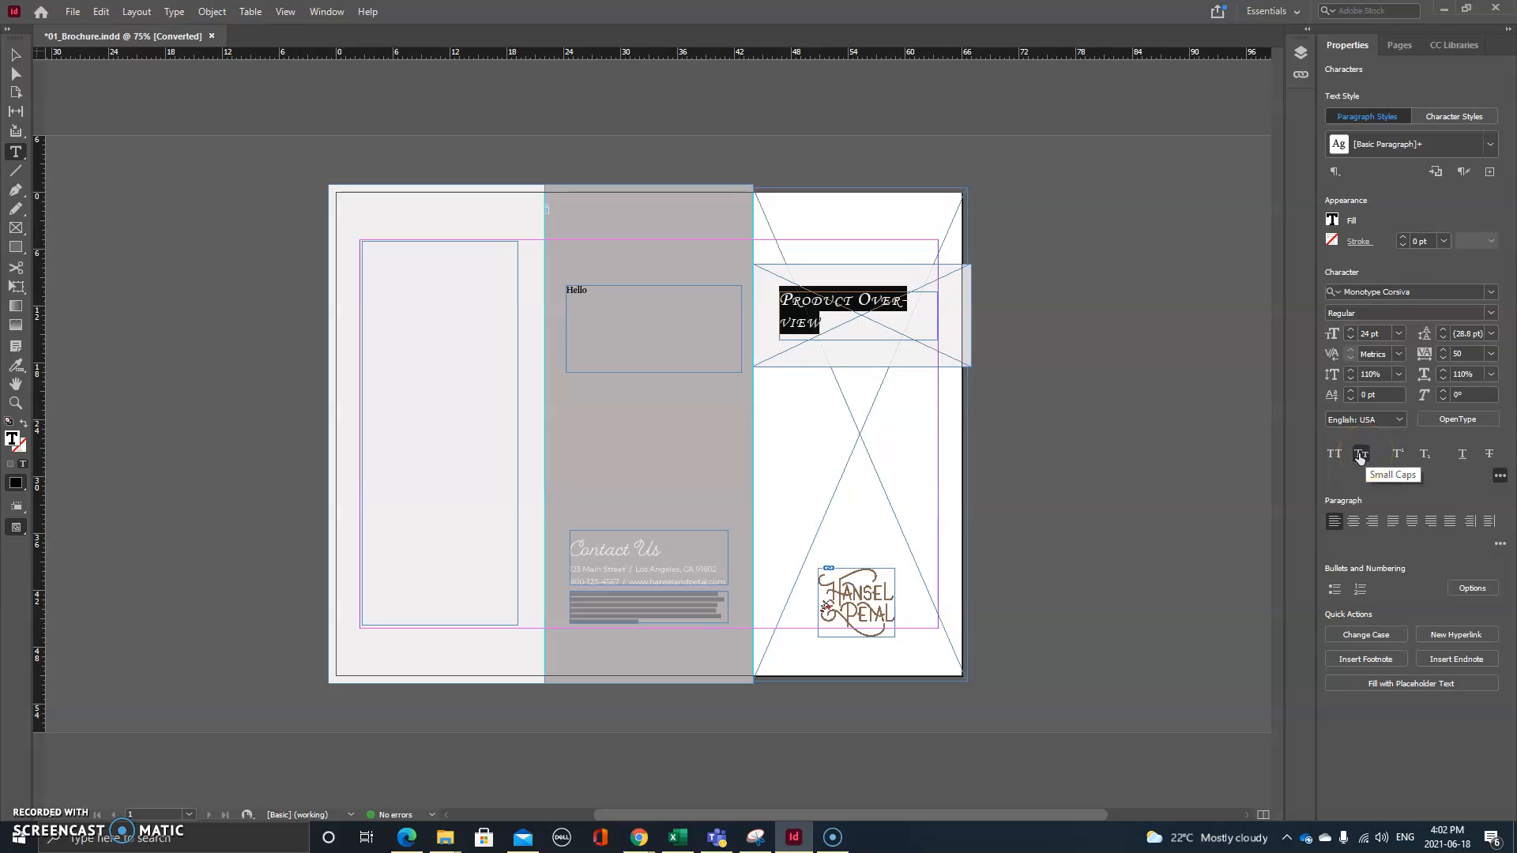
{"action": "left_click", "coordinate": [1397, 457]}
Place the 01_Intro.docx file from the 01 exercise folder into the empty text frame on the brochure's first panel.
{"action": "left_click", "coordinate": [373, 251]}
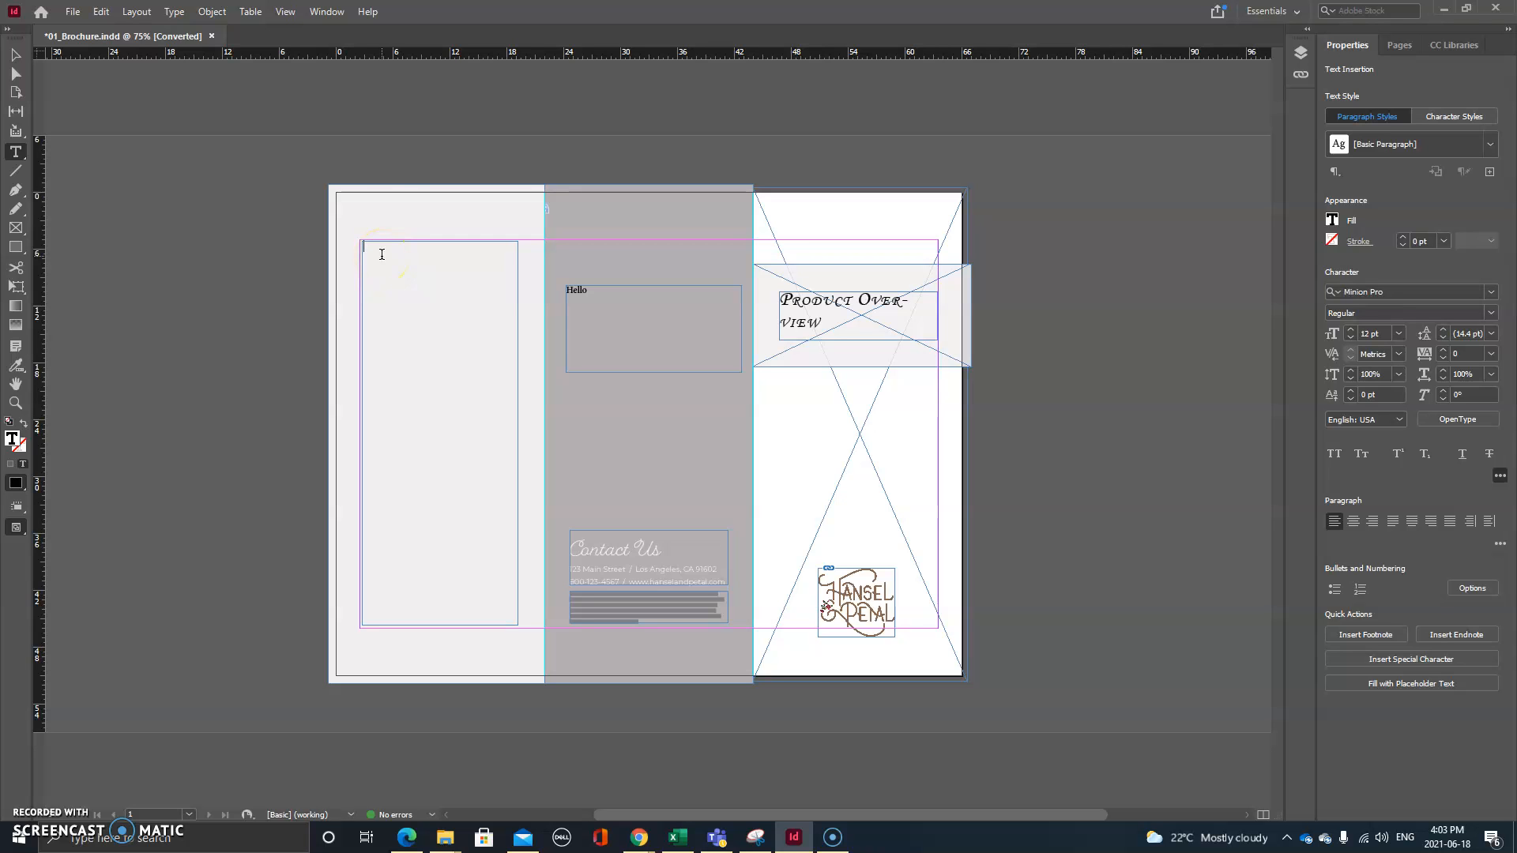
{"action": "left_click", "coordinate": [73, 12]}
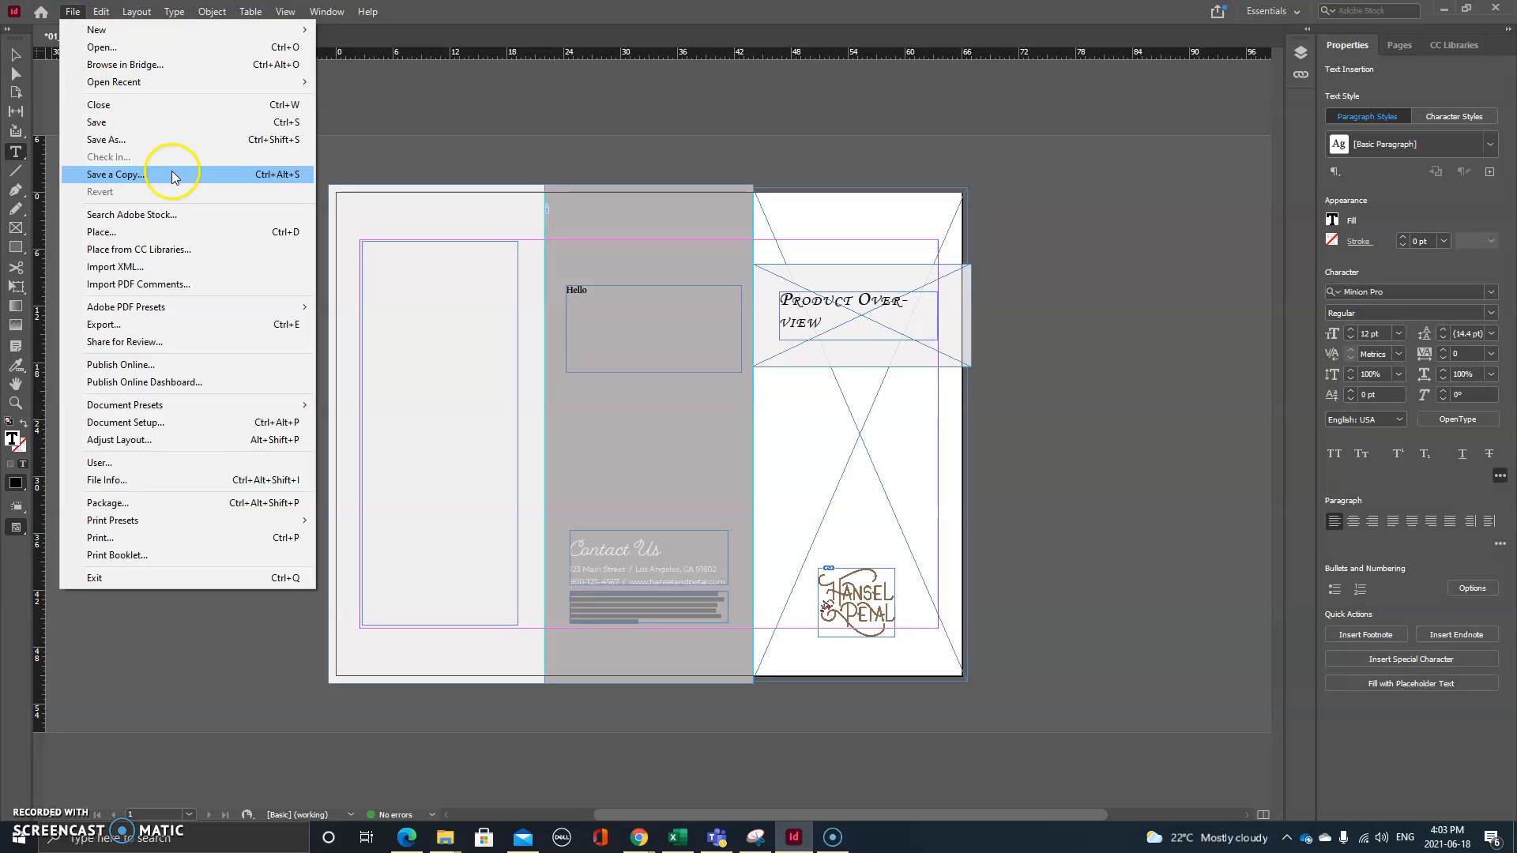
{"action": "left_click", "coordinate": [119, 232]}
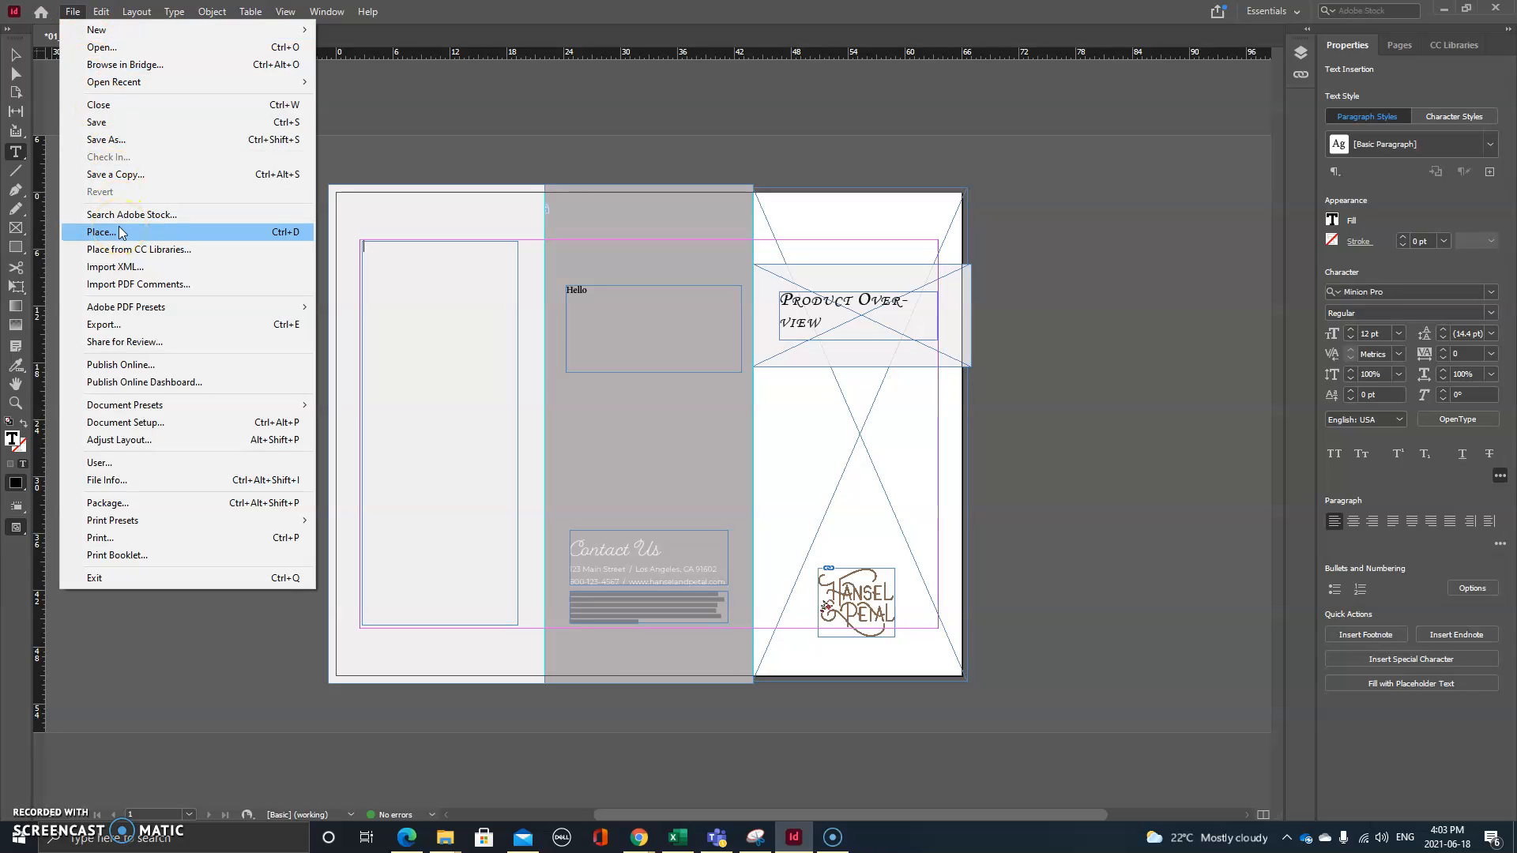
{"action": "left_click", "coordinate": [119, 232]}
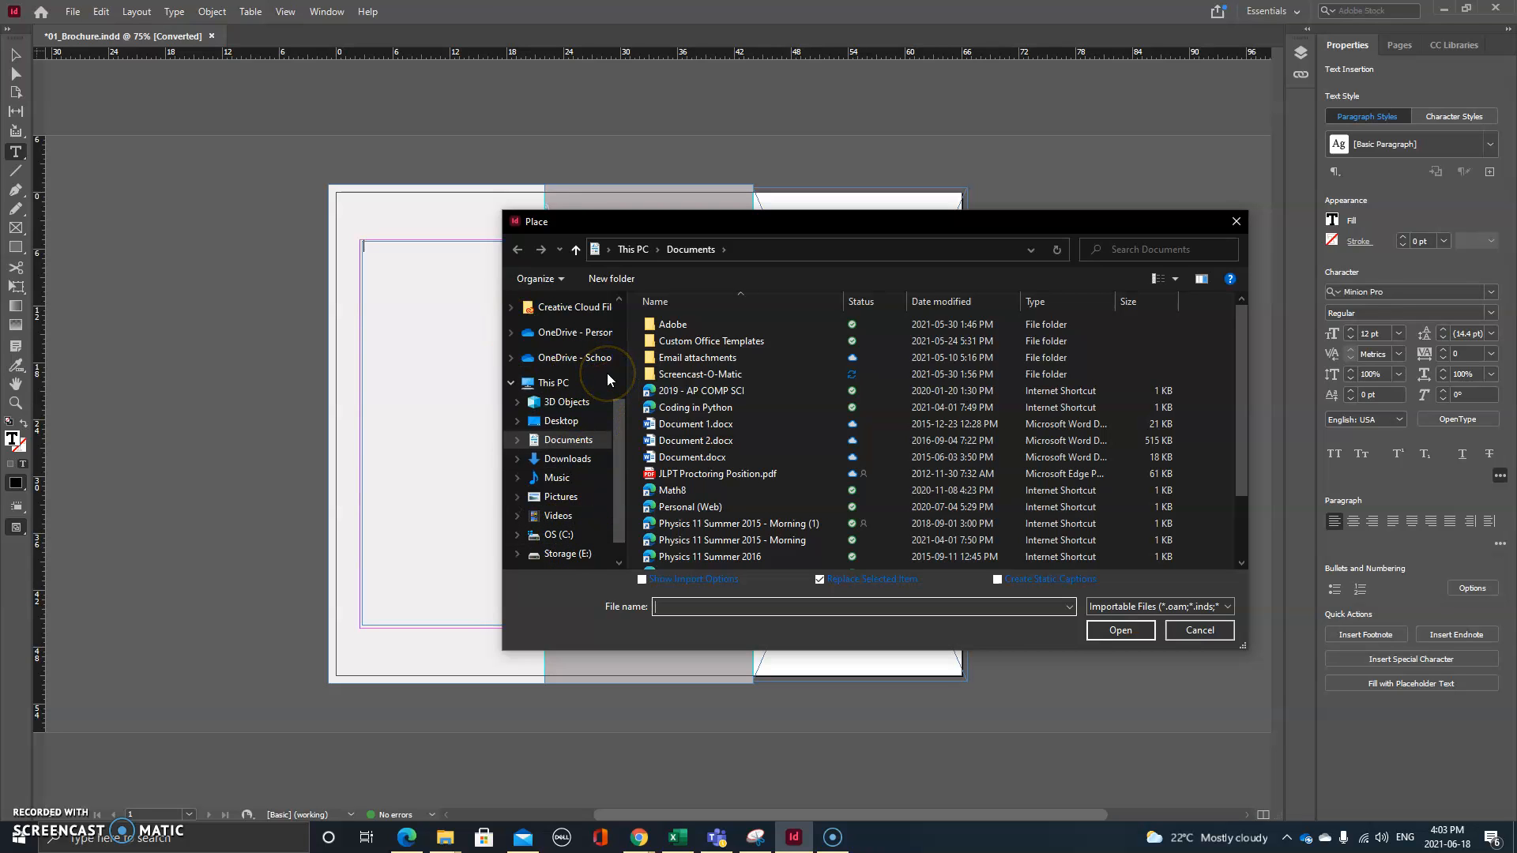
{"action": "scroll", "coordinate": [620, 414], "scroll_direction": "up", "scroll_amount": 2}
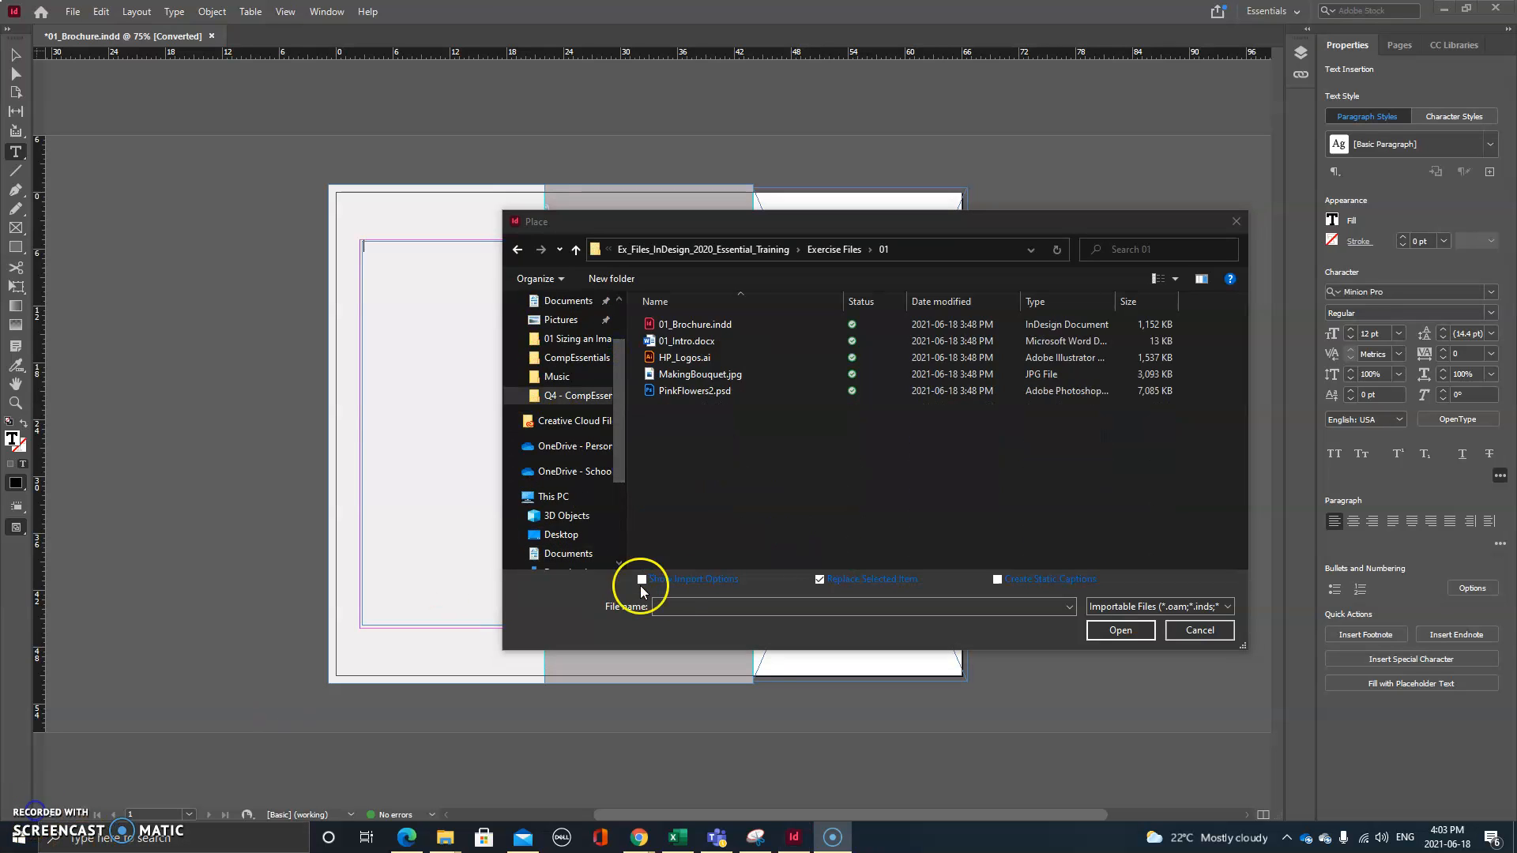
{"action": "double_click", "coordinate": [696, 346]}
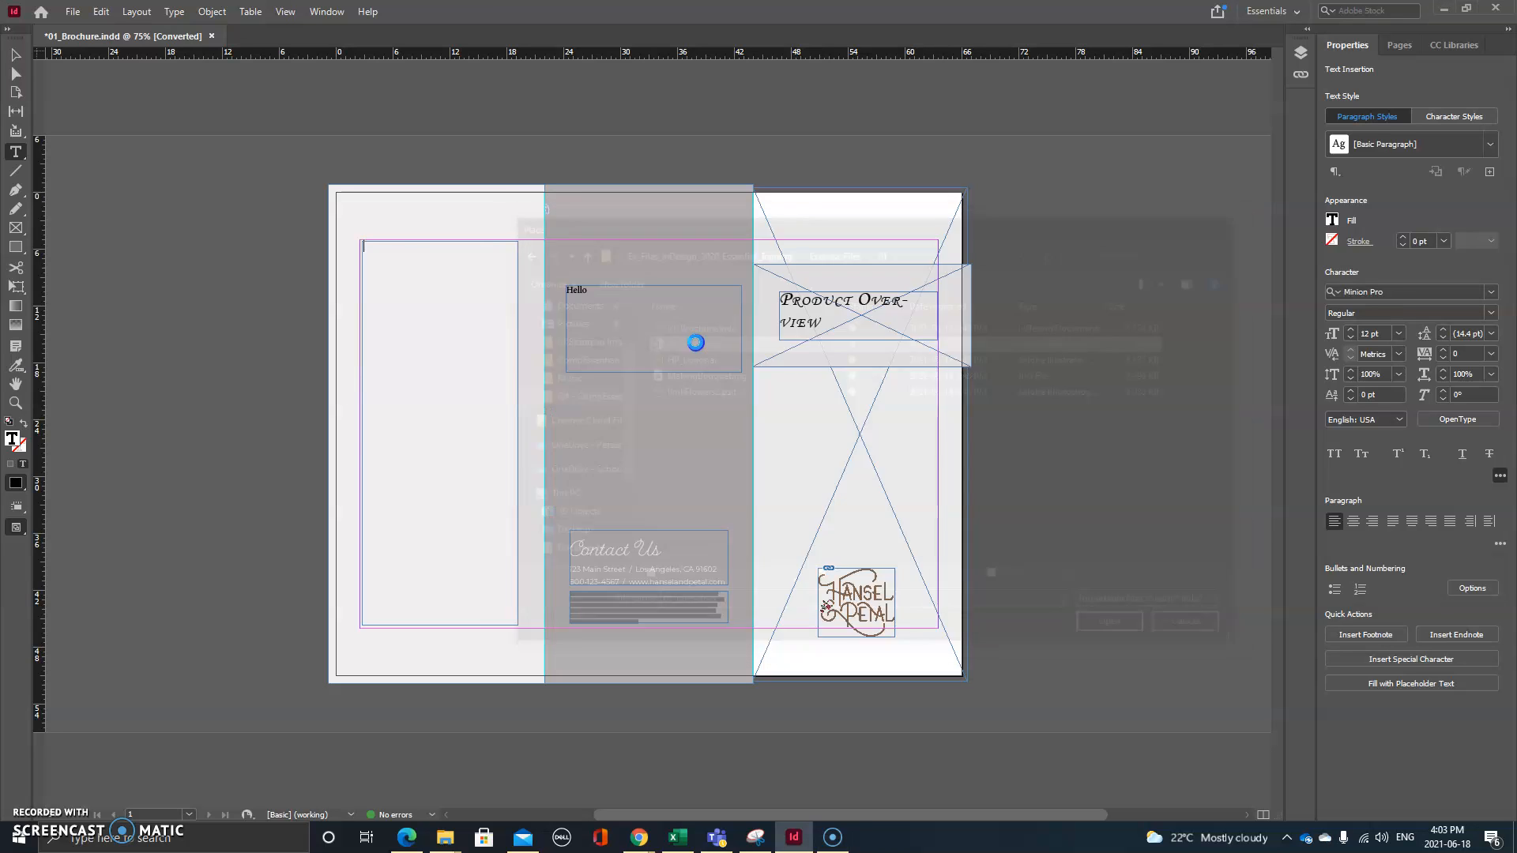
{"action": "left_click", "coordinate": [681, 349]}
Delete the first "e" from the word "beautiful" in the second paragraph of the placed text.
{"action": "left_click", "coordinate": [453, 253]}
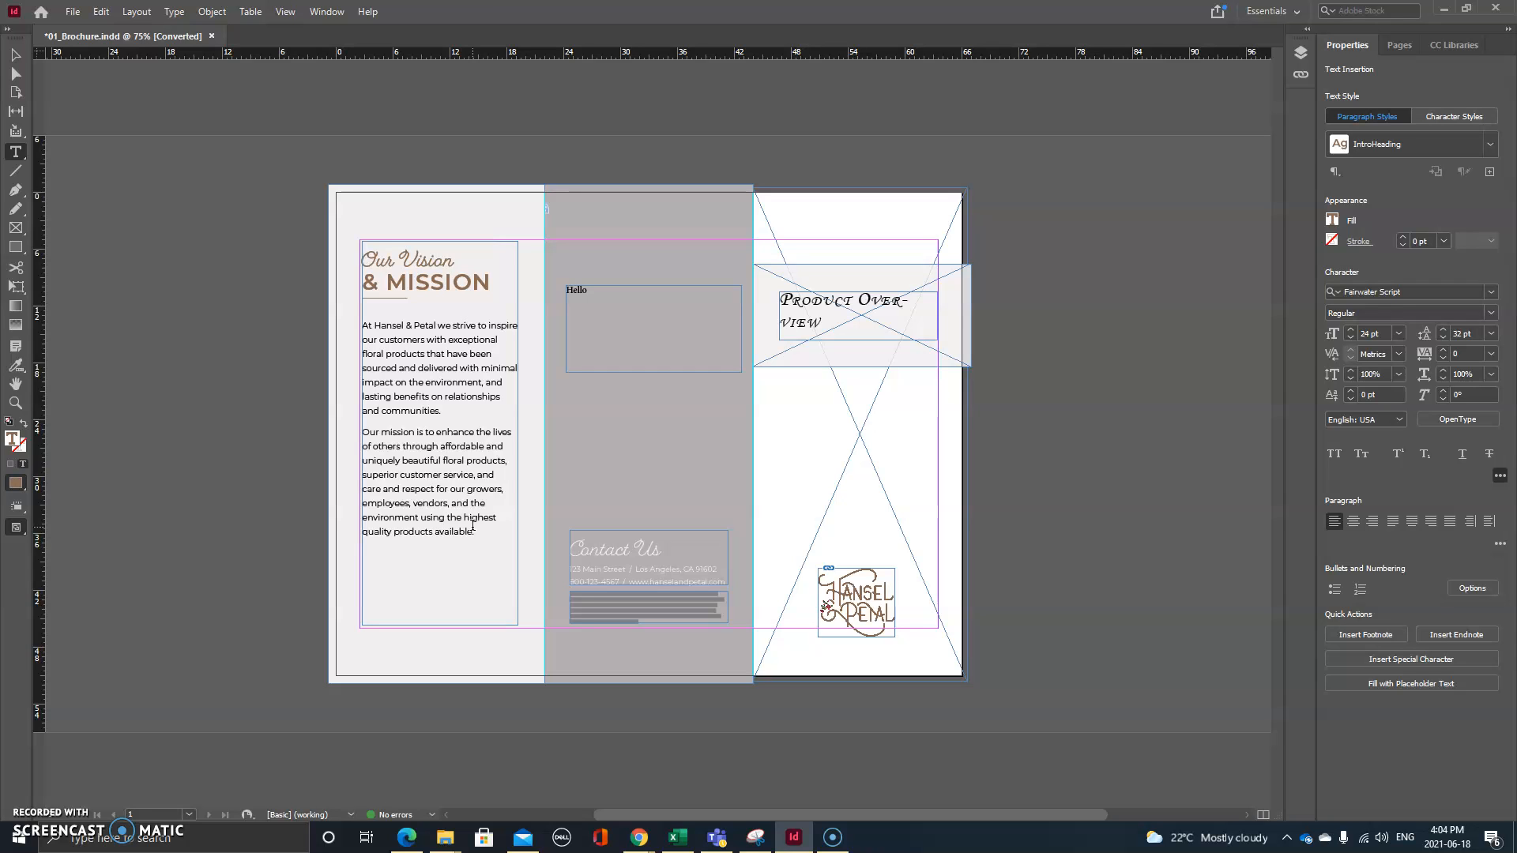
{"action": "left_click", "coordinate": [492, 350]}
{"action": "left_click", "coordinate": [404, 462]}
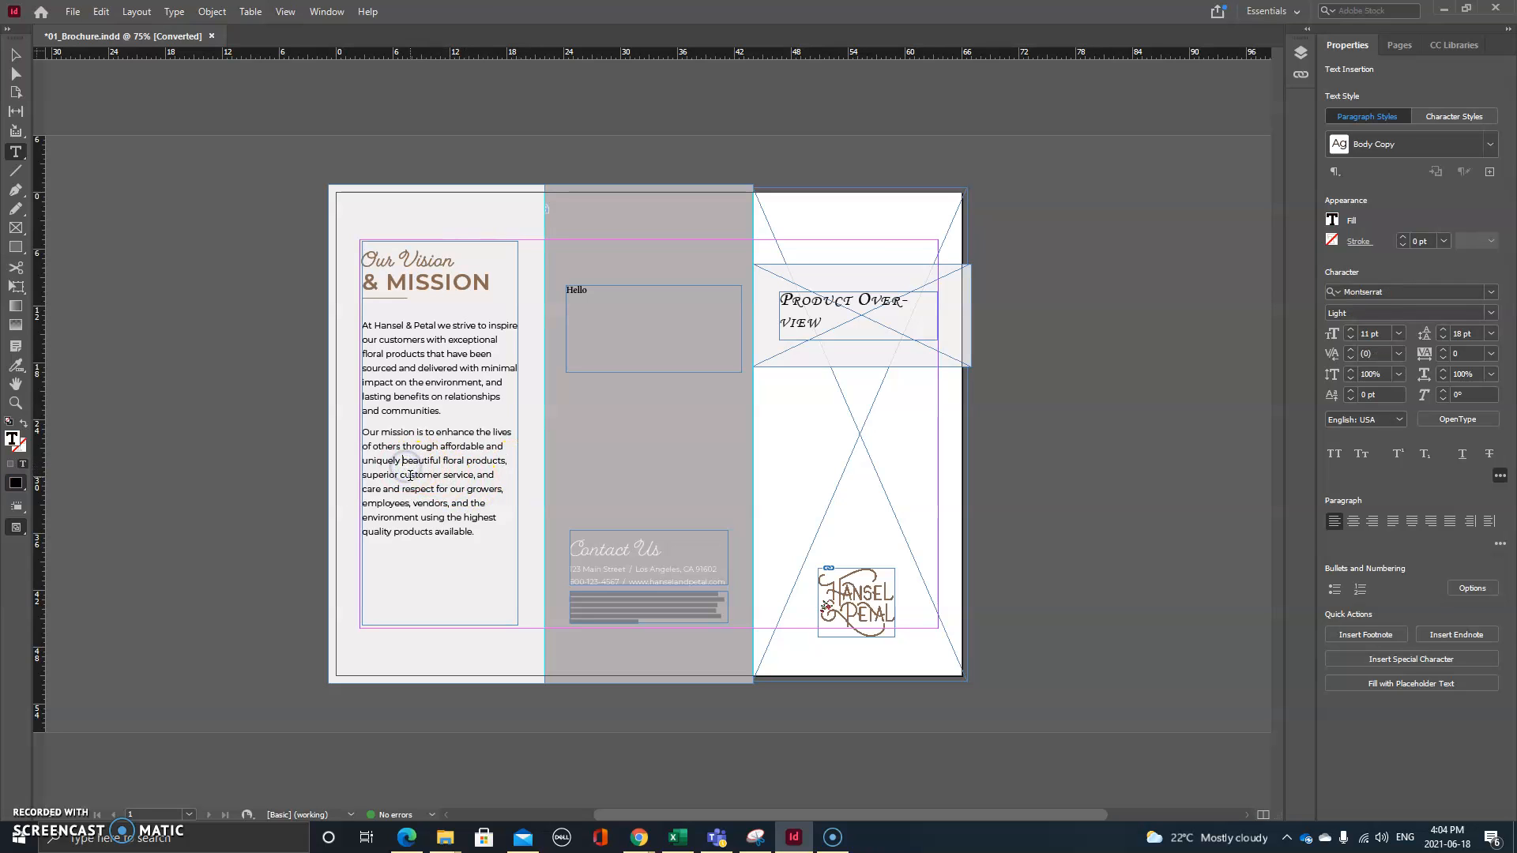
{"action": "key", "text": "Right"}
{"action": "key", "text": "Delete"}
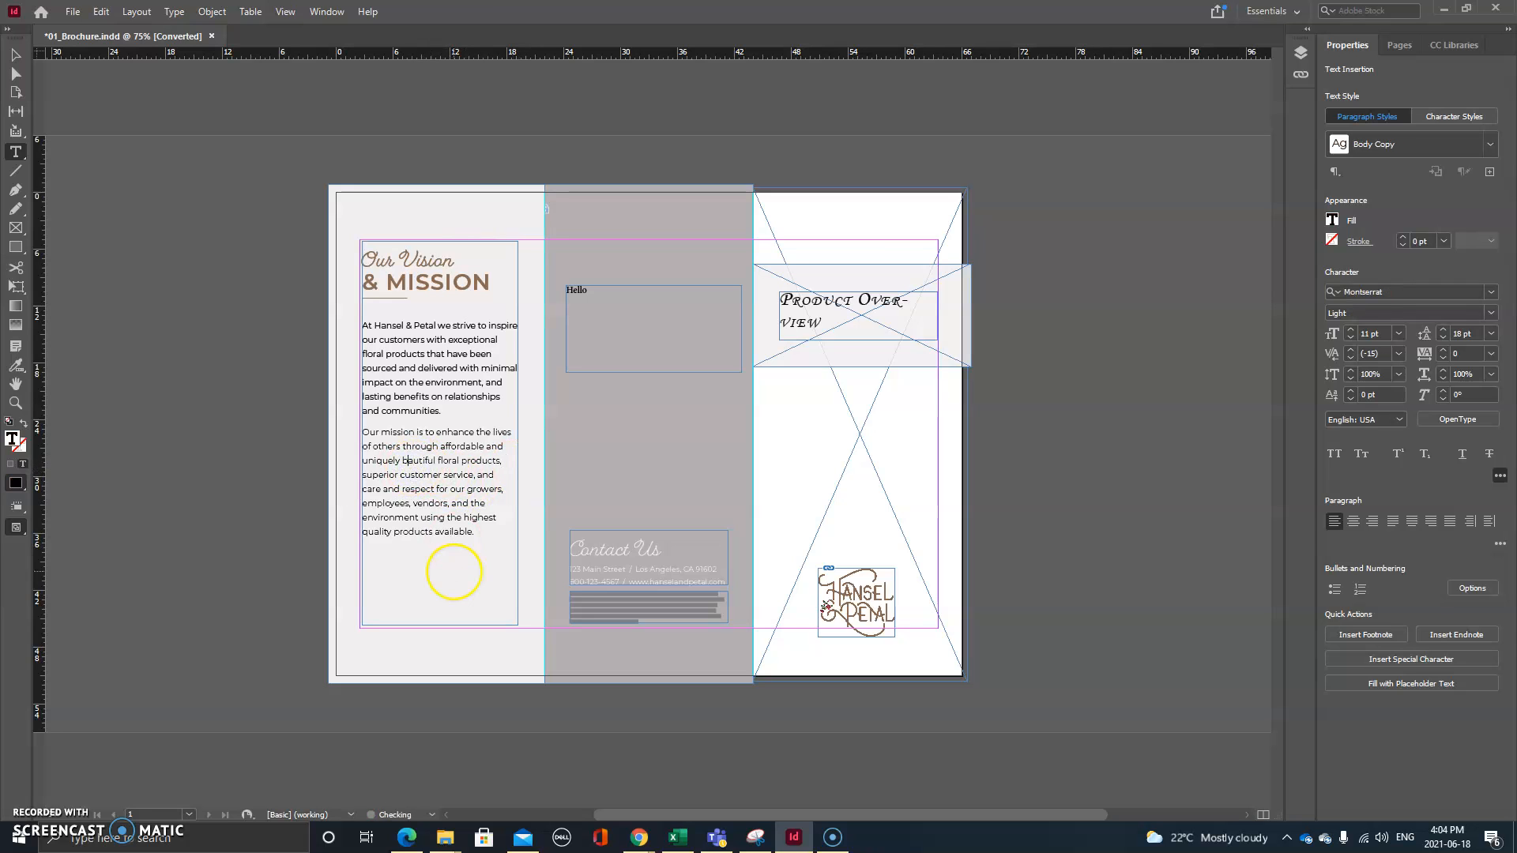
{"action": "left_click", "coordinate": [408, 588]}
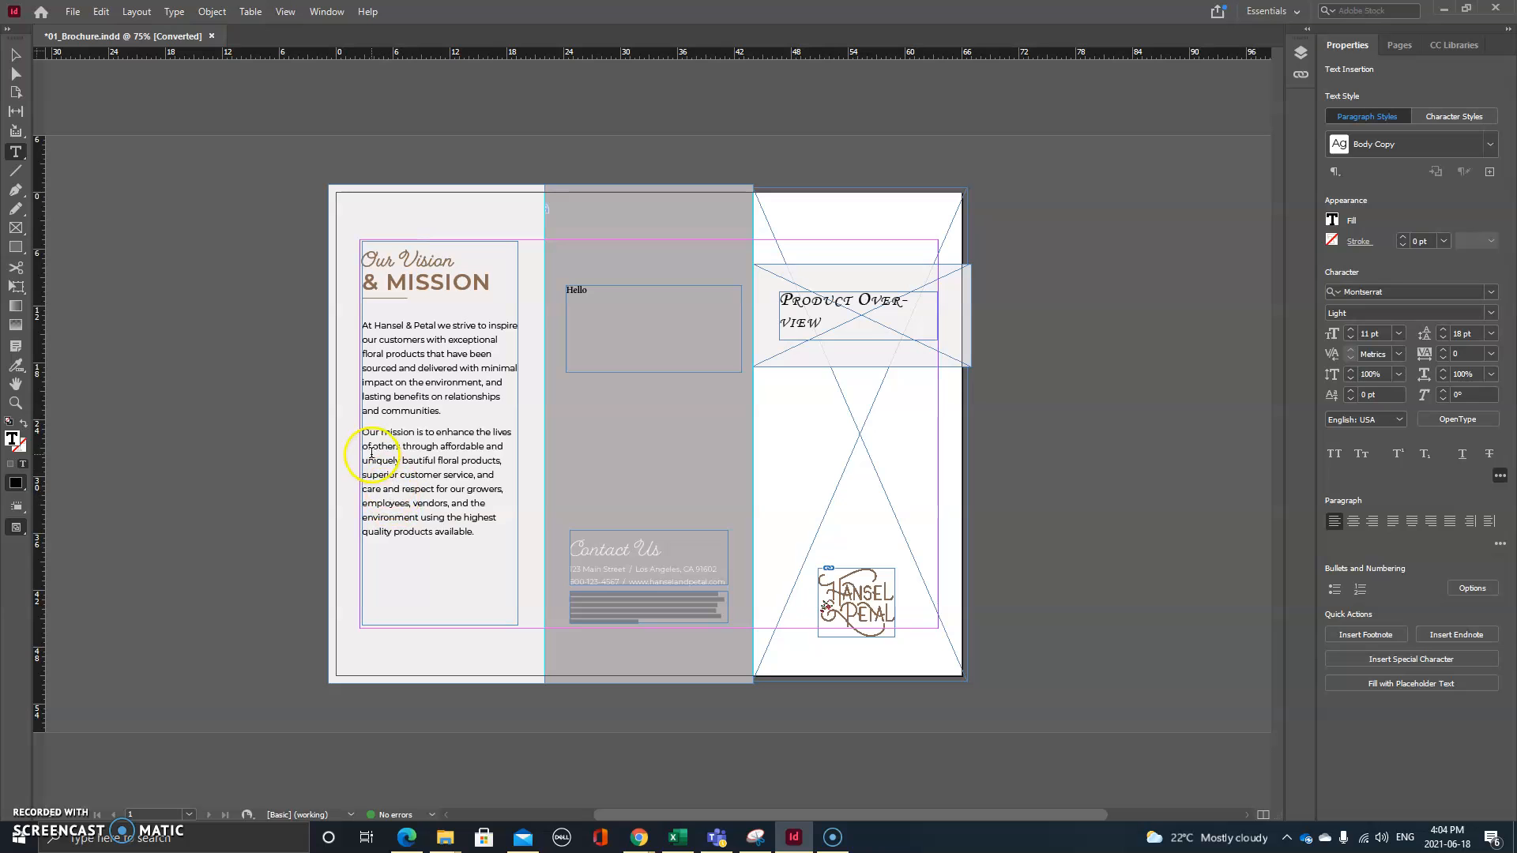
Correct the spelling of "bautiful" to "beautiful" in the second paragraph of the placed text.
{"action": "scroll", "coordinate": [370, 436], "scroll_direction": "up", "scroll_amount": 2}
{"action": "scroll", "coordinate": [400, 508], "scroll_direction": "up", "scroll_amount": 2}
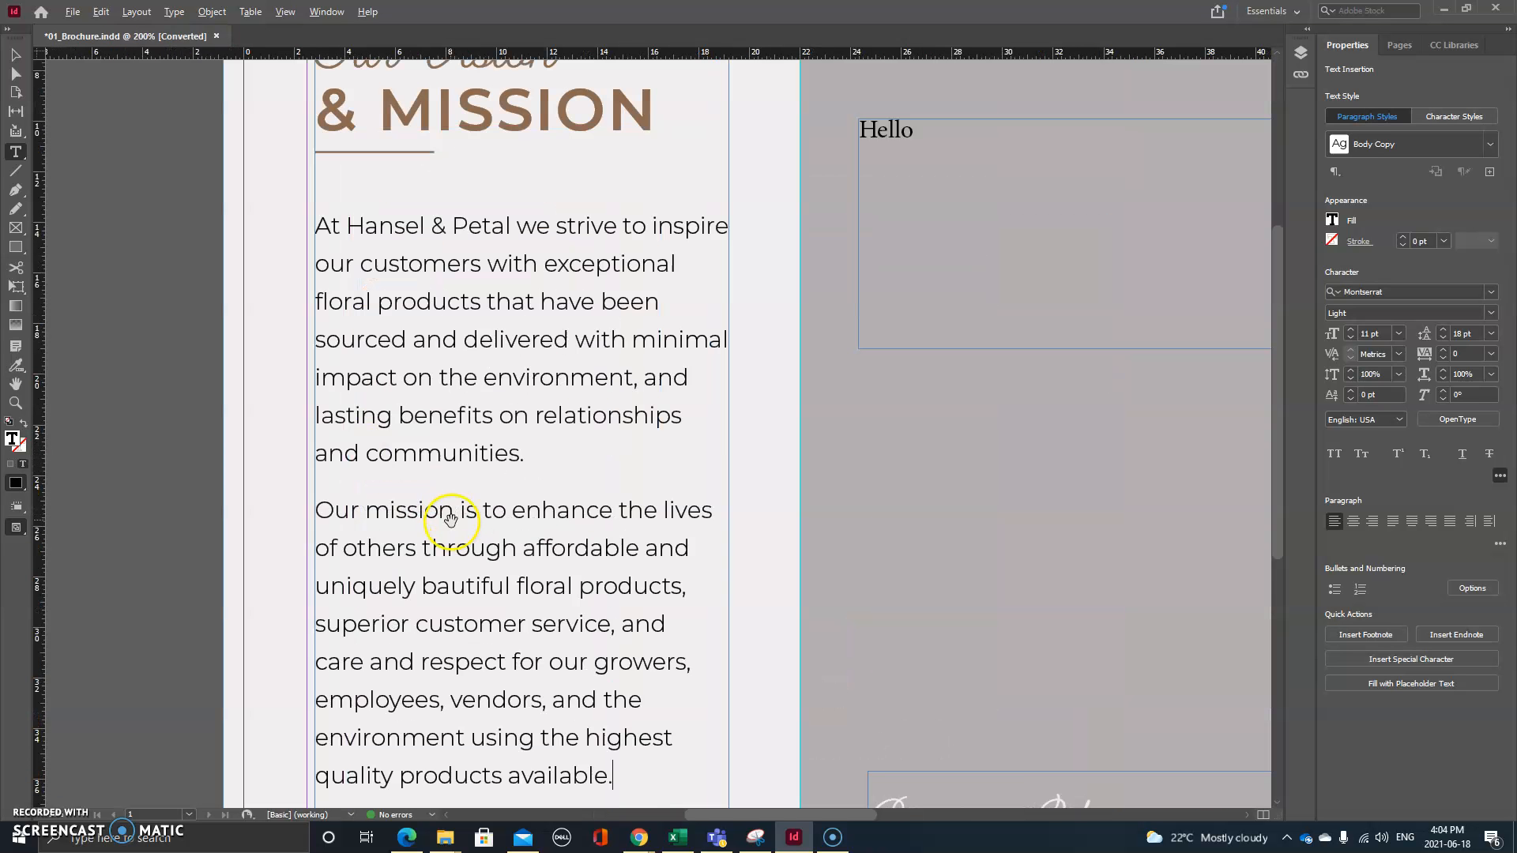
{"action": "scroll", "coordinate": [454, 586], "scroll_direction": "down", "scroll_amount": 1}
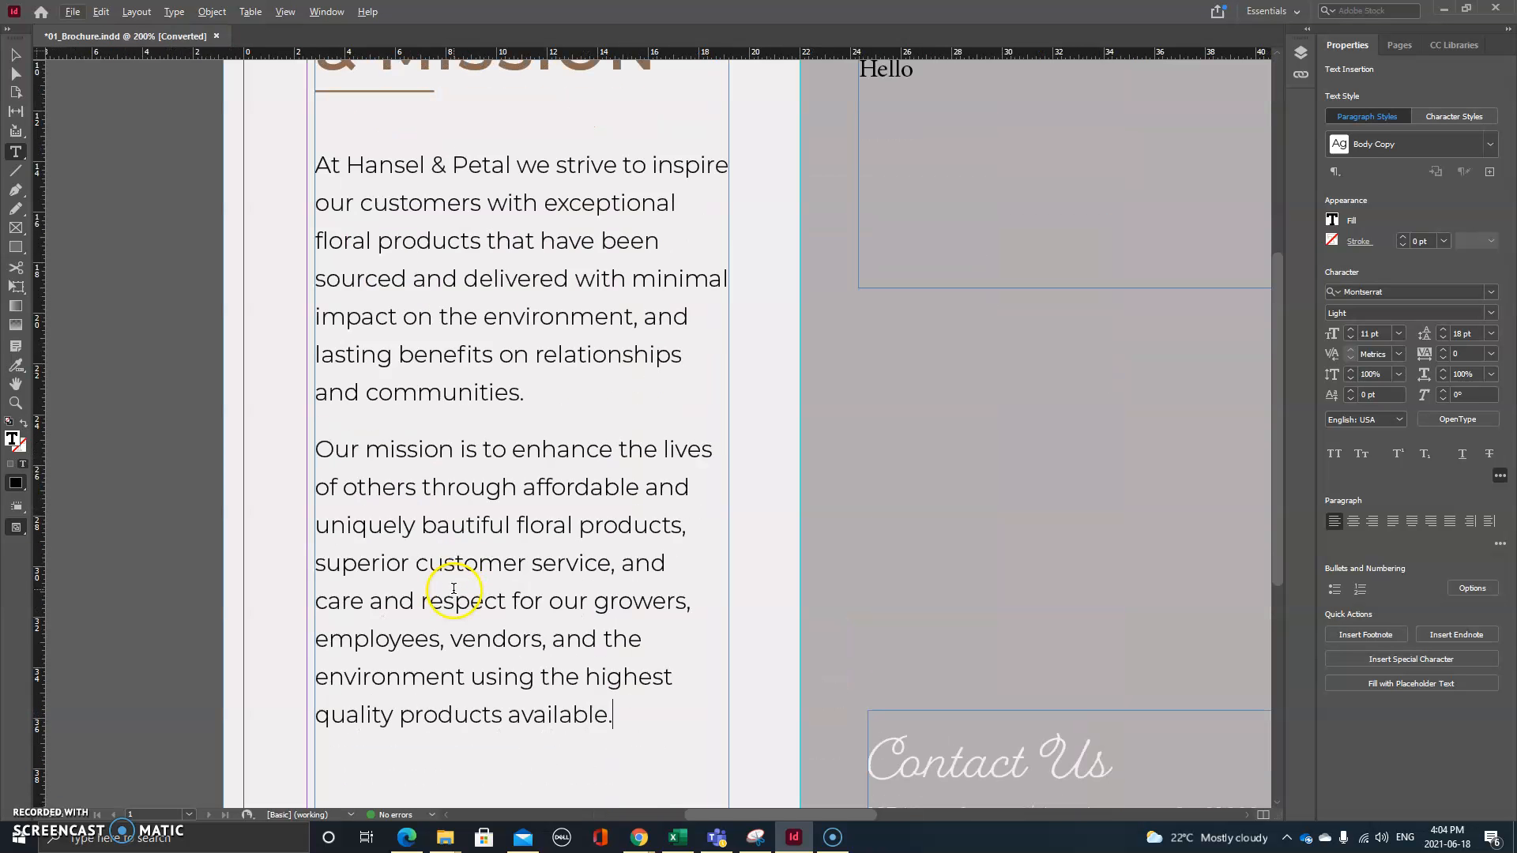
{"action": "left_click", "coordinate": [438, 525]}
{"action": "type", "text": "e"}
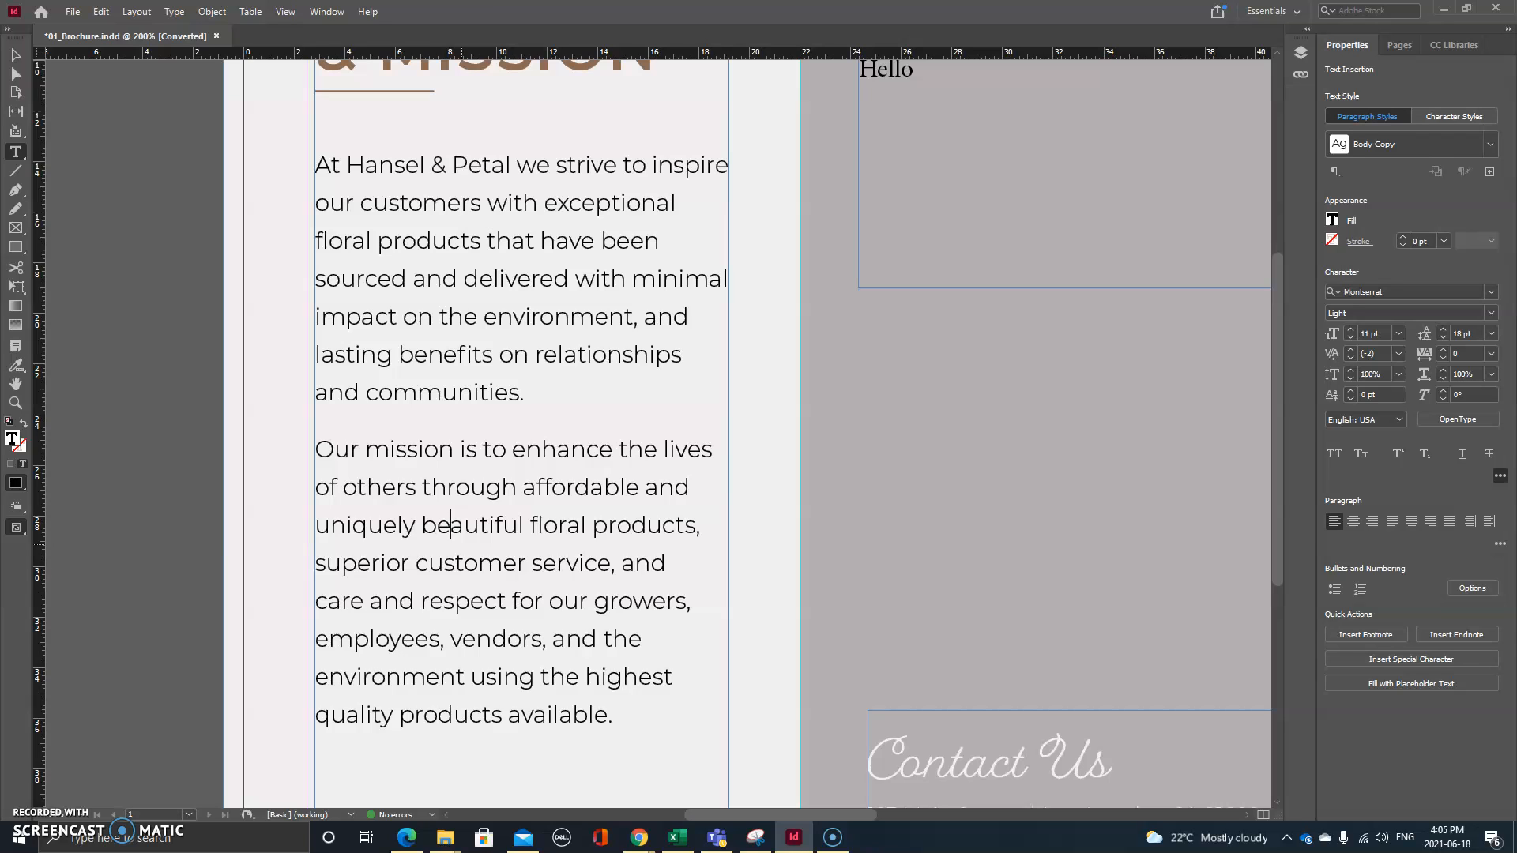
Change the font style of the words "beautiful floral products" to Light Italic.
{"action": "left_click_drag", "start_coordinate": [422, 525], "coordinate": [695, 535]}
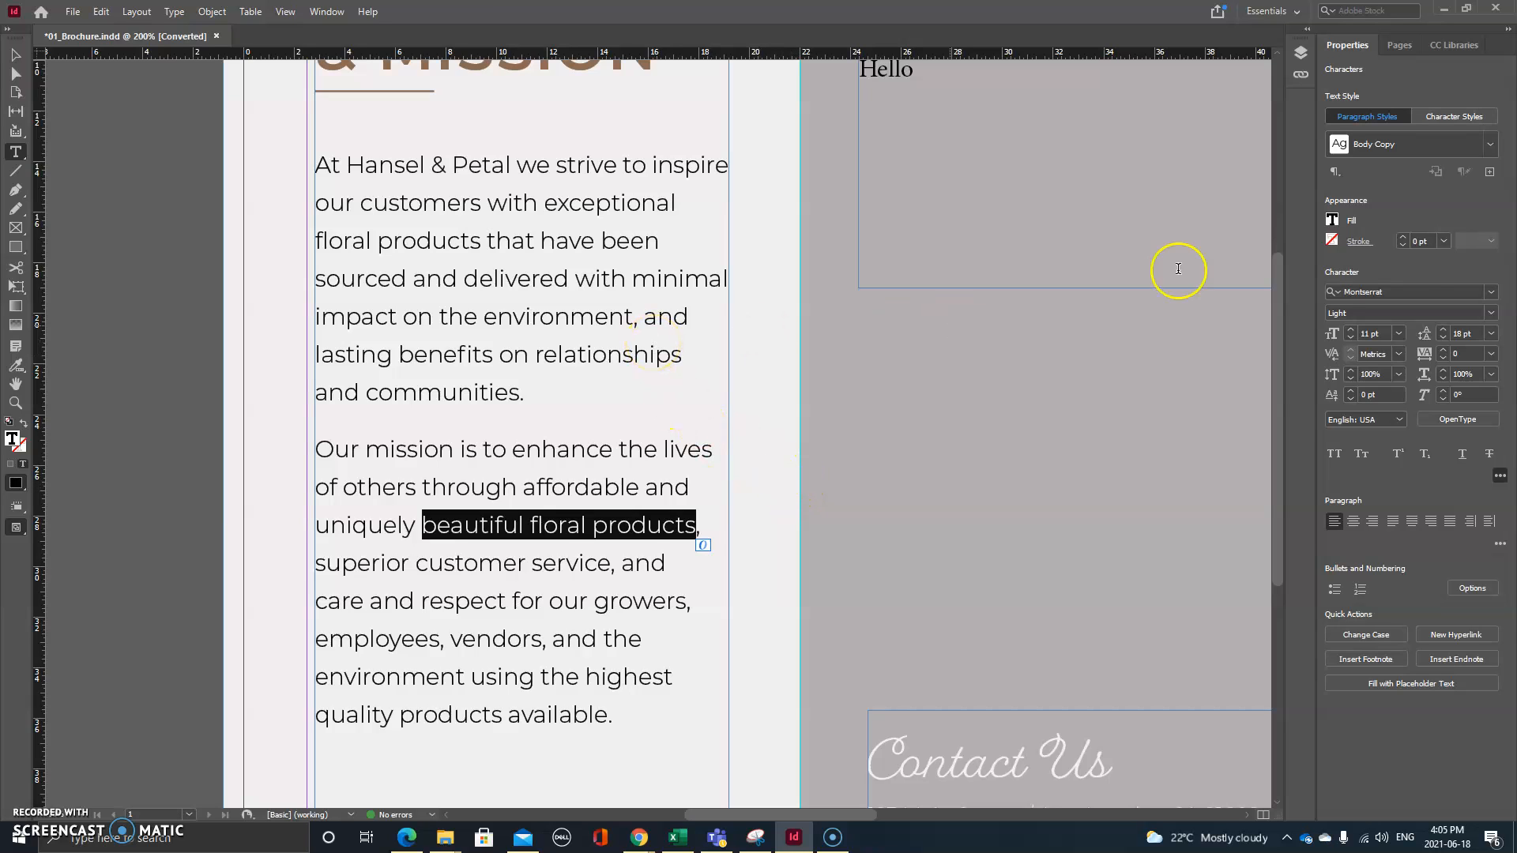
{"action": "left_click", "coordinate": [1491, 314]}
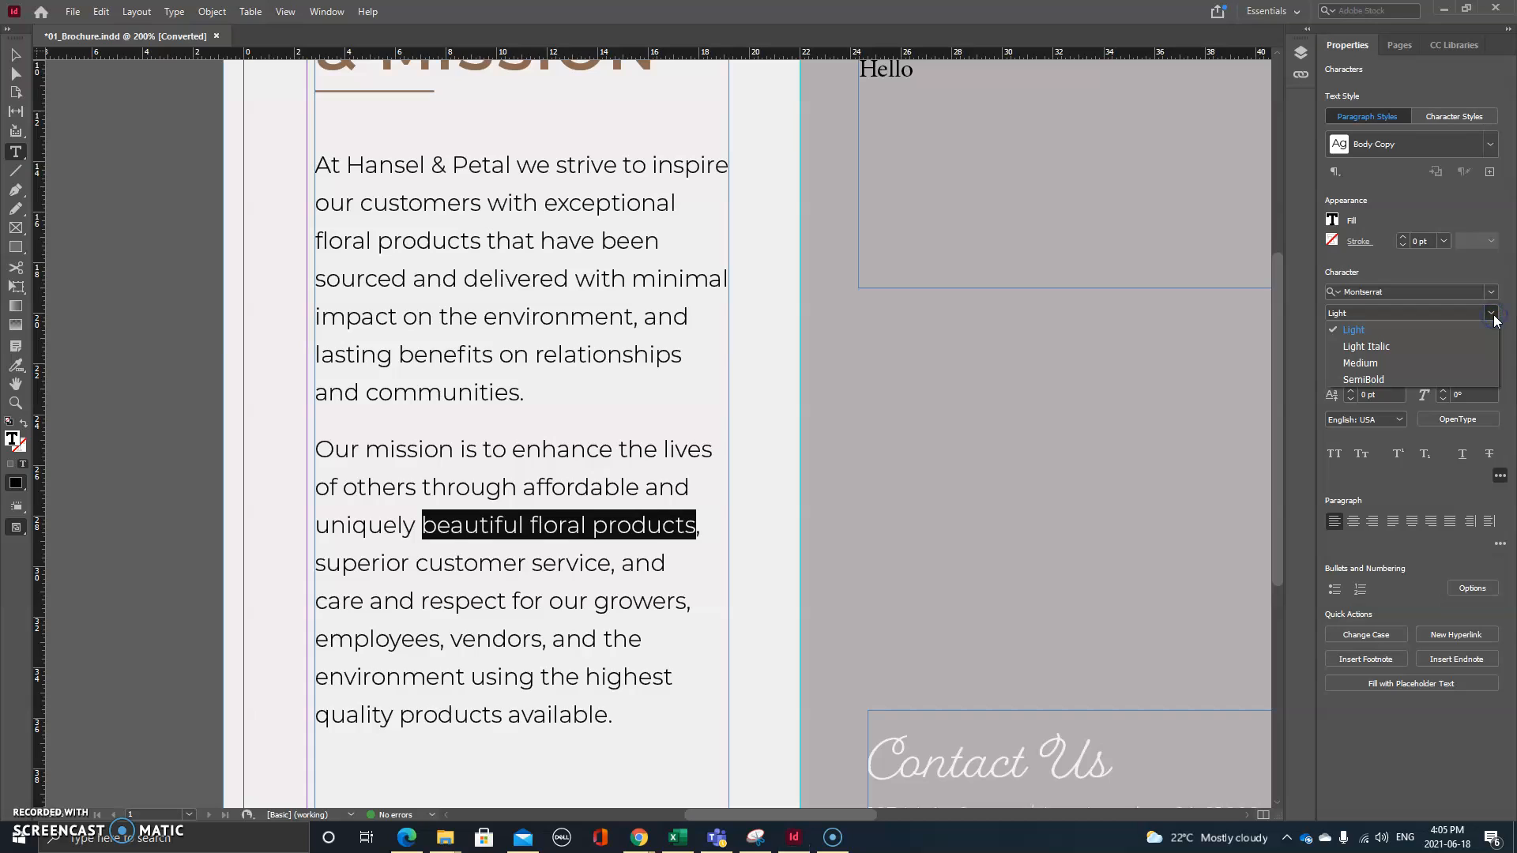
{"action": "left_click", "coordinate": [1446, 349]}
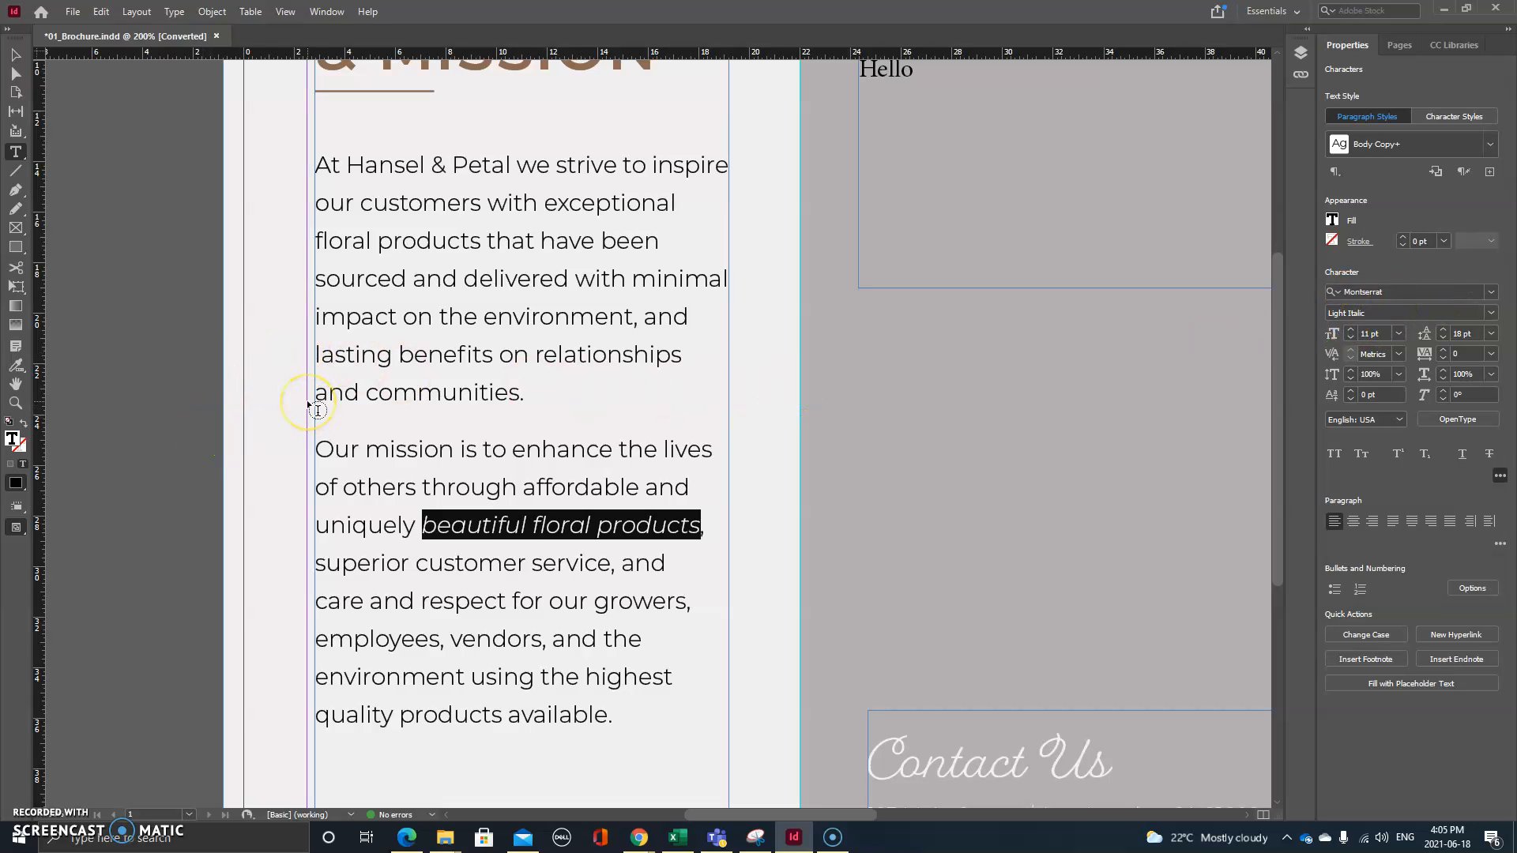
Toggle the italic style of "beautiful floral products" off and back on.
{"action": "key", "text": "ctrl+i"}
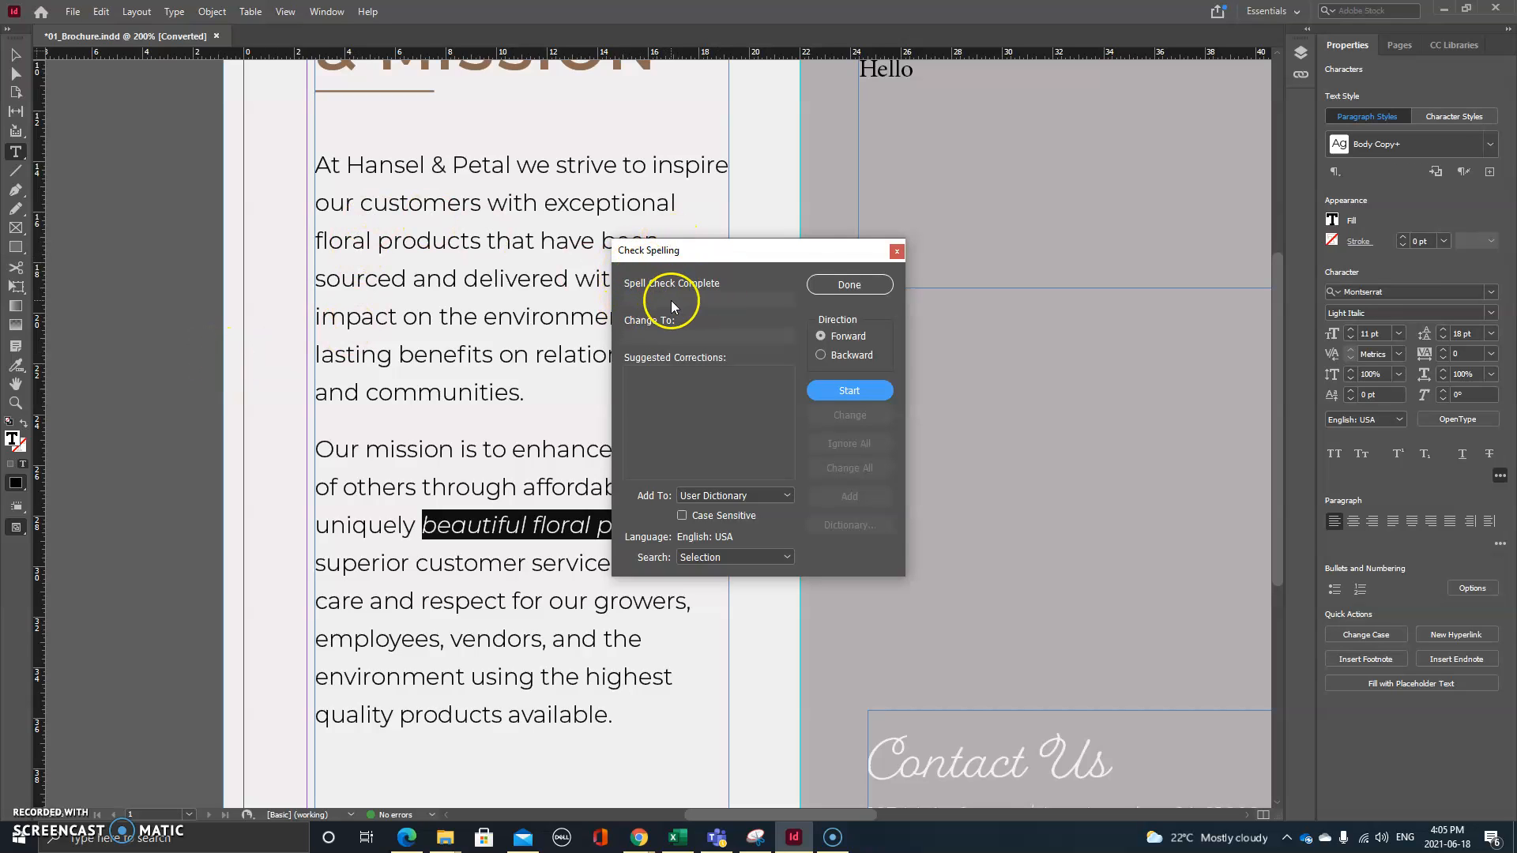
{"action": "left_click", "coordinate": [896, 253]}
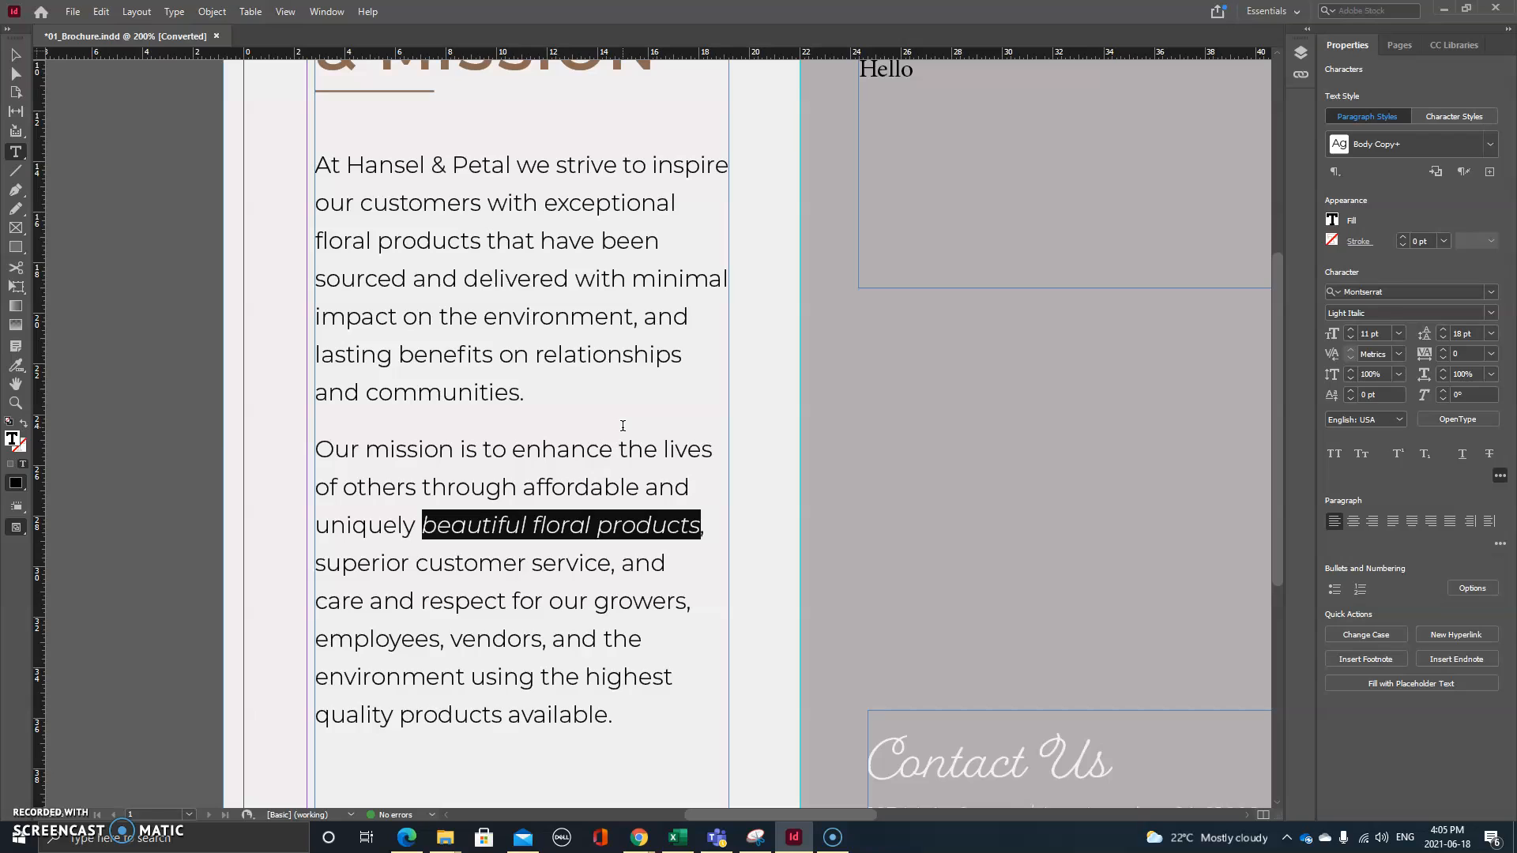
{"action": "key", "text": "ctrl+shift+i"}
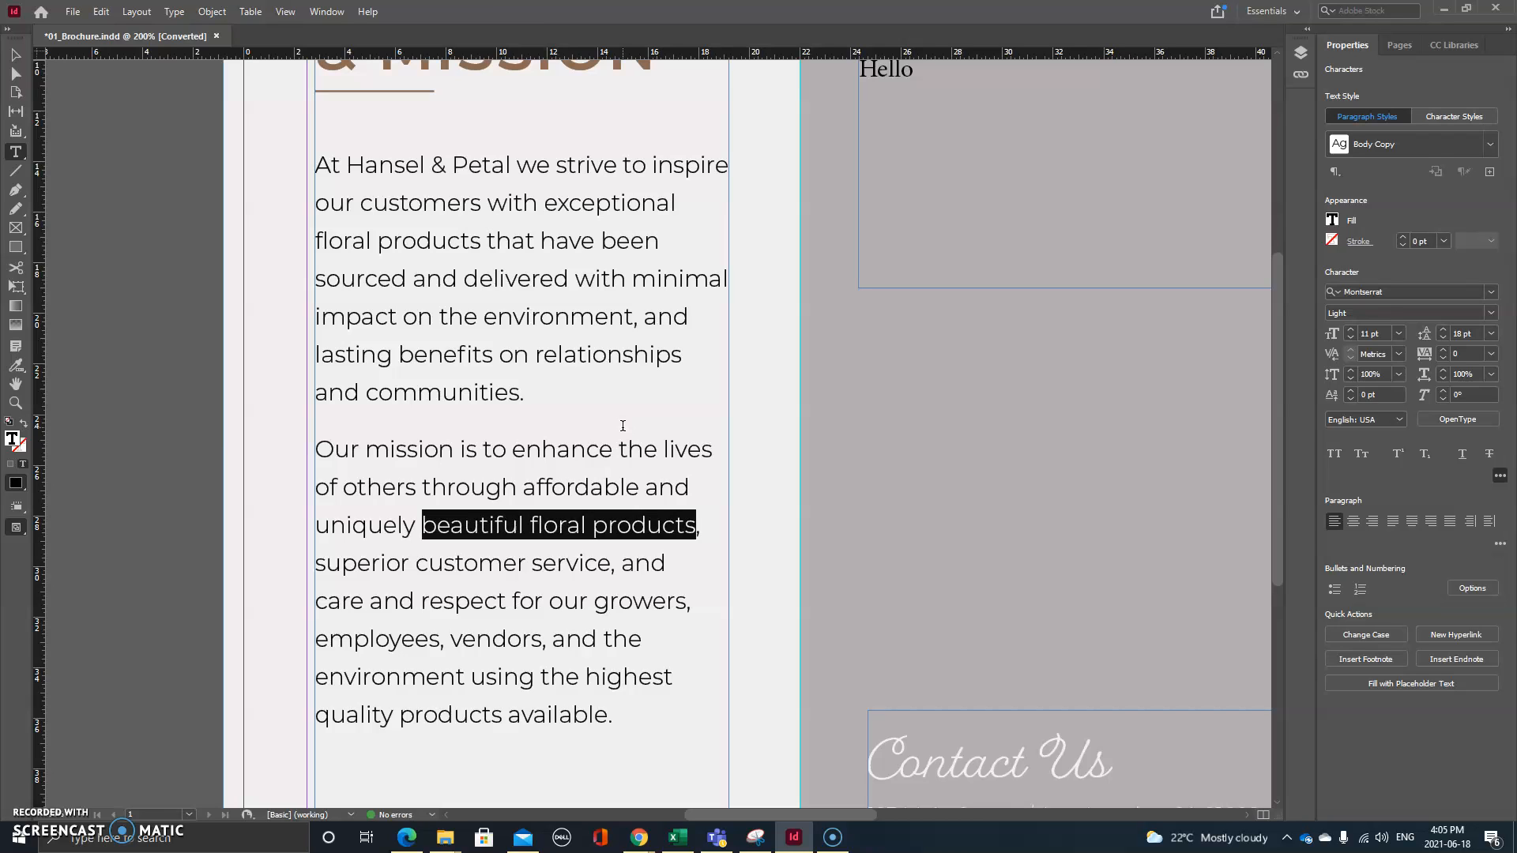
{"action": "key", "text": "ctrl+shift+i"}
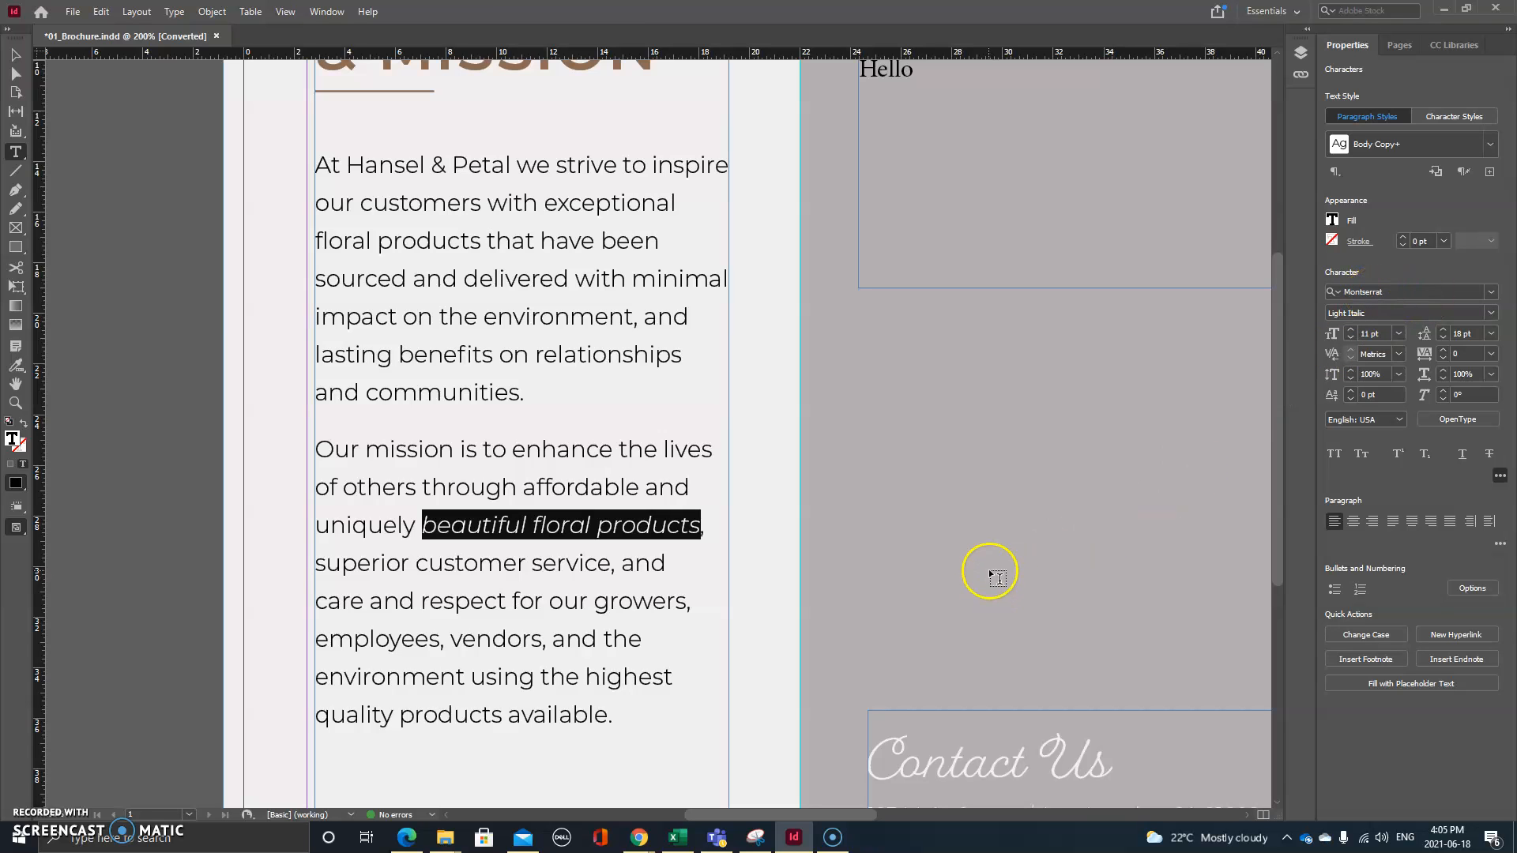
Change the font of the "Product Overview" heading to Montserrat Medium.
{"action": "key", "text": "ctrl+minus"}
{"action": "scroll", "coordinate": [979, 544], "scroll_direction": "down", "scroll_amount": 3}
{"action": "scroll", "coordinate": [1088, 483], "scroll_direction": "right", "scroll_amount": 3}
{"action": "scroll", "coordinate": [1027, 459], "scroll_direction": "left", "scroll_amount": 3}
{"action": "scroll", "coordinate": [1117, 427], "scroll_direction": "right", "scroll_amount": 3}
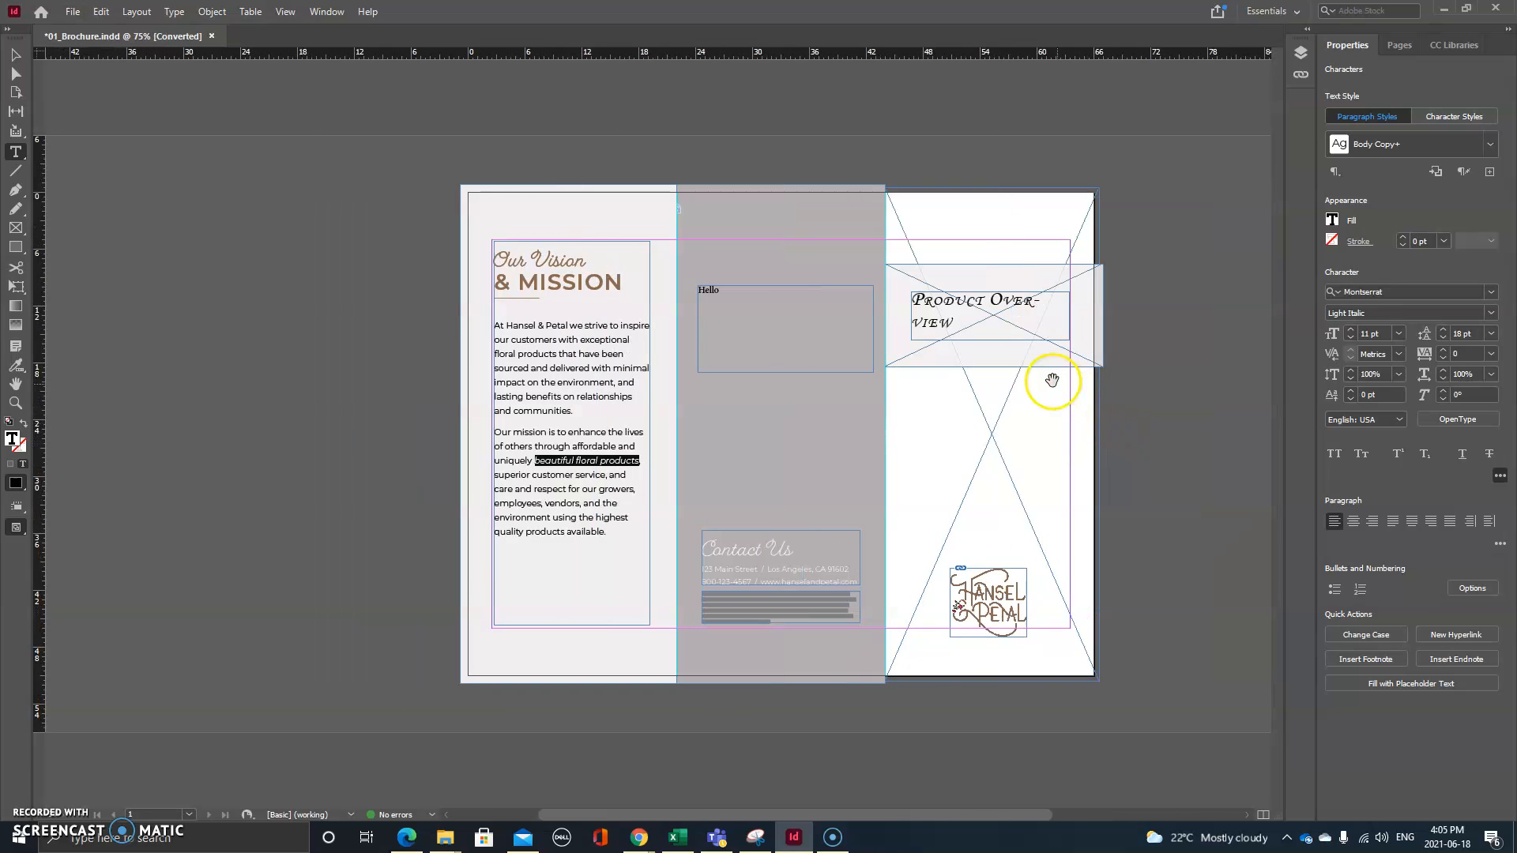
{"action": "scroll", "coordinate": [1057, 383], "scroll_direction": "up", "scroll_amount": 4}
{"action": "left_click_drag", "start_coordinate": [797, 314], "coordinate": [690, 252]}
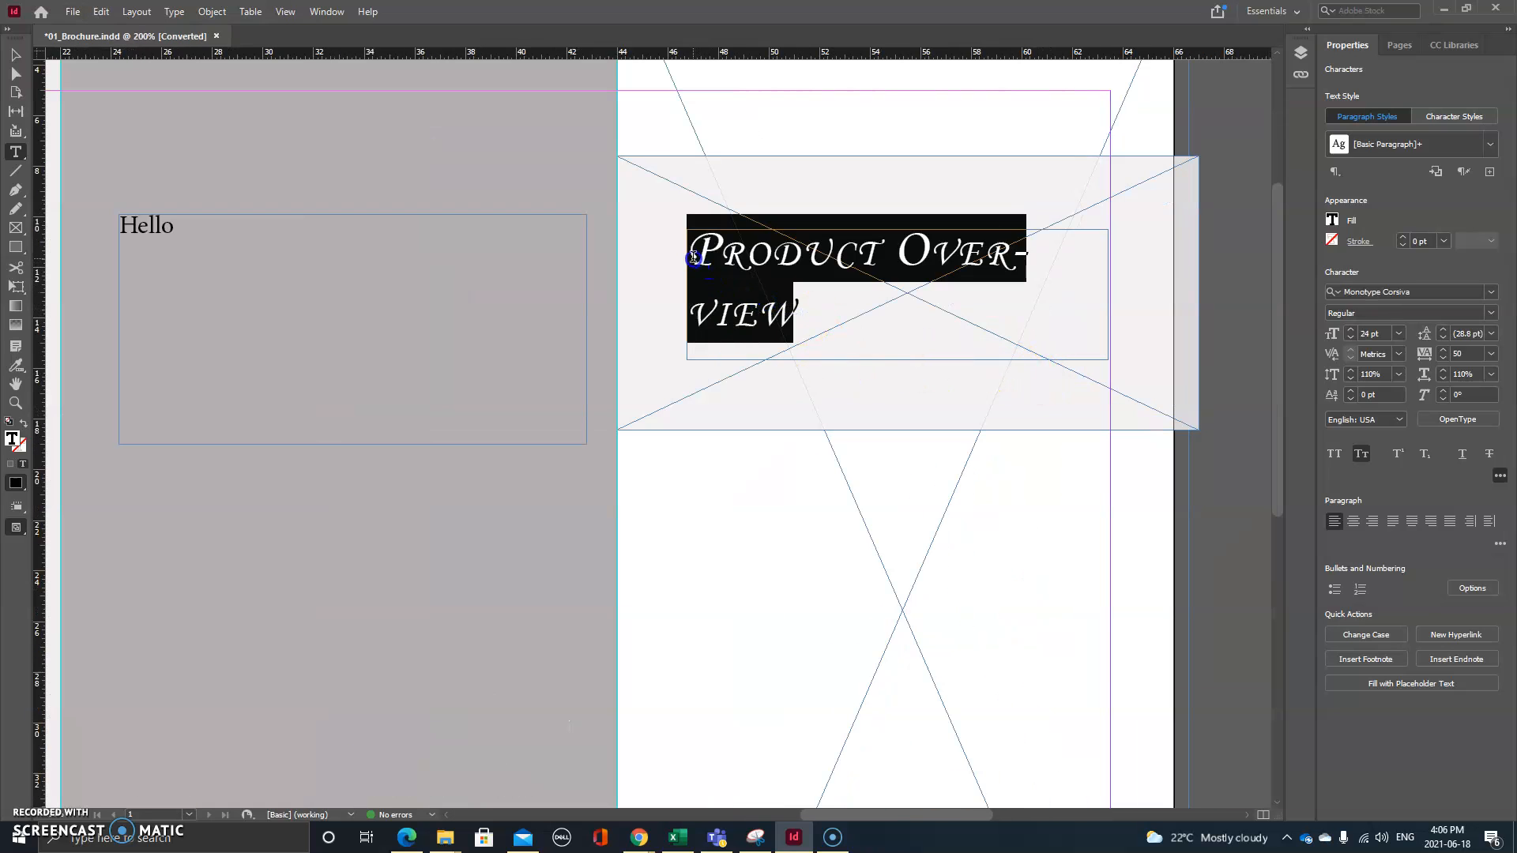
{"action": "left_click", "coordinate": [1491, 292]}
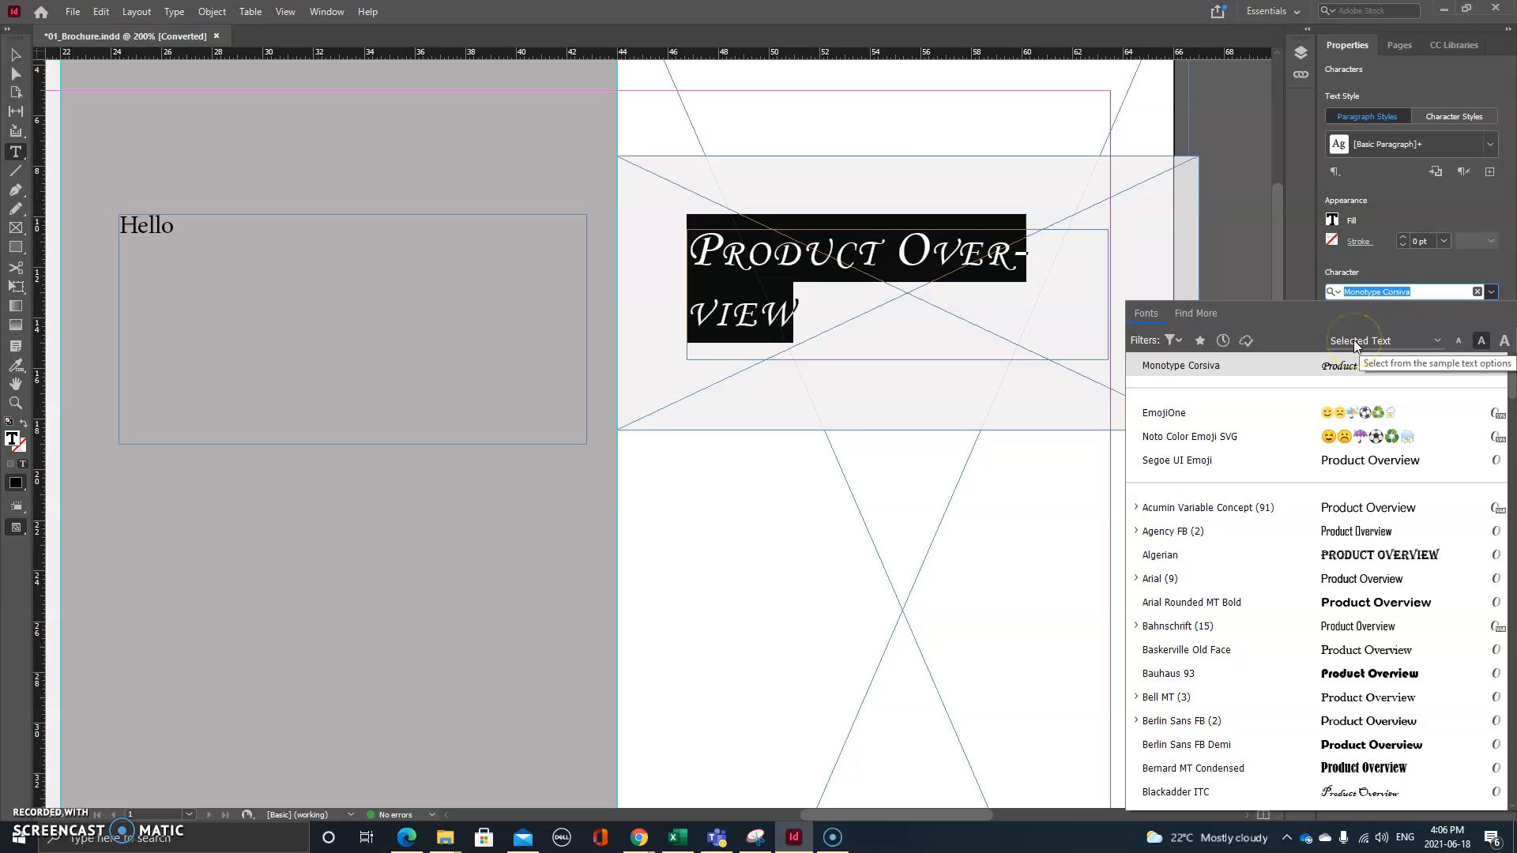
{"action": "left_click", "coordinate": [1174, 339]}
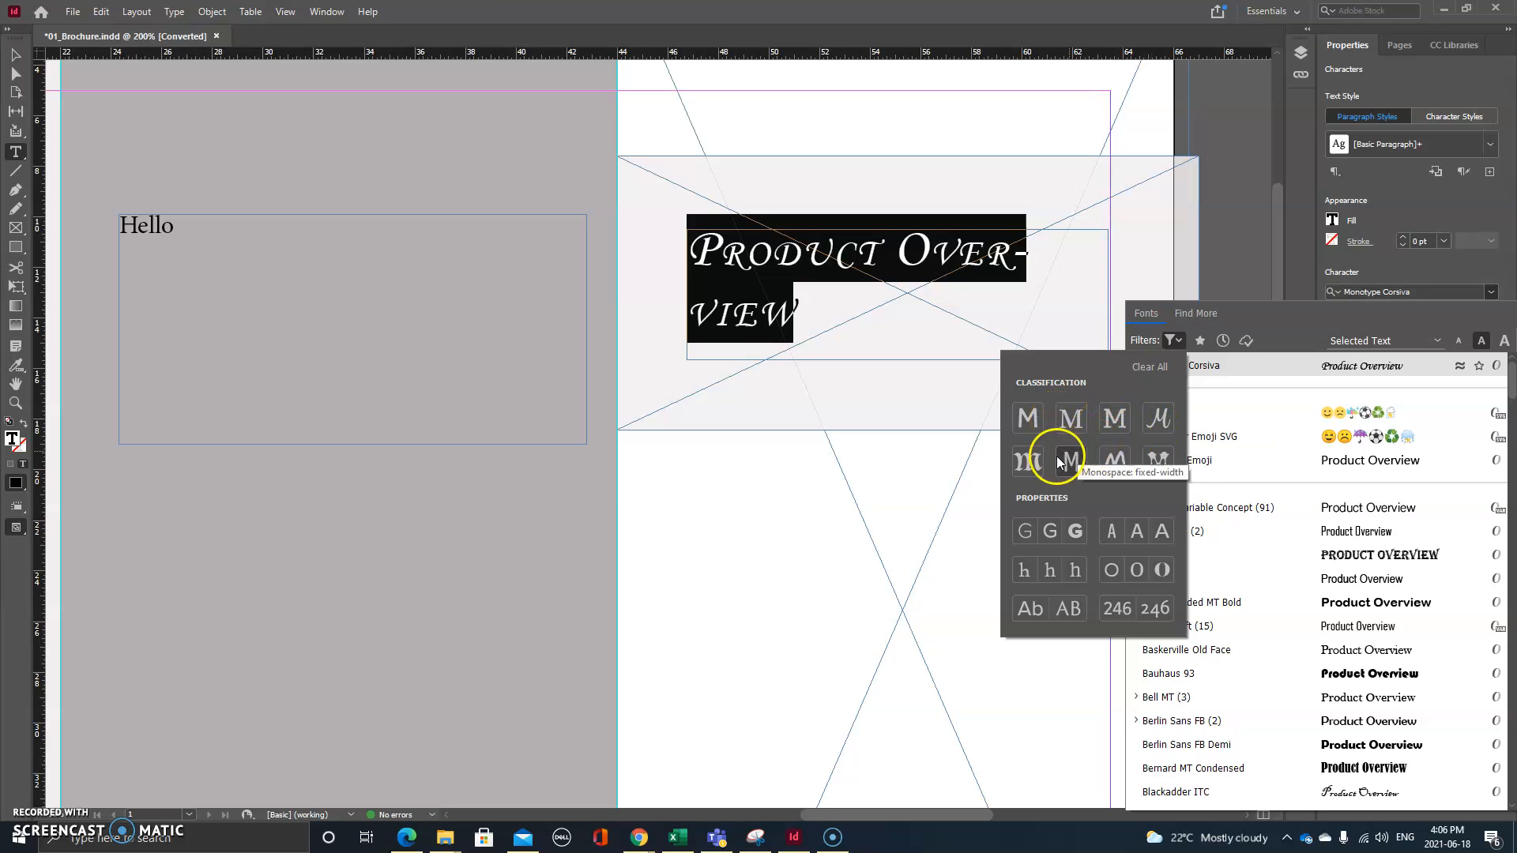
{"action": "left_click", "coordinate": [1352, 341]}
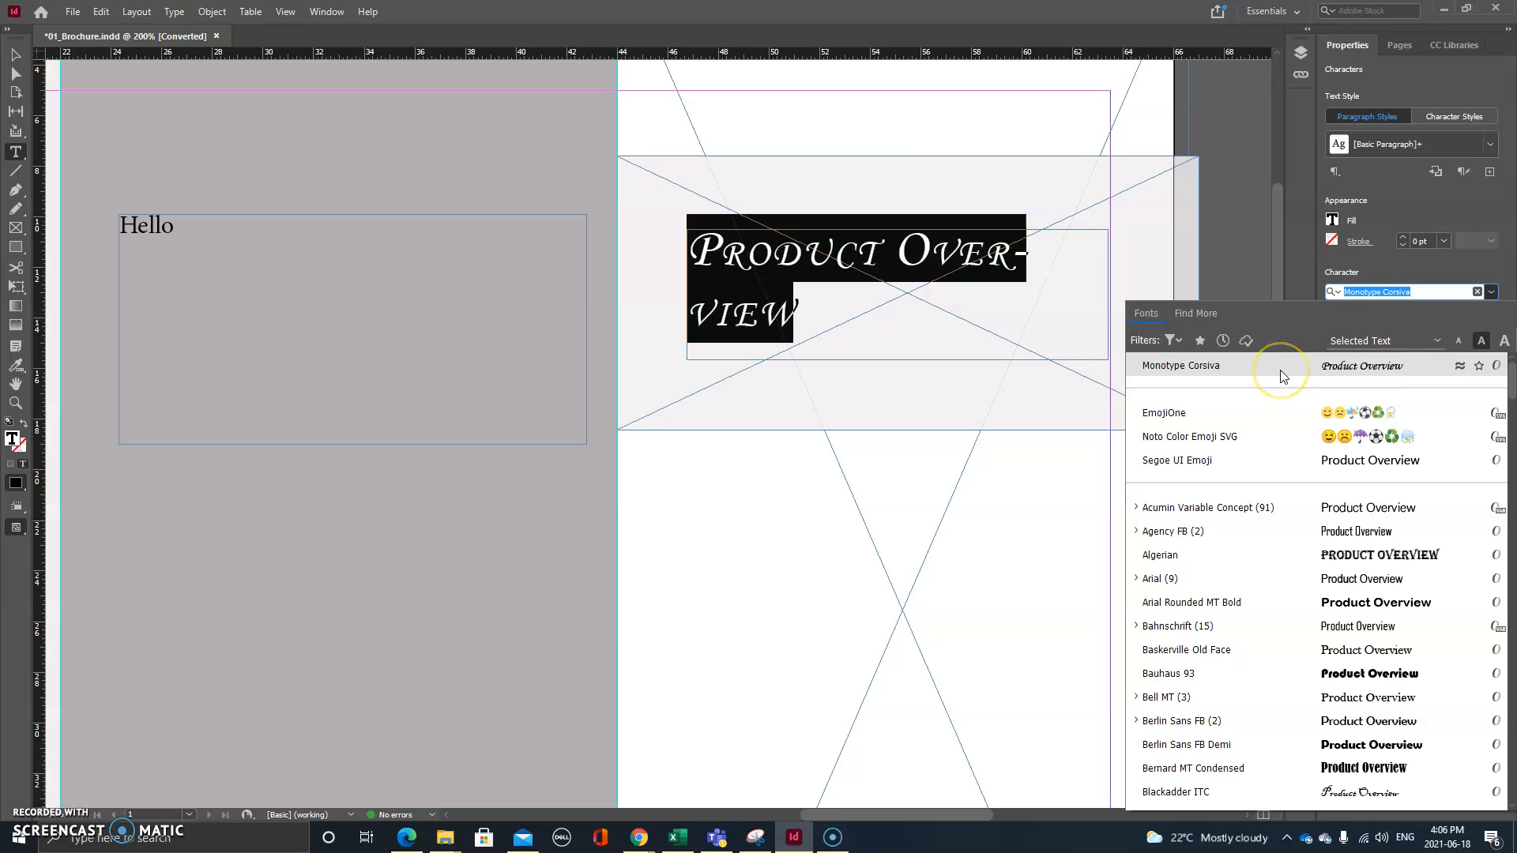
{"action": "type", "text": "mo"}
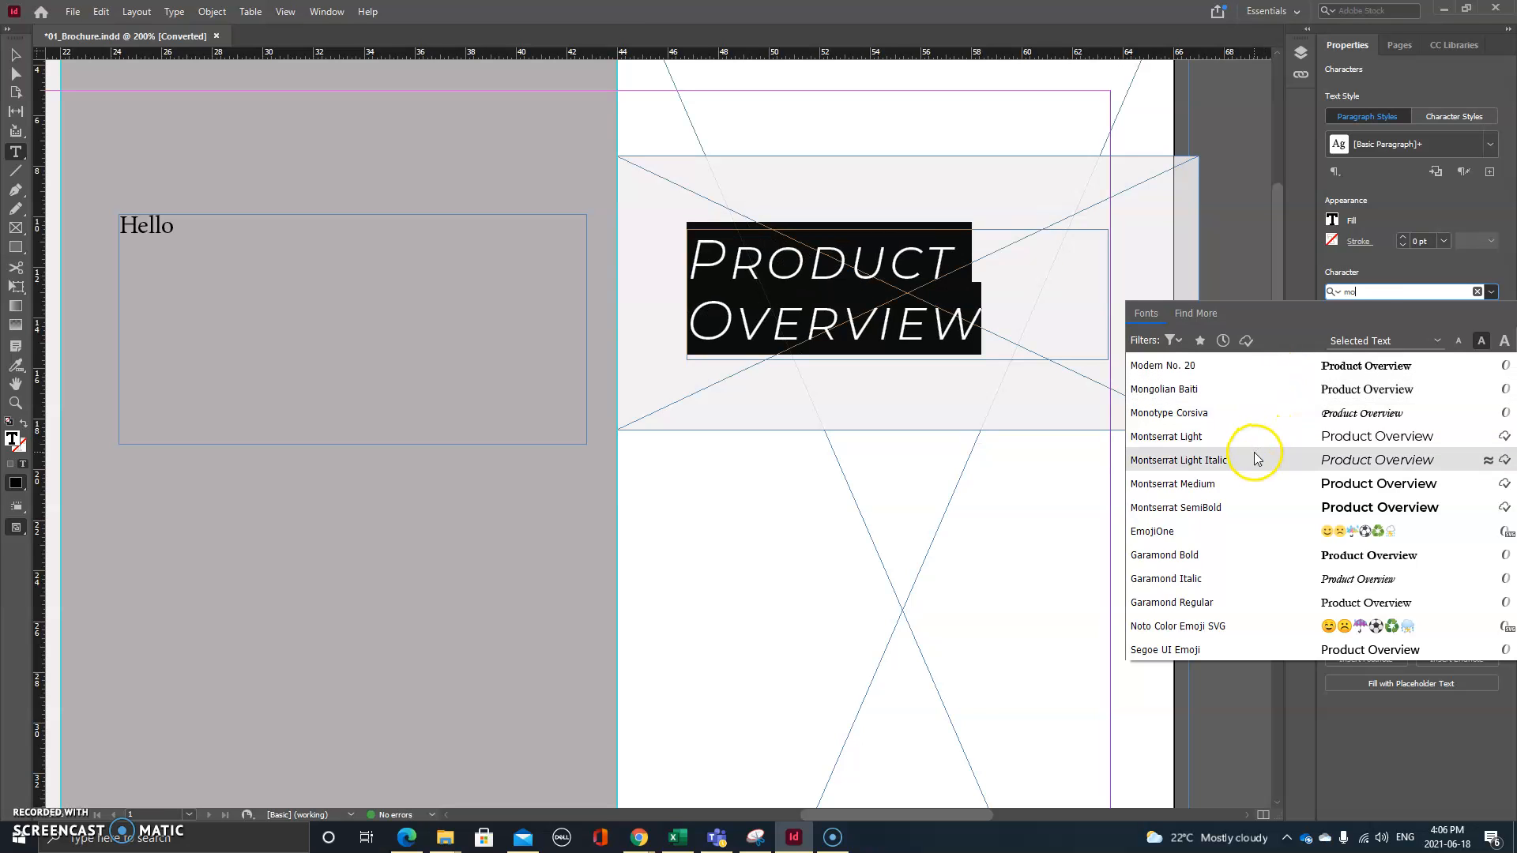
{"action": "left_click", "coordinate": [1242, 484]}
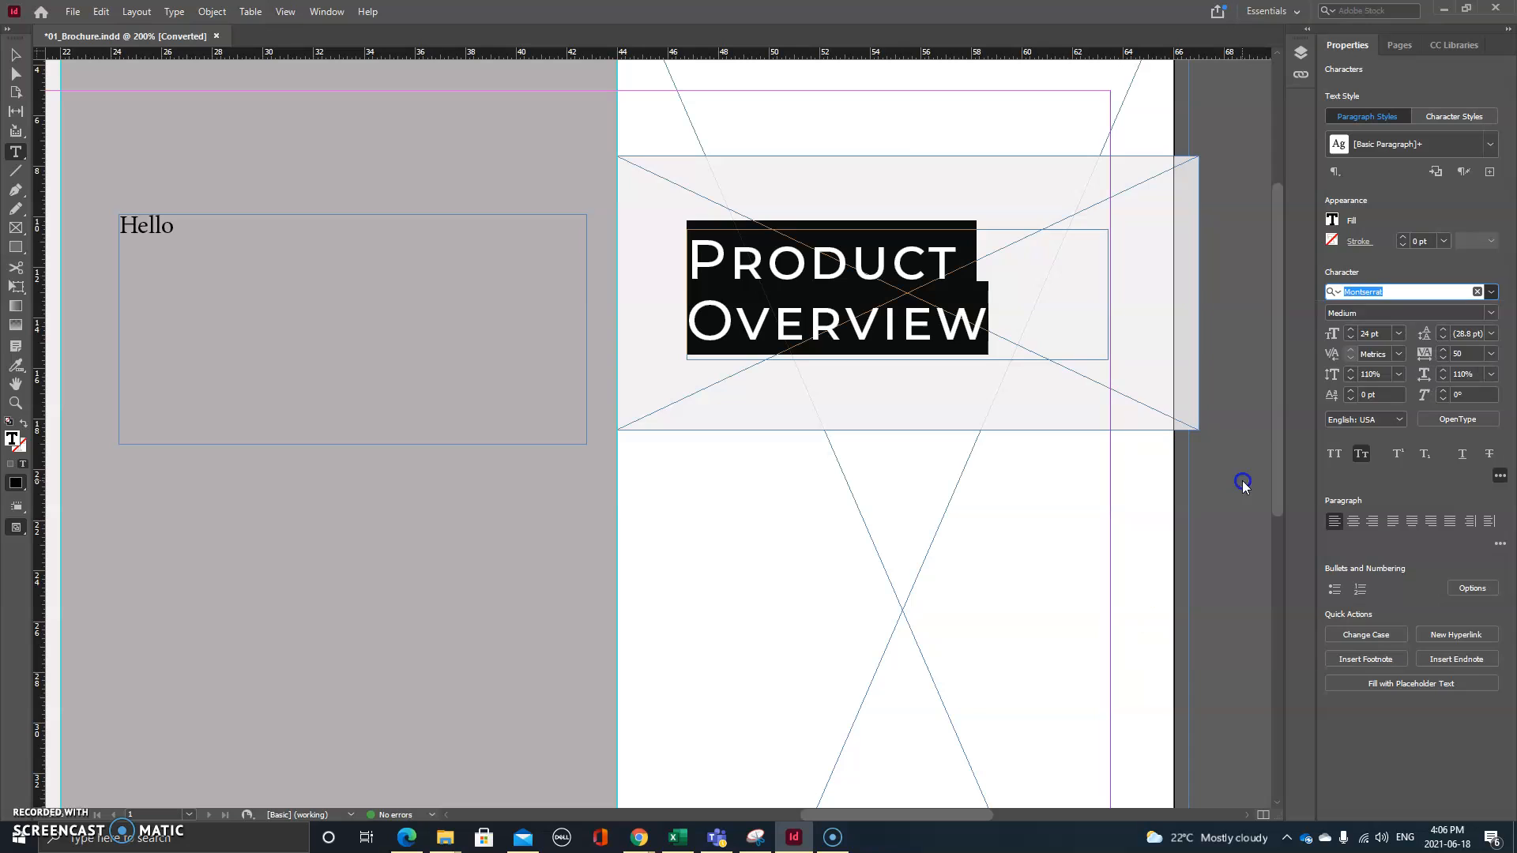
Set the "Product Overview" heading's horizontal scale to 100% and its font size to 18 pt.
{"action": "left_click", "coordinate": [1492, 375]}
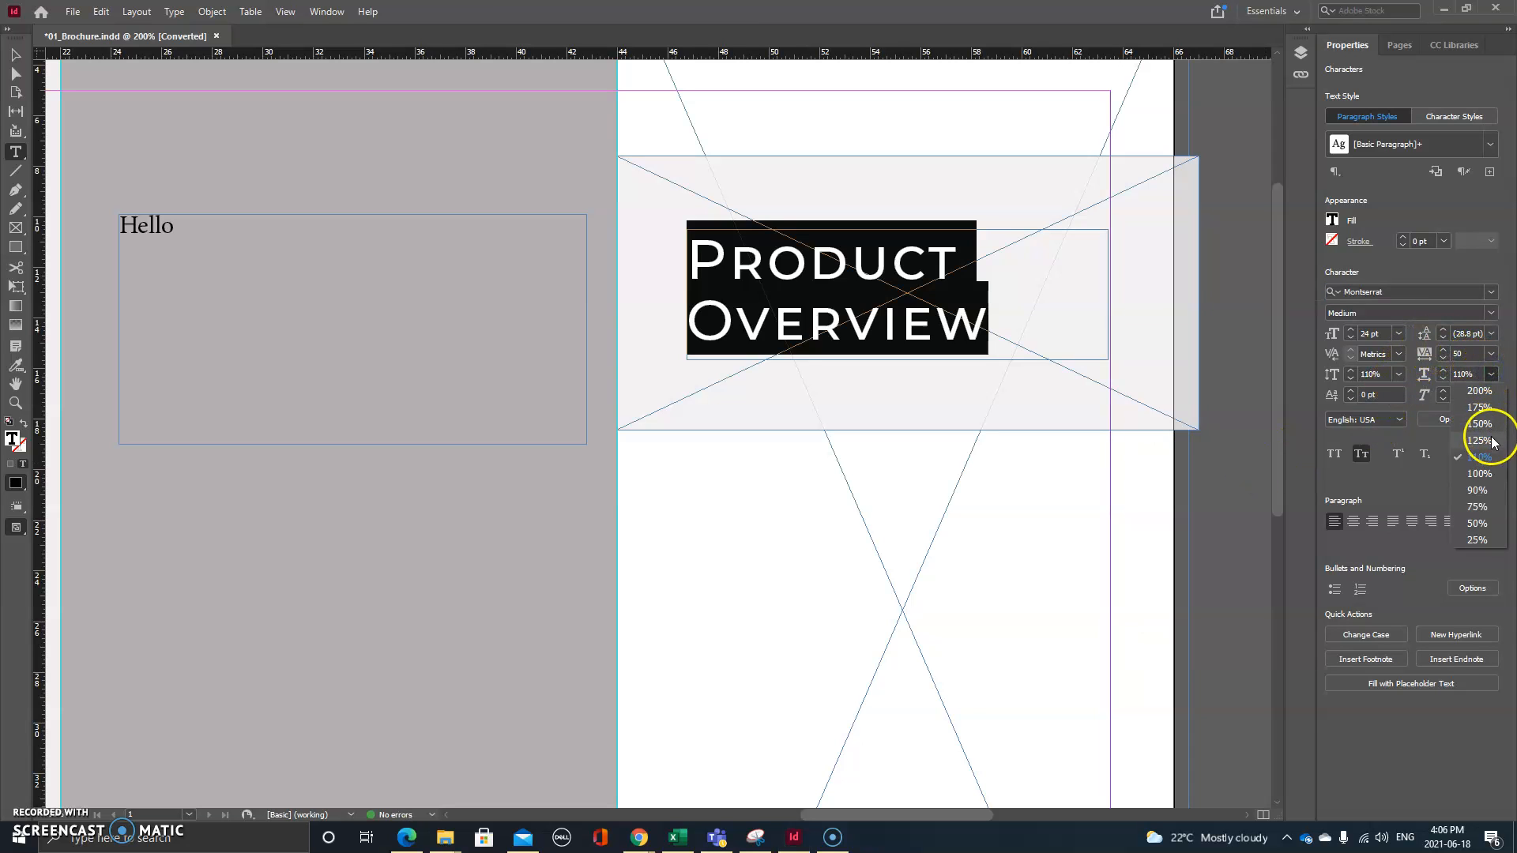
{"action": "left_click", "coordinate": [1485, 474]}
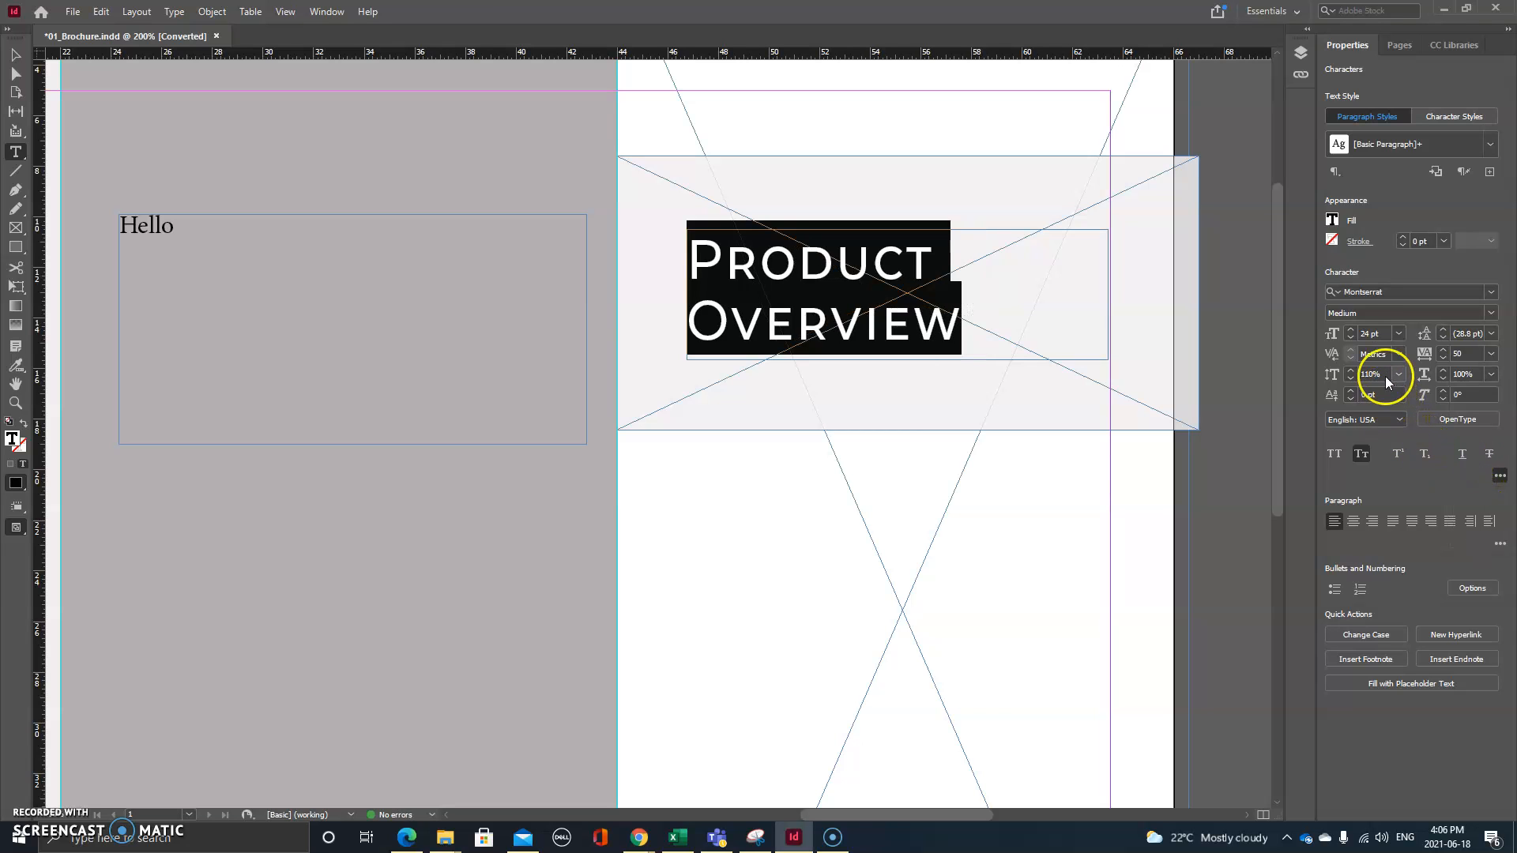
{"action": "left_click", "coordinate": [1350, 338]}
{"action": "left_click", "coordinate": [1350, 338]}
{"action": "left_click", "coordinate": [1350, 338]}
{"action": "left_click", "coordinate": [1351, 338]}
{"action": "left_click", "coordinate": [1351, 339]}
{"action": "left_click", "coordinate": [1350, 339]}
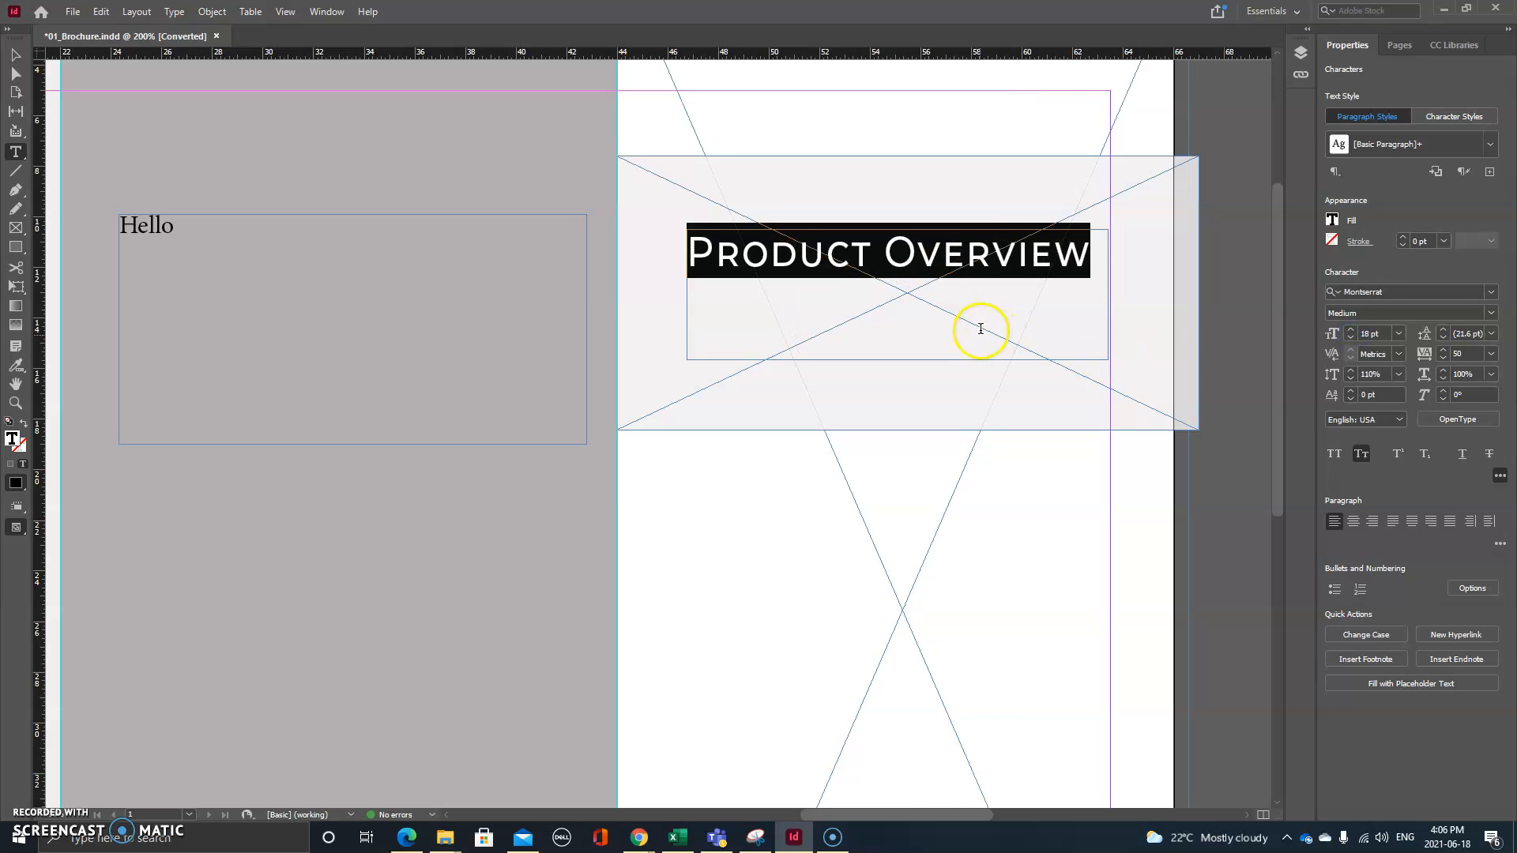
Deselect the "Product Overview" heading and place the text cursor inside the word "Overview".
{"action": "scroll", "coordinate": [804, 295], "scroll_direction": "down", "scroll_amount": 4}
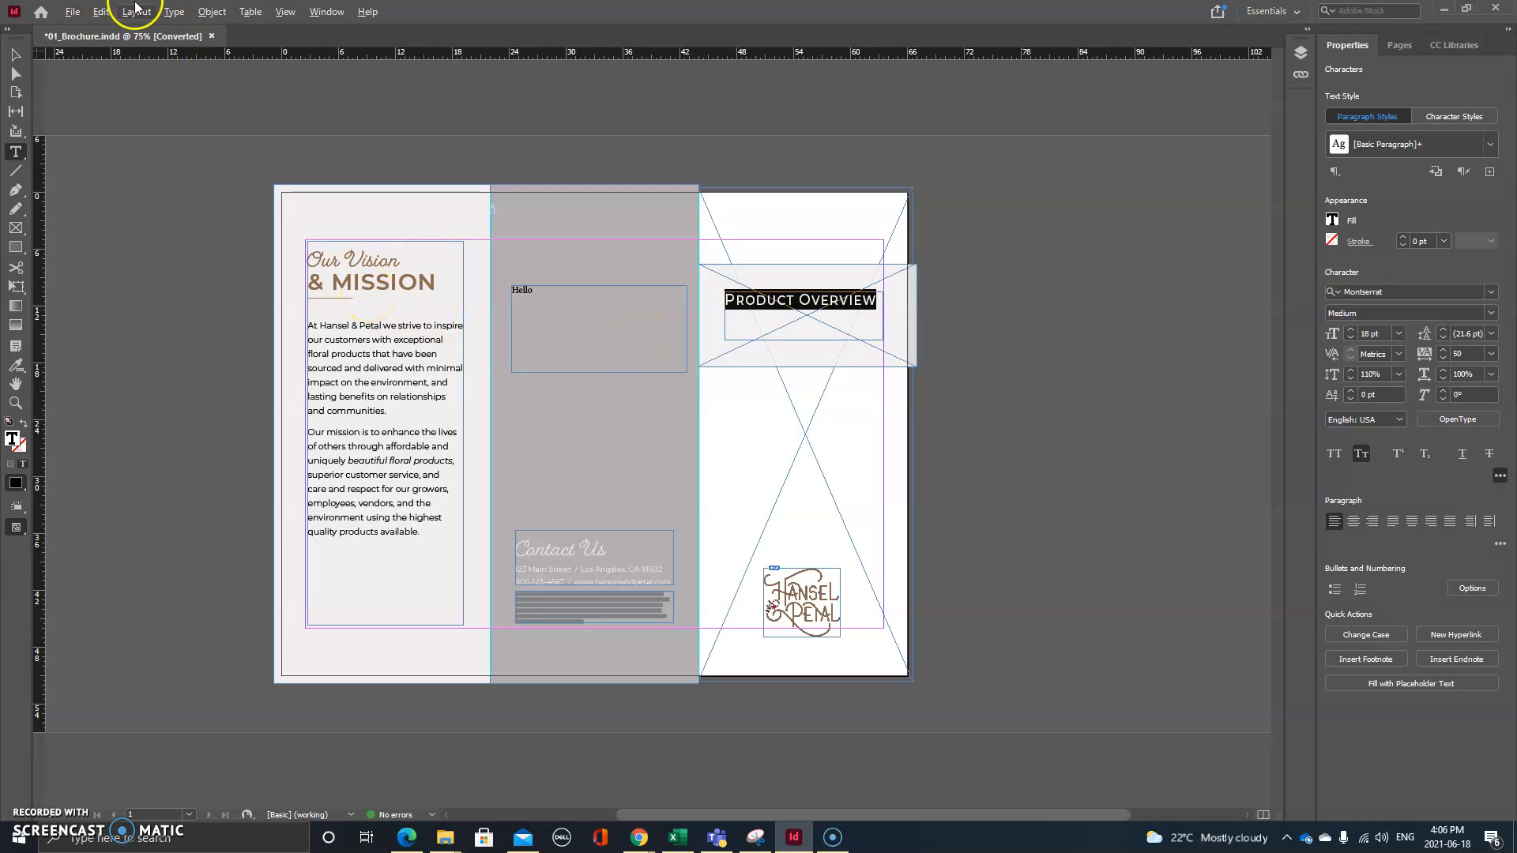
{"action": "left_click", "coordinate": [72, 12]}
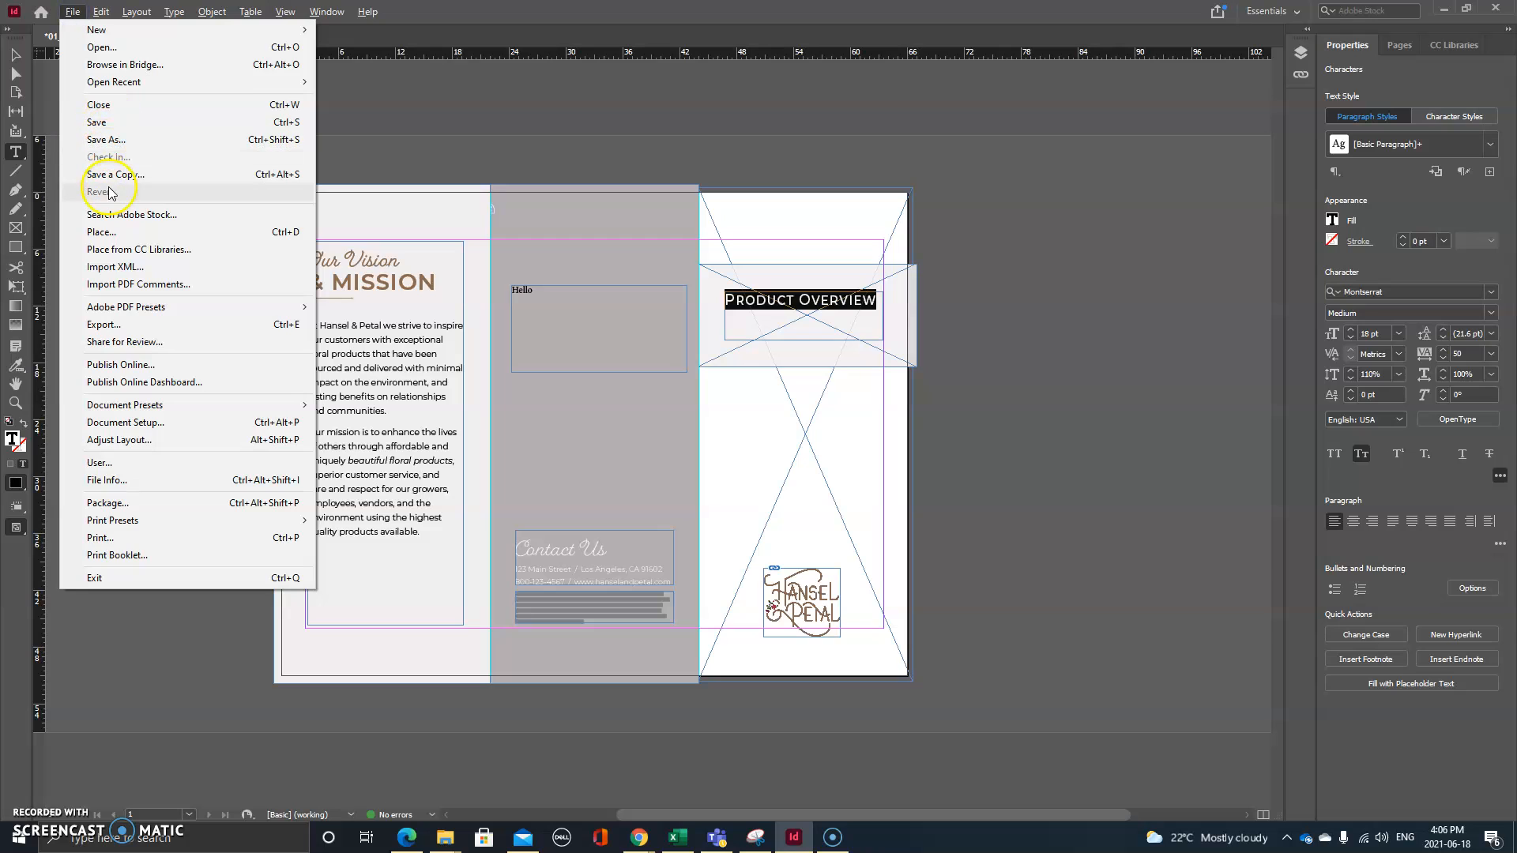
{"action": "left_click", "coordinate": [566, 293]}
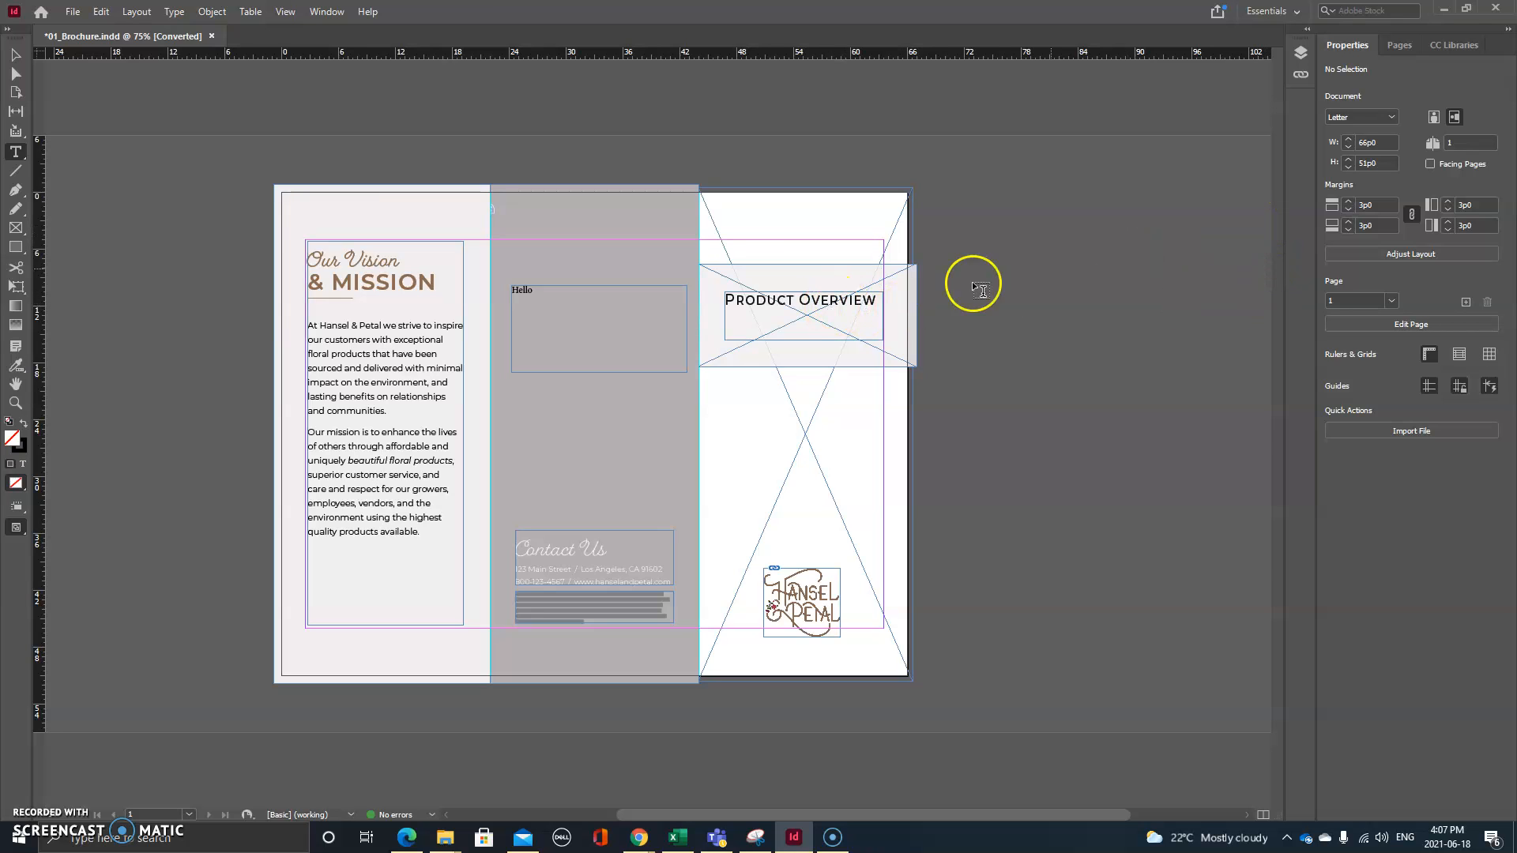
{"action": "left_click", "coordinate": [840, 300]}
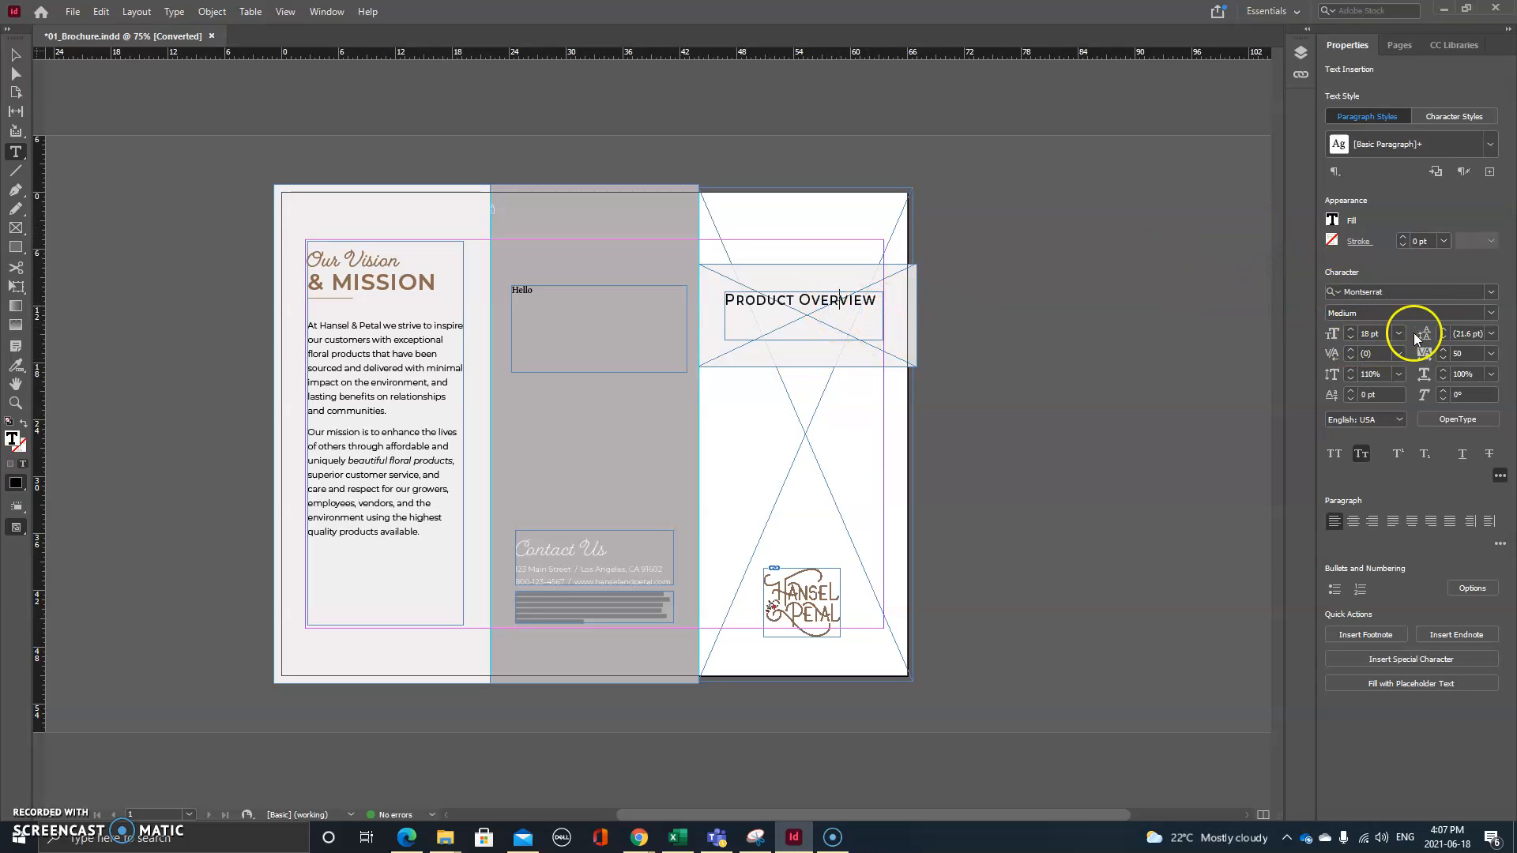